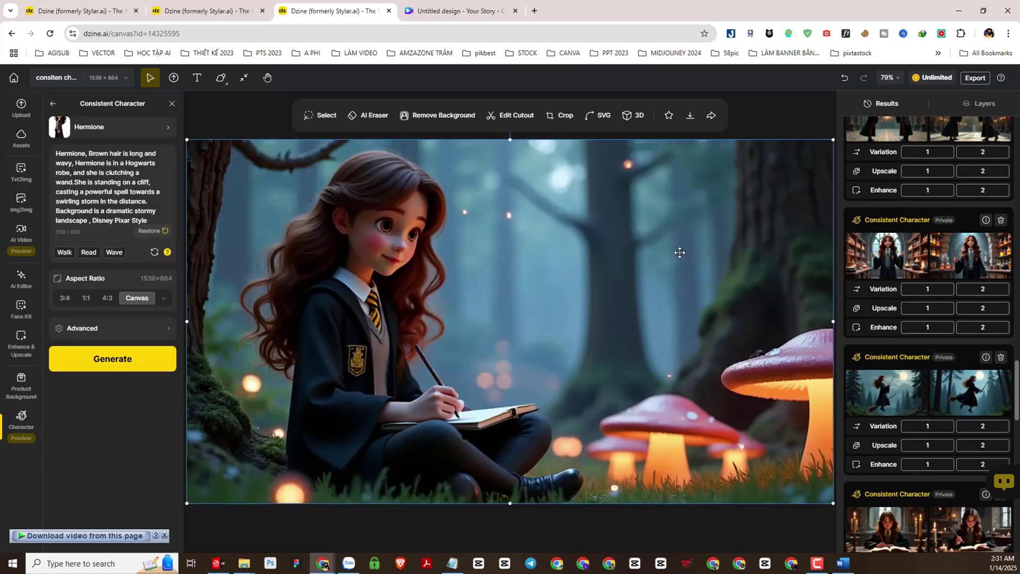
- Show the prompt details of the Consistent Character result where Hermione duels another student
scroll(585, 242, up, 2)
mouse_move(932, 257)
click(986, 220)
scroll(933, 257, up, 3)
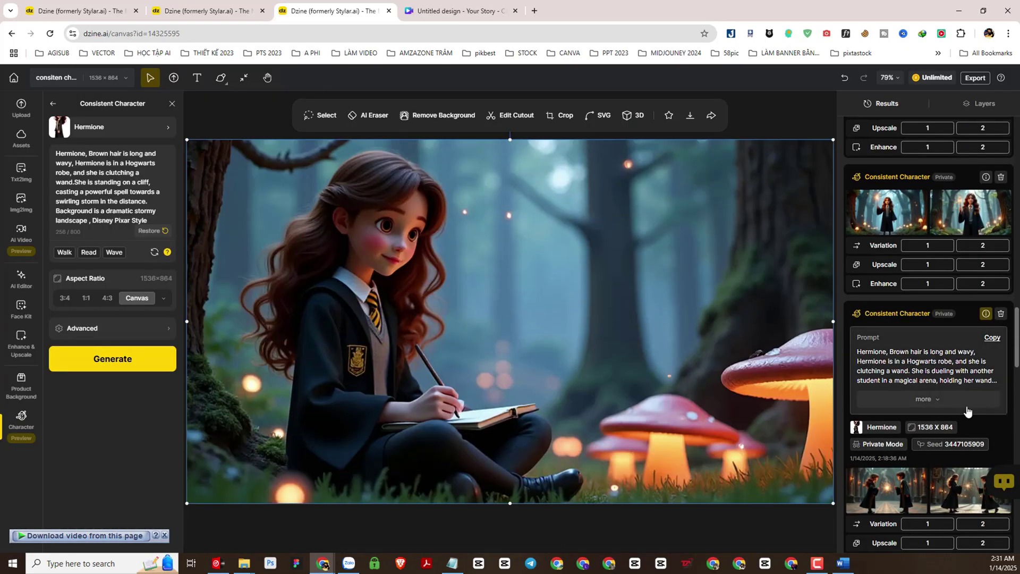
scroll(967, 411, down, 3)
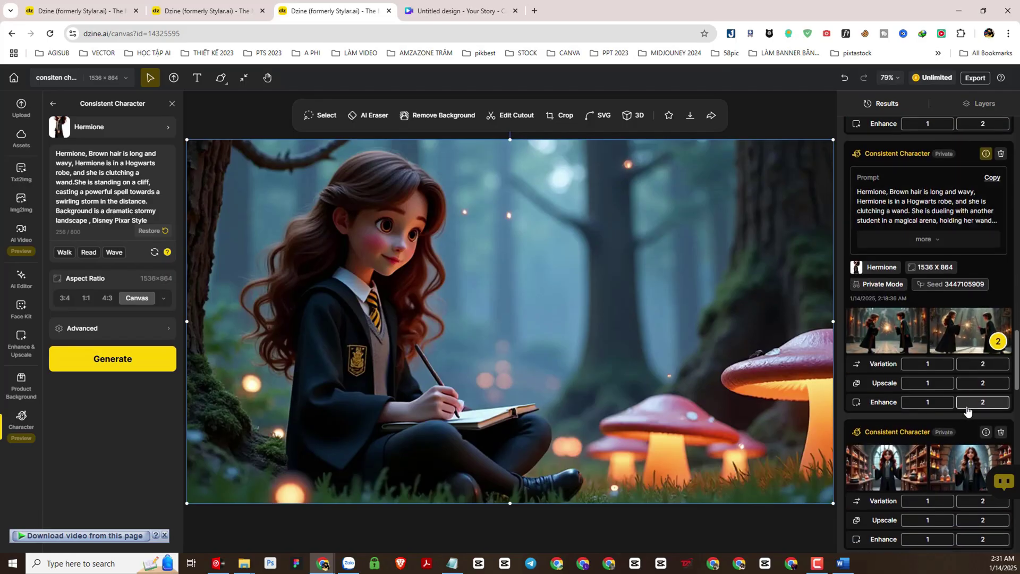
- Place the first image of the potion-room Hermione result on the canvas
scroll(968, 411, down, 1)
mouse_move(930, 398)
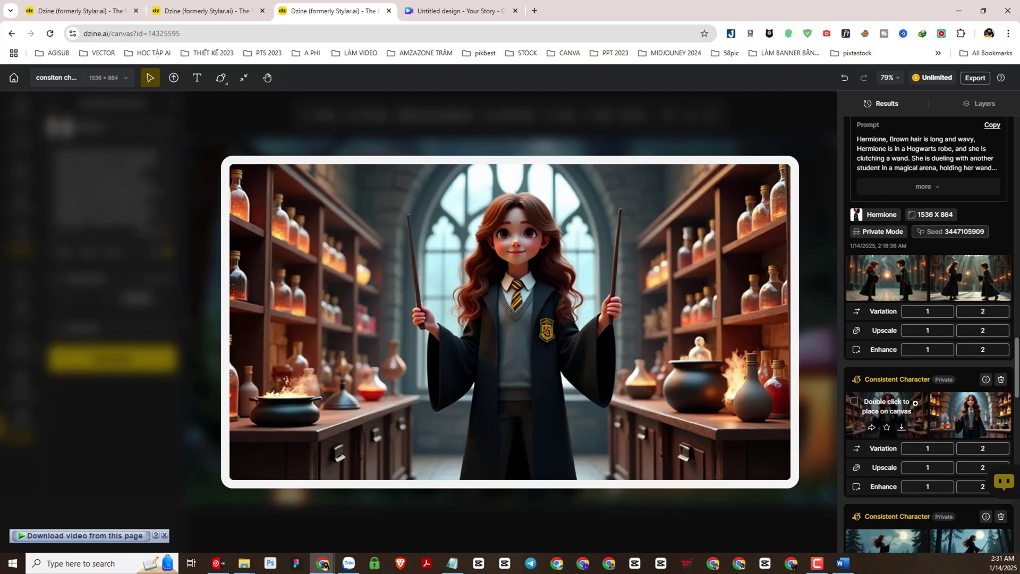
double_click(915, 402)
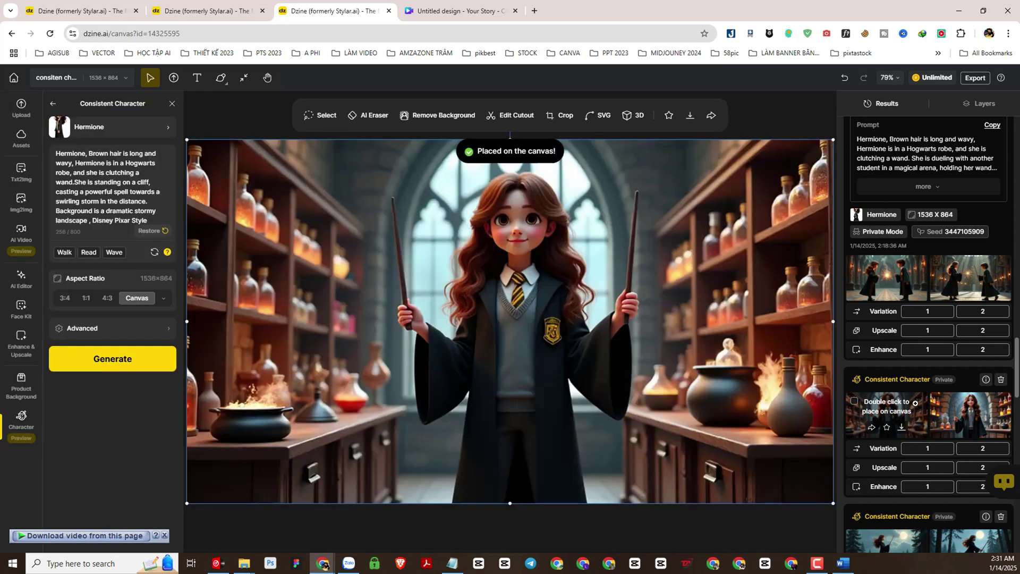
mouse_move(966, 414)
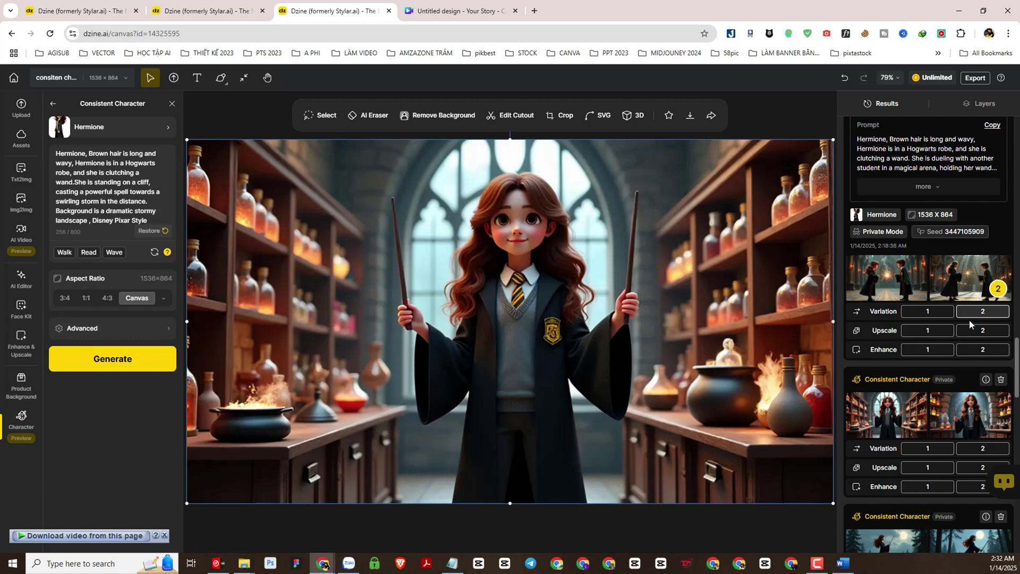
scroll(965, 320, up, 4)
scroll(965, 320, up, 4)
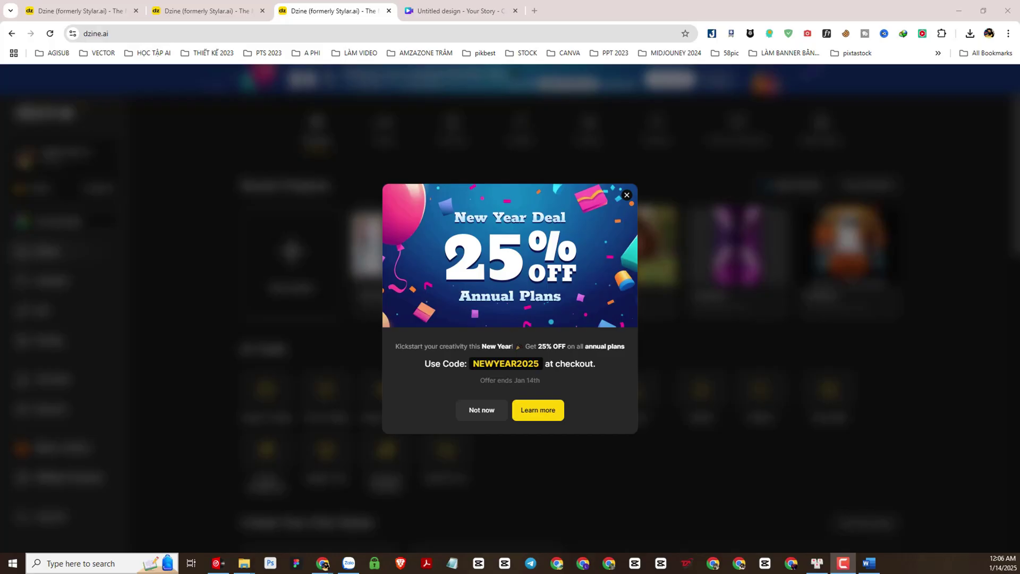
- Dismiss the New Year Deal offer and look over the home page's AI tools, popular effects and style sections
click(85, 34)
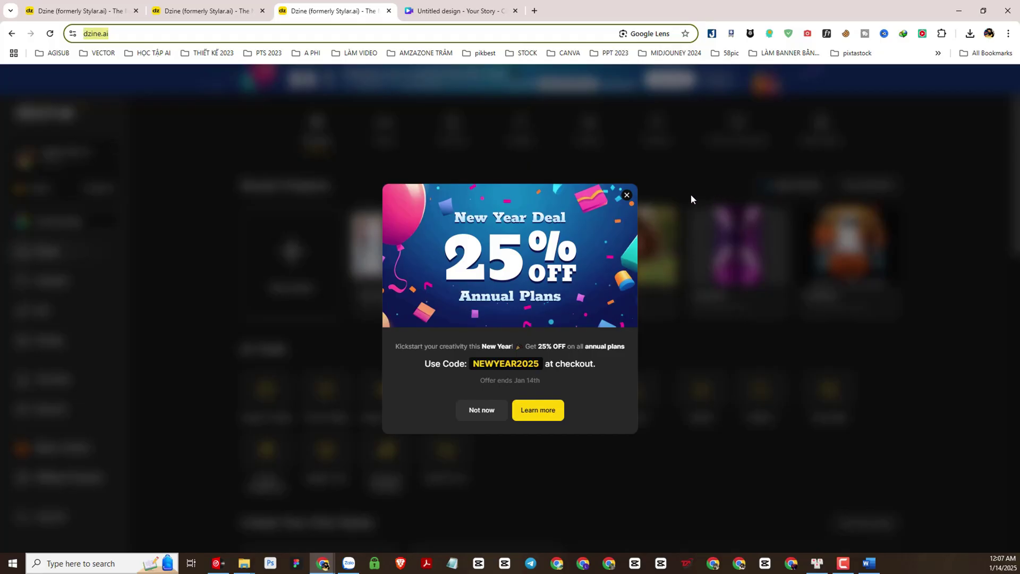
click(627, 196)
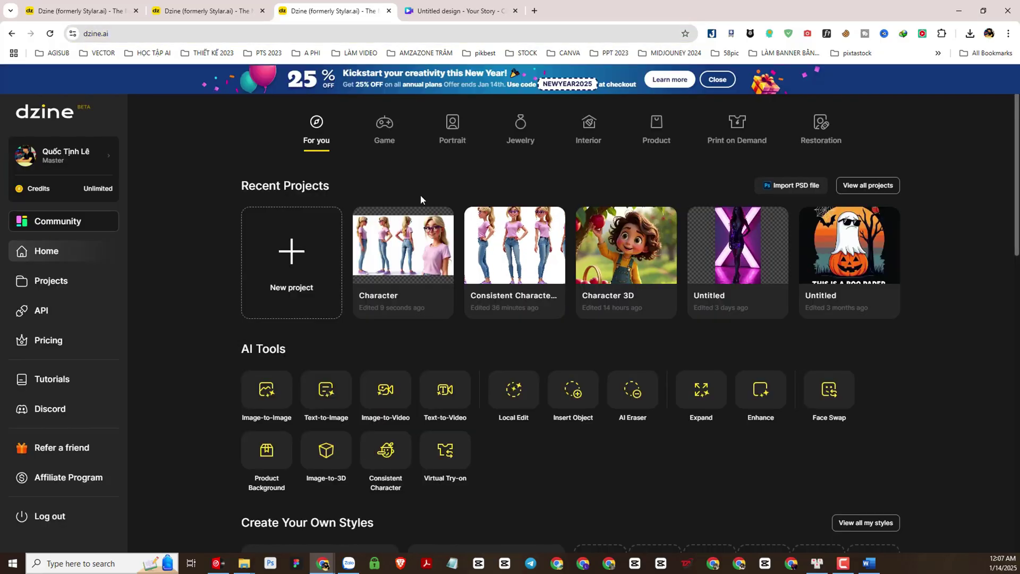
scroll(320, 192, down, 4)
scroll(319, 192, down, 10)
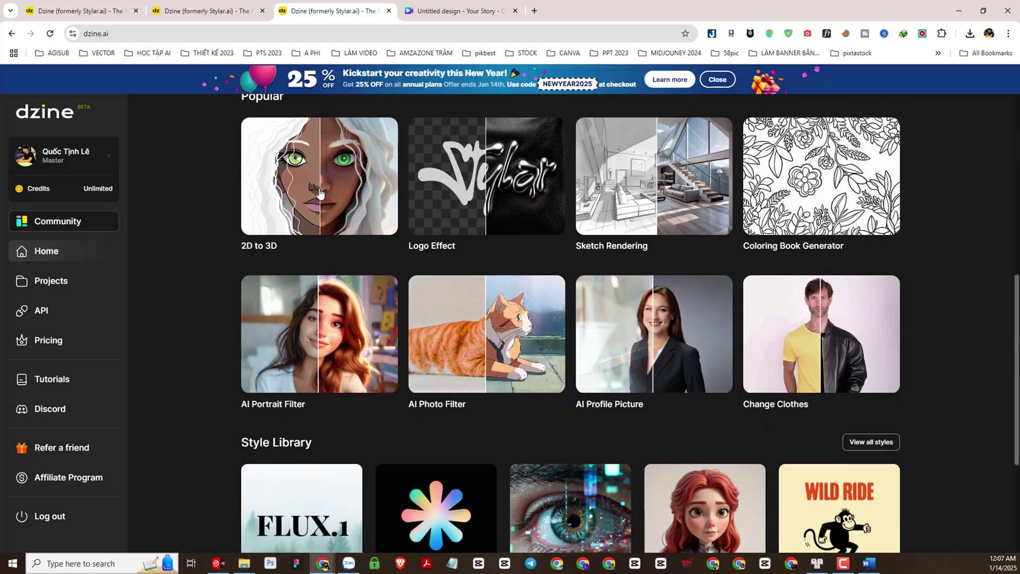
scroll(320, 193, up, 10)
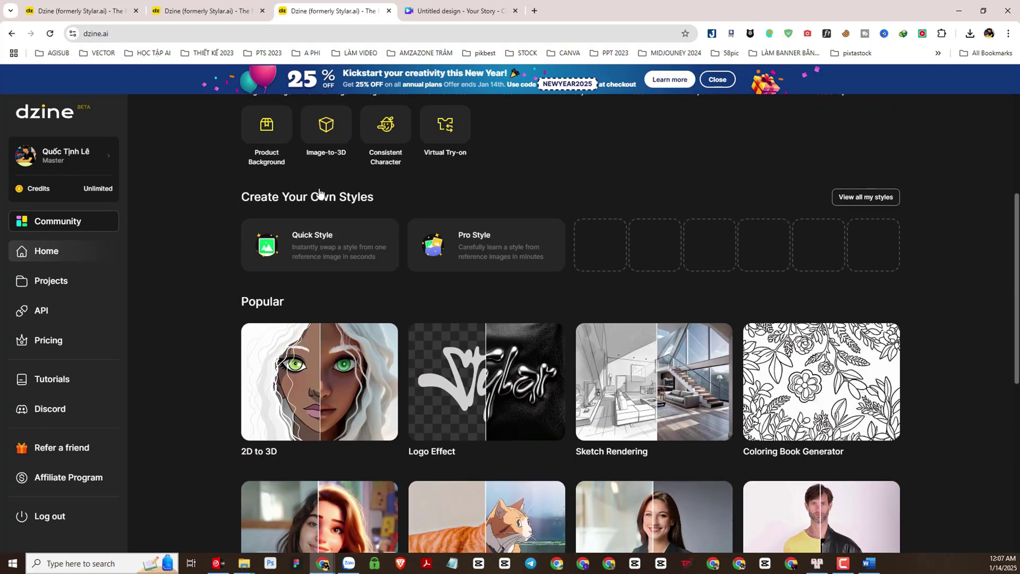
scroll(320, 192, down, 1)
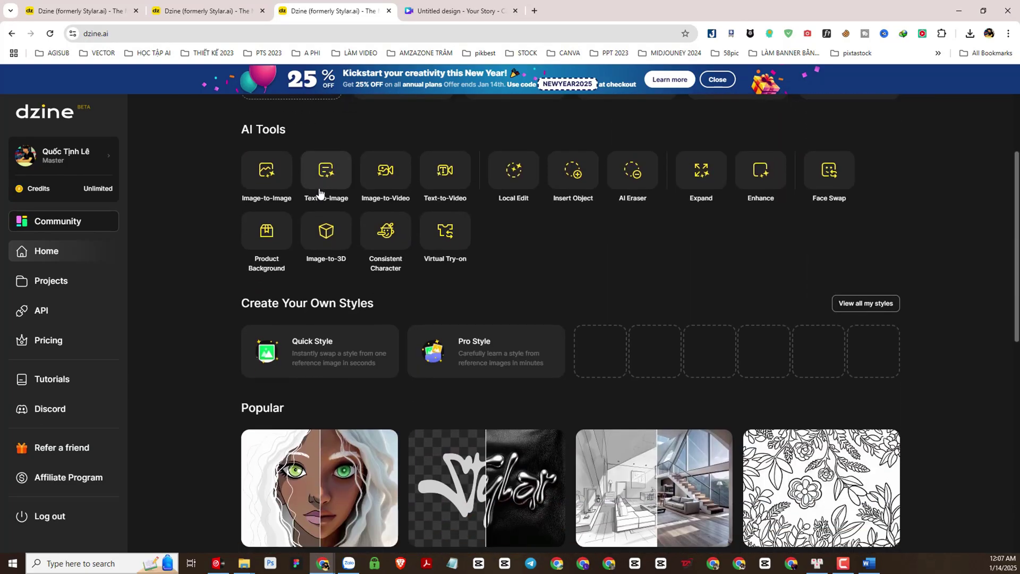
scroll(319, 192, up, 2)
scroll(319, 193, up, 2)
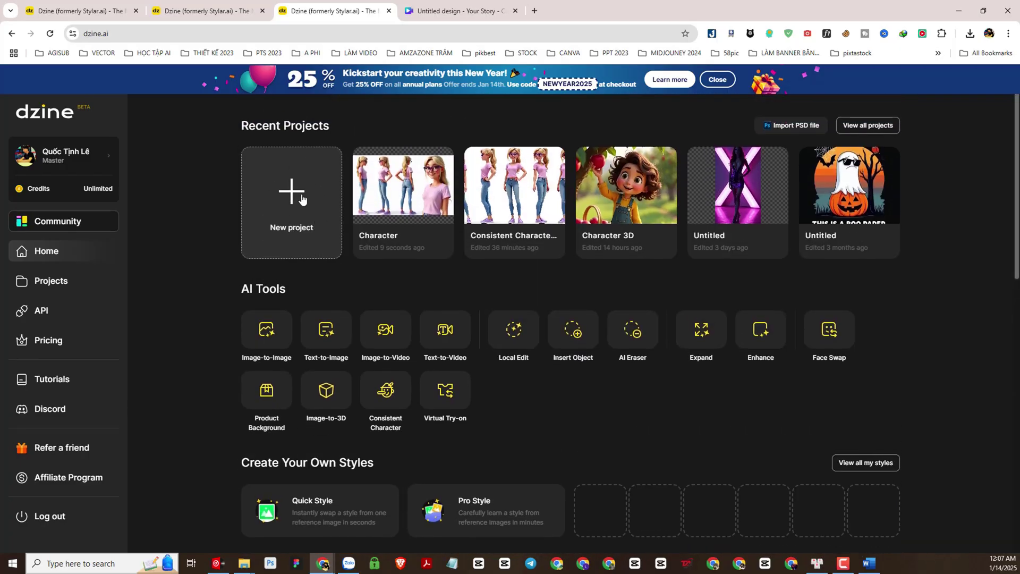
- Create a new project named "consiten character train" with a 16:9 aspect ratio at 1536 × 864
click(296, 199)
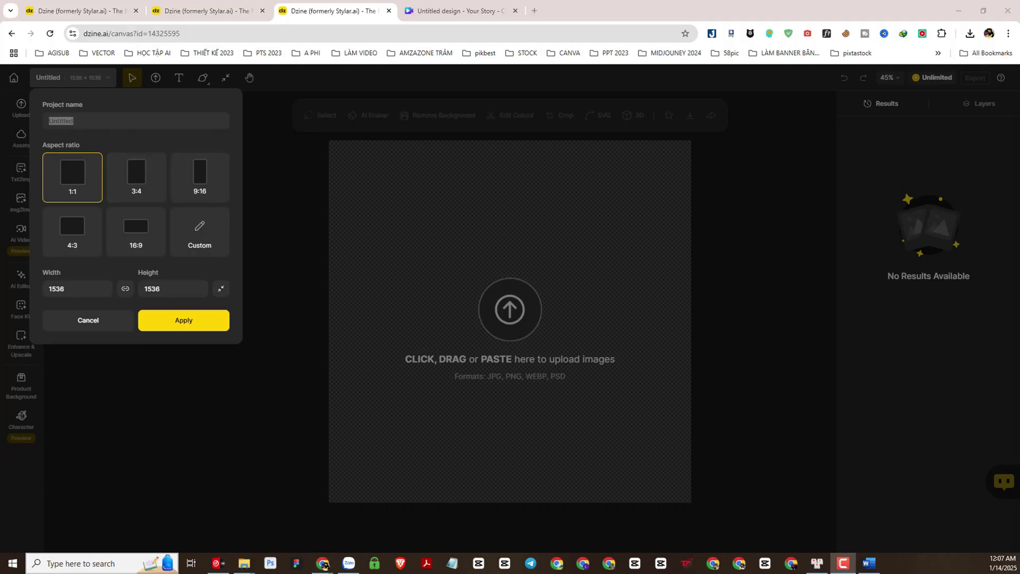
text(consiten character)
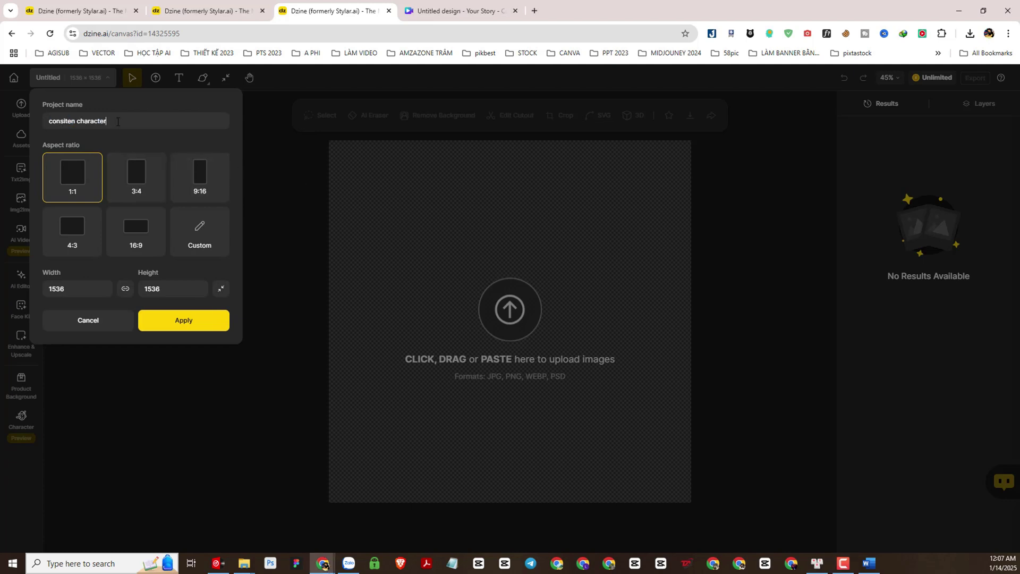
text(train)
click(136, 230)
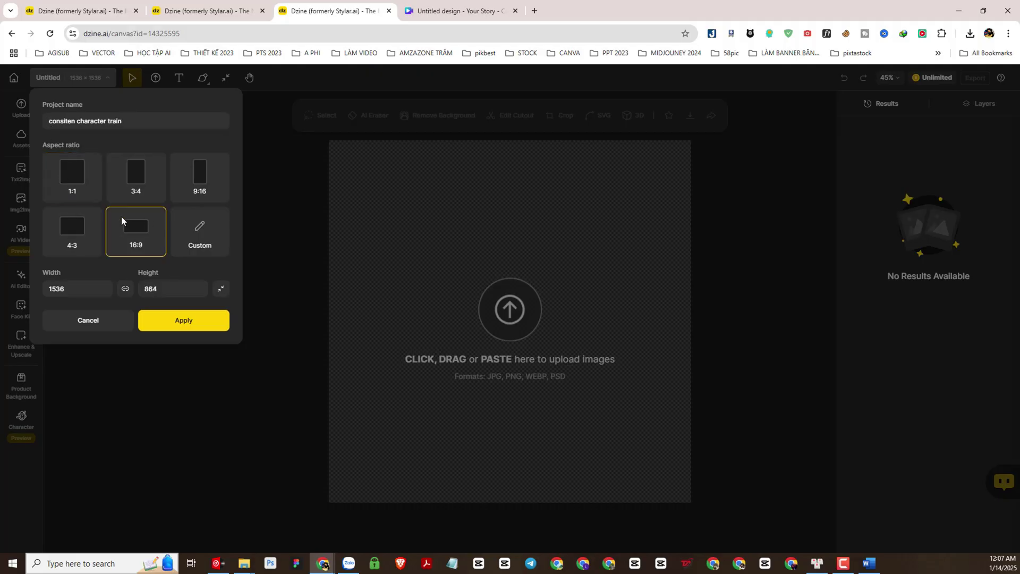
click(184, 321)
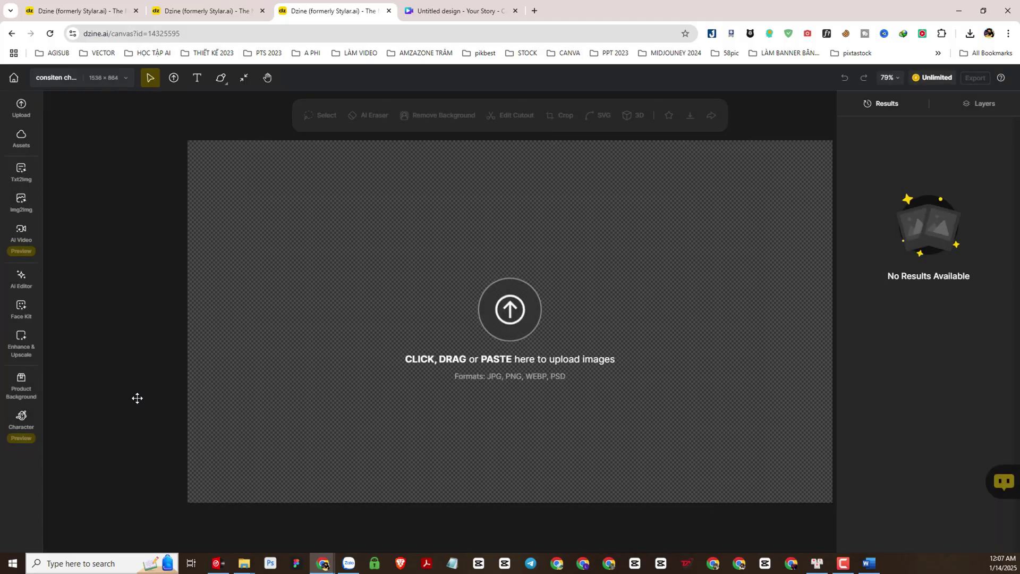
- Open the Text to Image tool and choose the Toon Portrait style from the style library
click(22, 177)
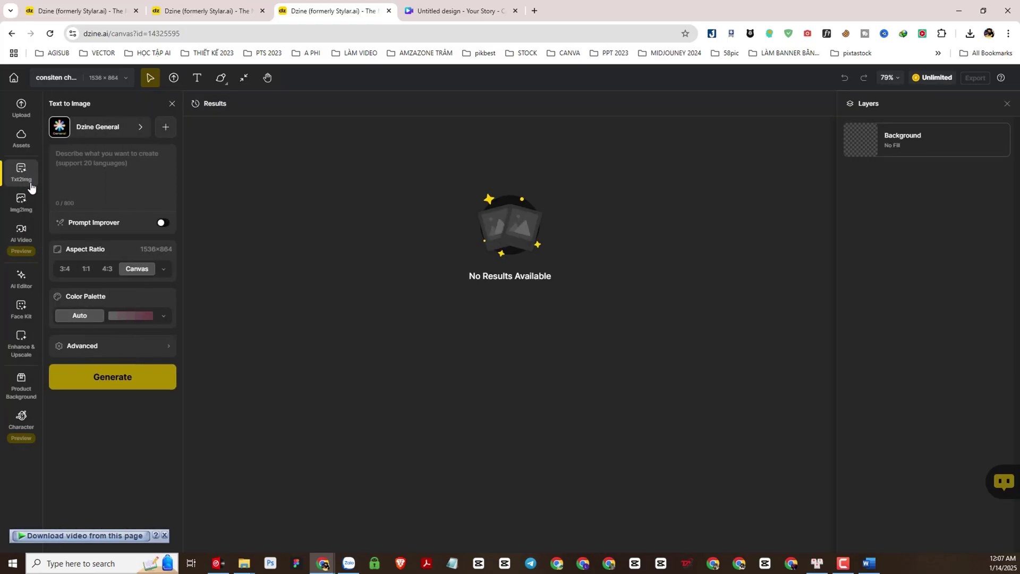
click(82, 139)
scroll(434, 303, down, 3)
scroll(434, 303, down, 15)
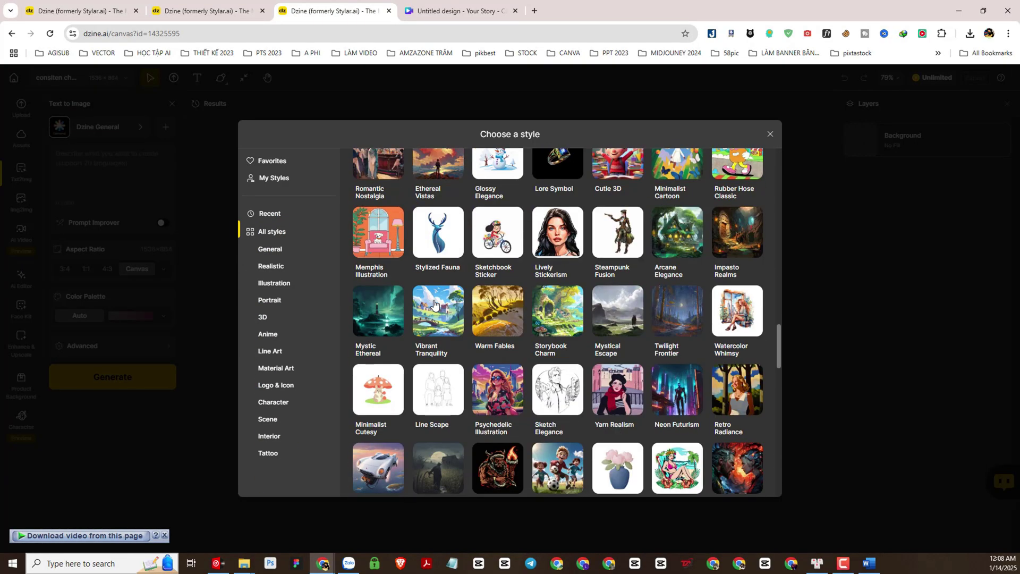
scroll(434, 303, down, 3)
scroll(433, 303, up, 12)
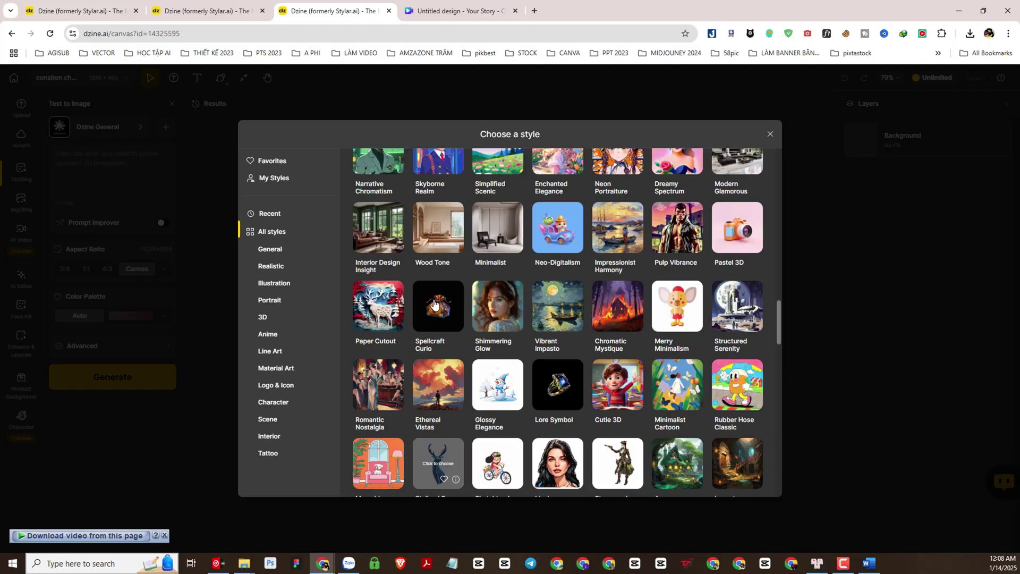
scroll(434, 304, up, 6)
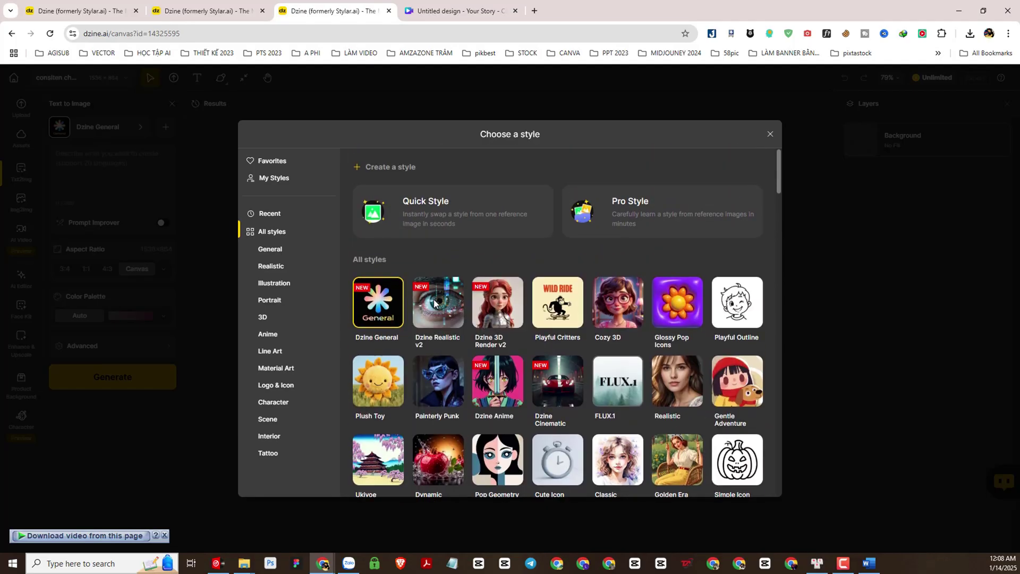
scroll(434, 303, down, 1)
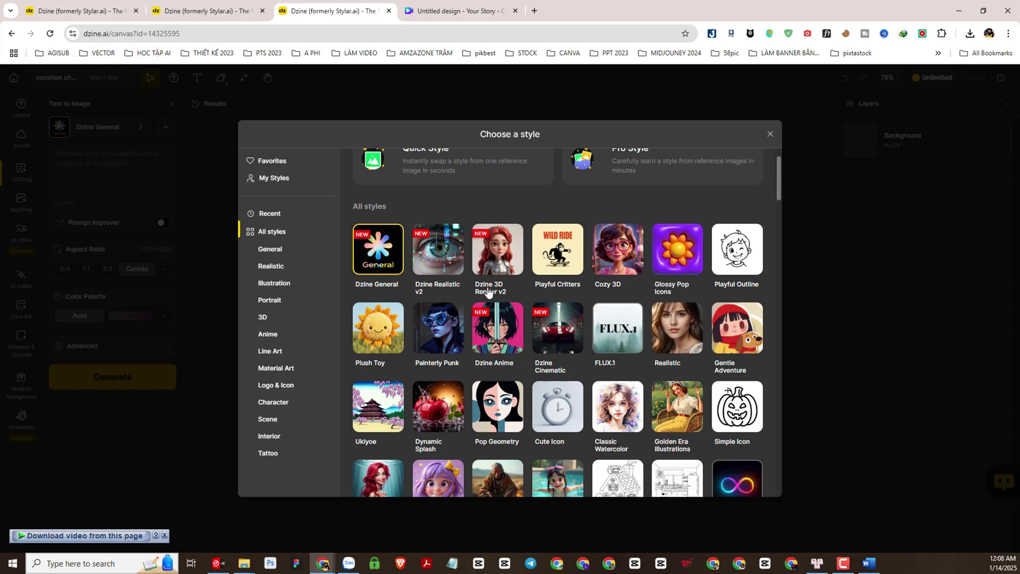
scroll(494, 318, down, 2)
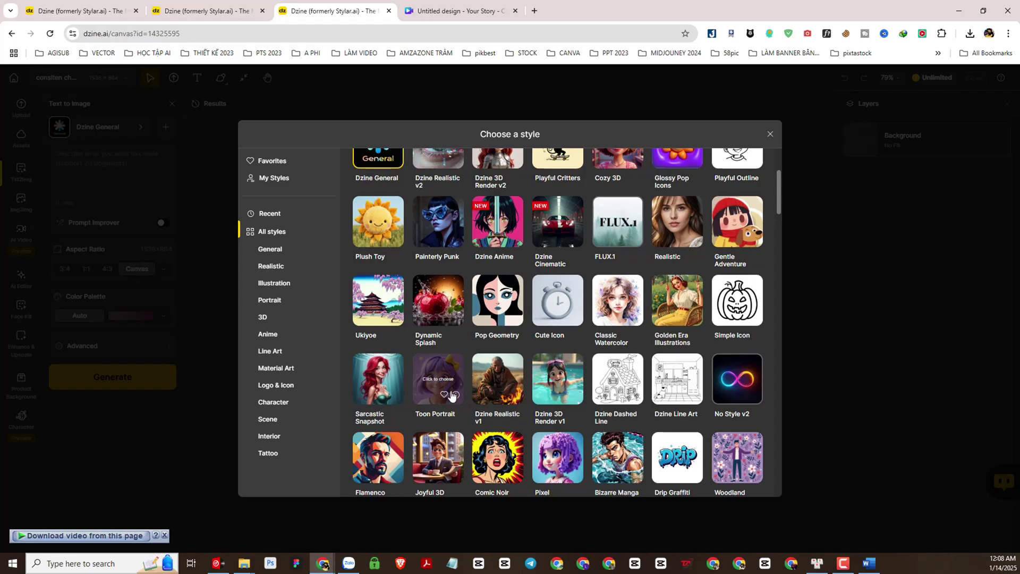
click(441, 370)
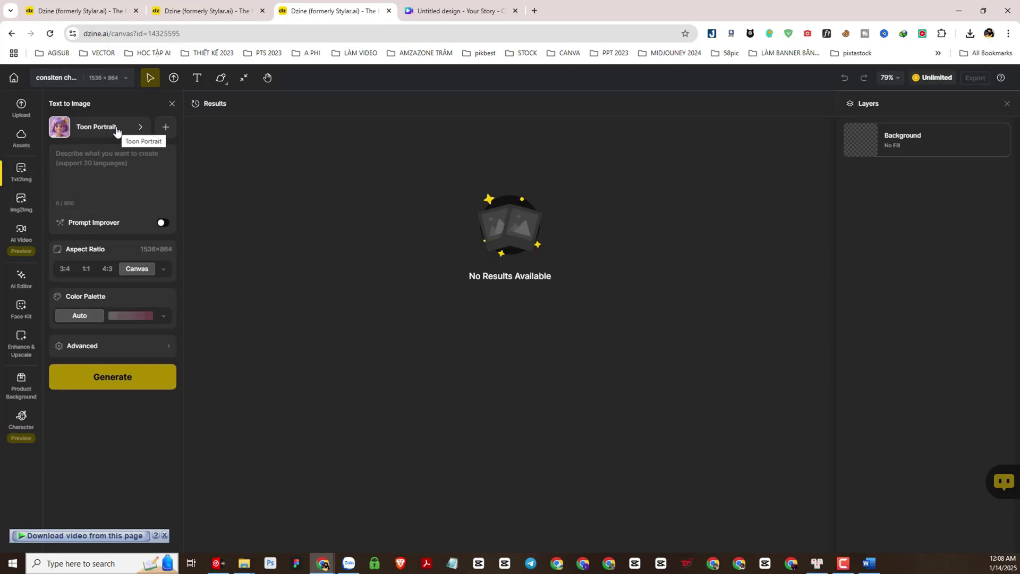
- Switch to the Word document and read through the DATASET CHARACTER outline from its beginning
click(101, 169)
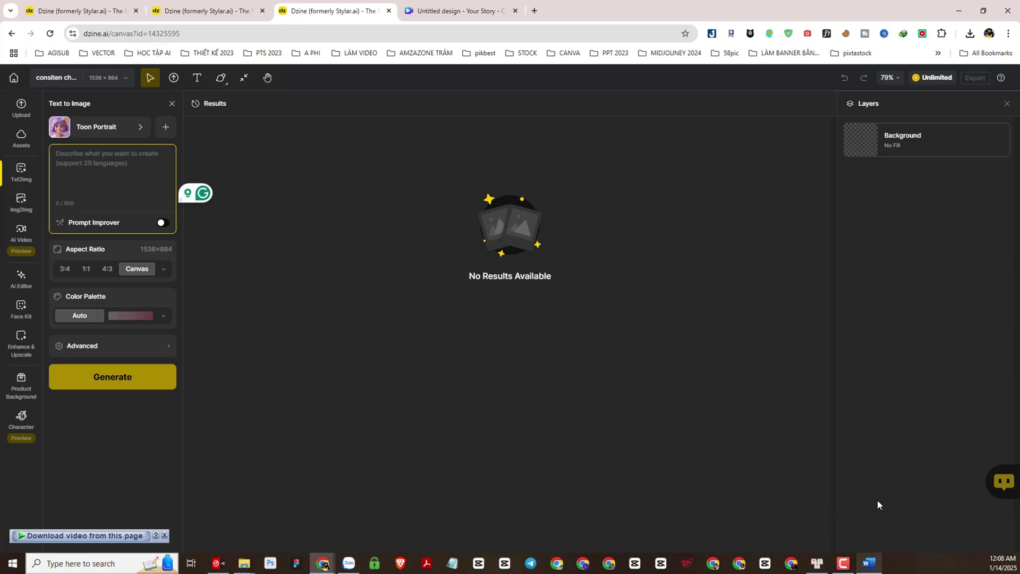
click(871, 563)
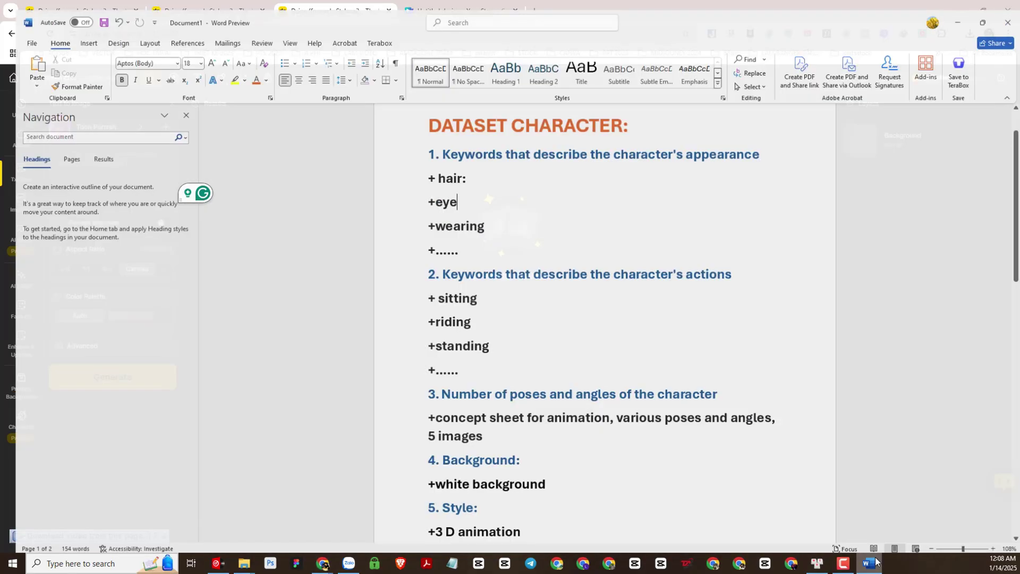
scroll(603, 301, down, 5)
scroll(603, 301, up, 6)
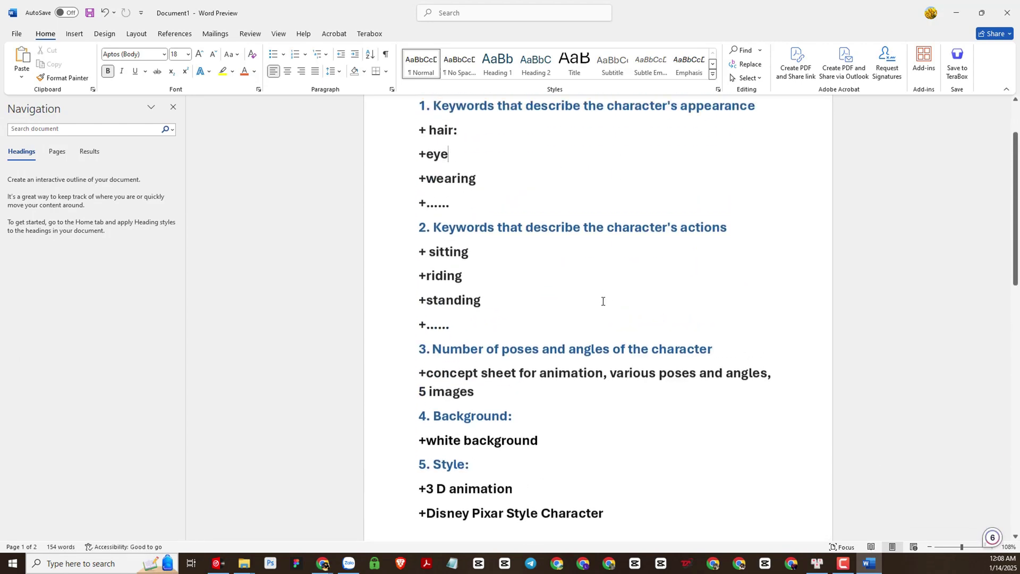
scroll(603, 301, down, 3)
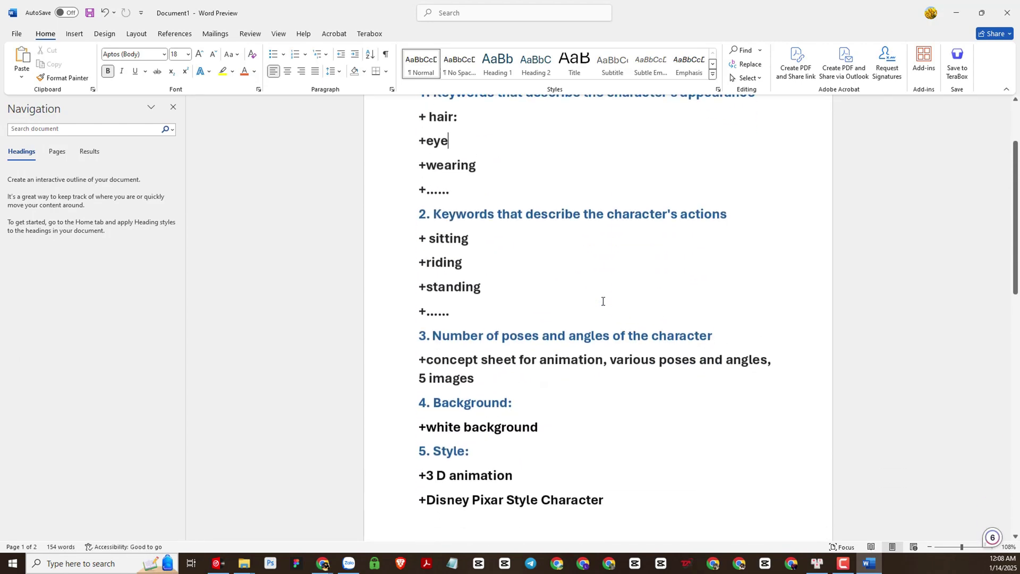
scroll(604, 302, up, 3)
key(ctrl+Home)
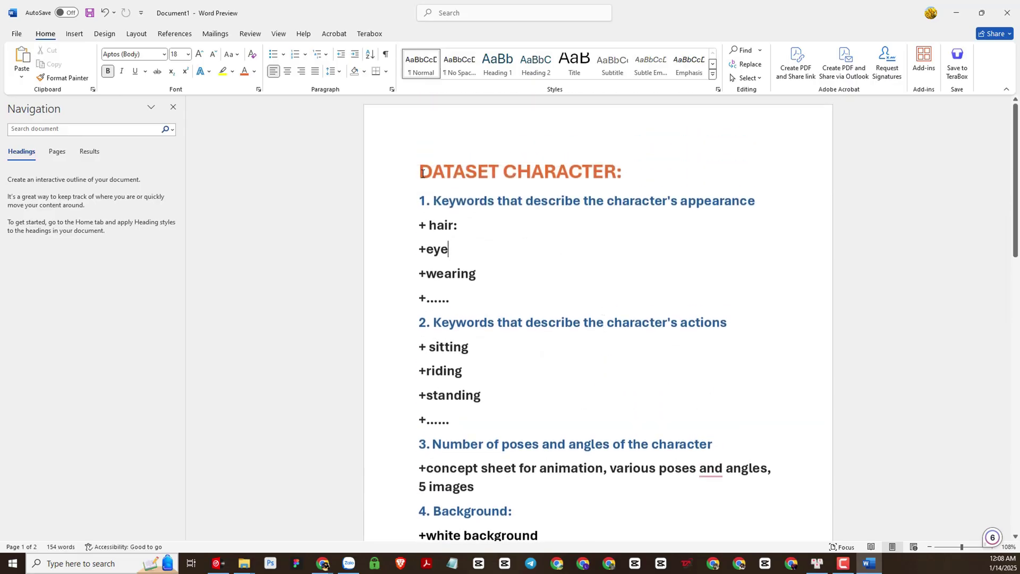
- Highlight in turn the outline's headings on the character's appearance, actions, and number of poses and angles
key(ctrl+shift+Right)
key(ctrl+shift+Right)
click(567, 202)
drag(420, 201, 775, 200)
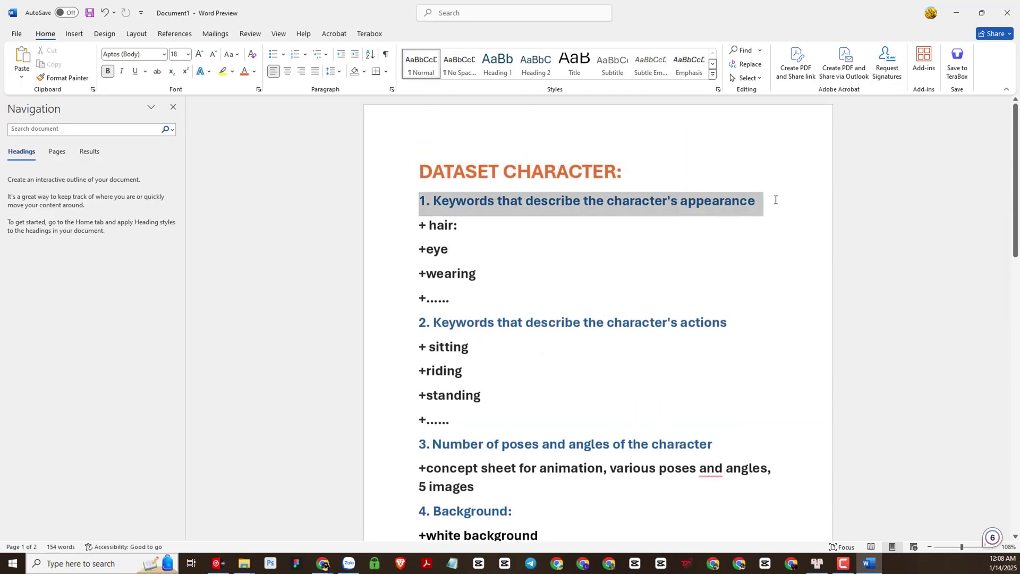
click(629, 294)
scroll(437, 268, down, 1)
drag(420, 268, 727, 268)
scroll(431, 289, down, 1)
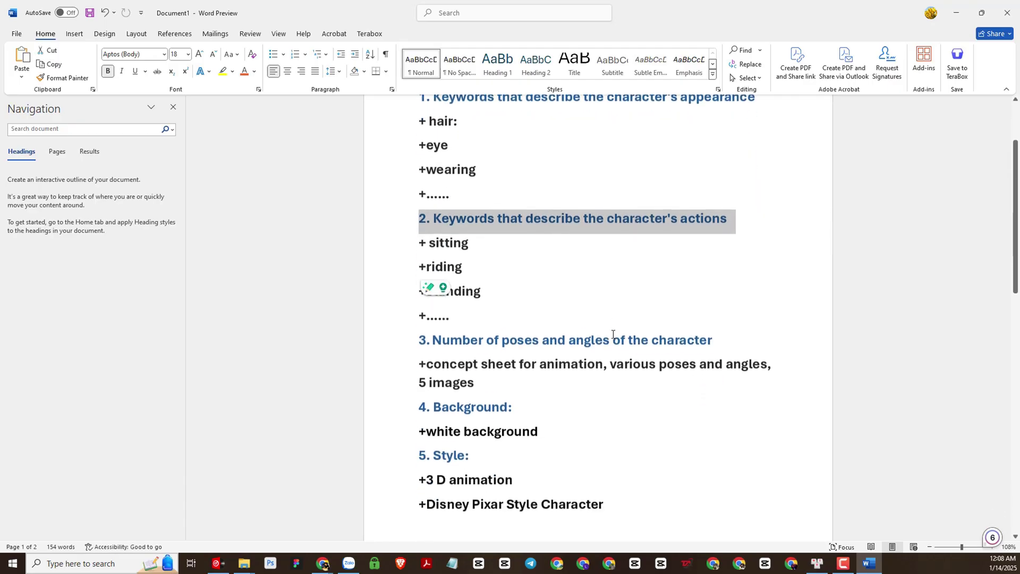
click(424, 312)
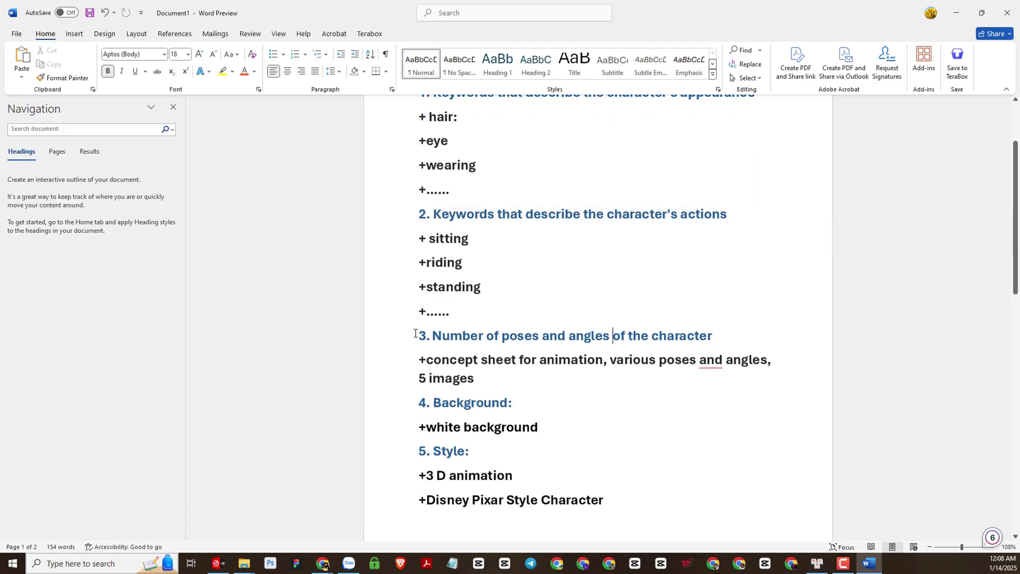
drag(418, 334, 747, 329)
click(759, 343)
scroll(734, 340, down, 1)
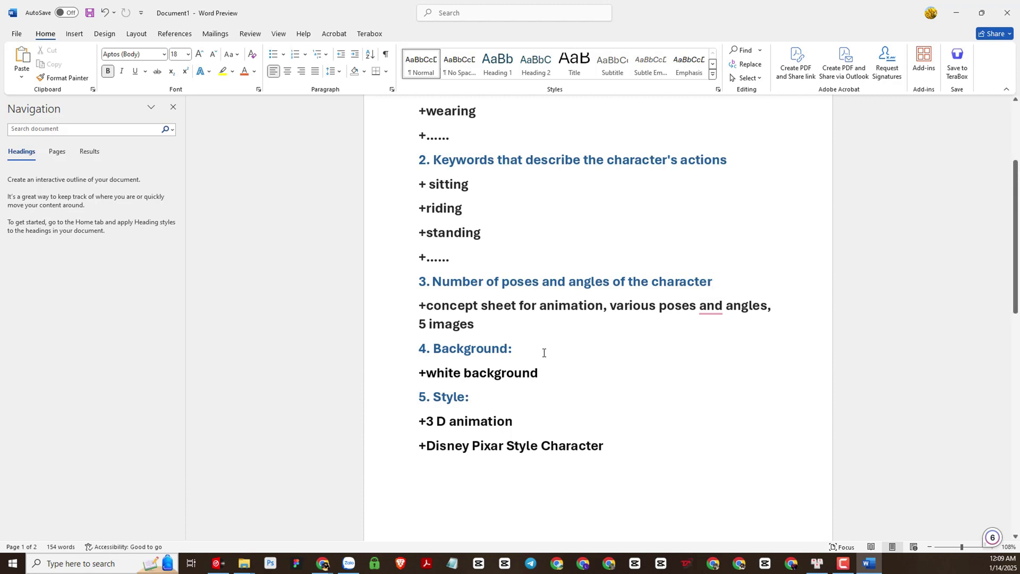
- Correct "3 D animation" to "3D animation" under Style and review the background and style entries
drag(549, 378, 436, 365)
key(ctrl+z)
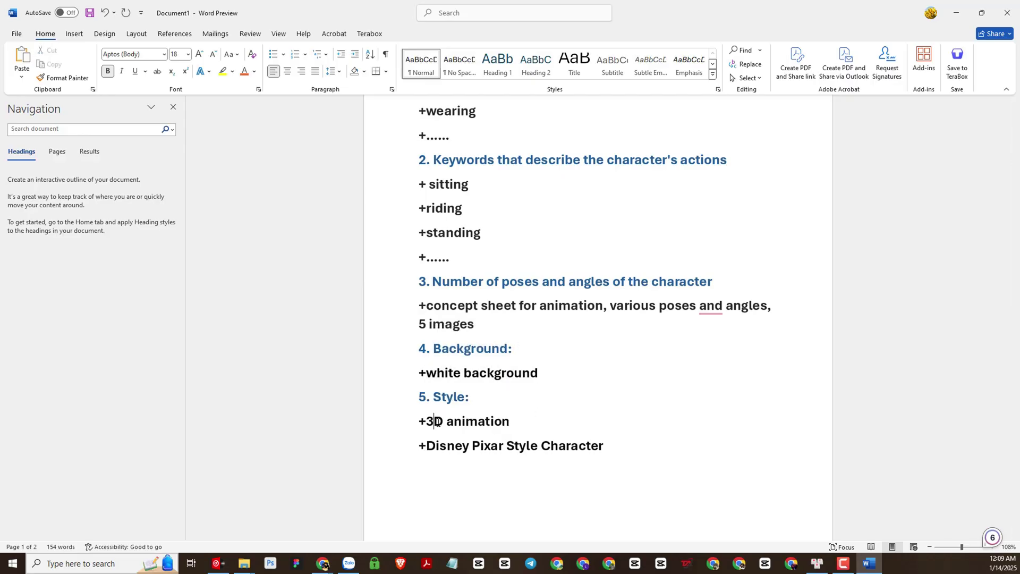
drag(419, 421, 615, 446)
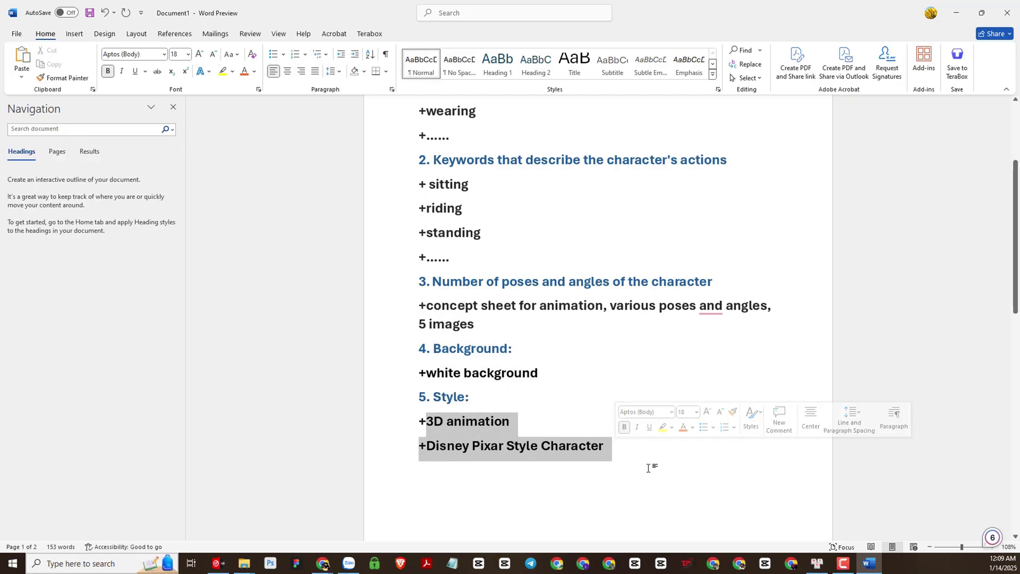
click(618, 467)
scroll(525, 466, up, 2)
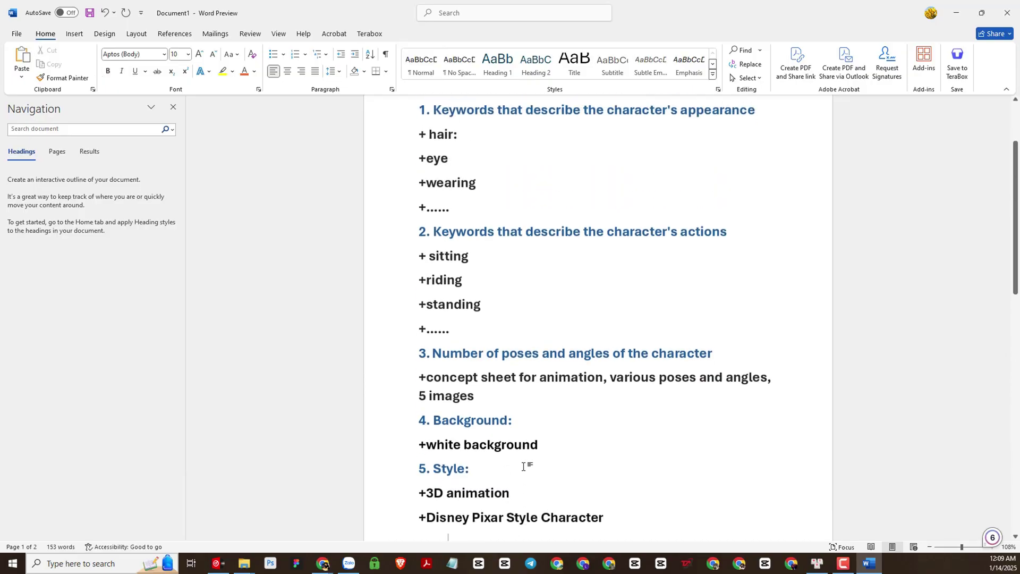
- Add a "6. Prompt" line directly below "+Disney Pixar Style Character" in the outline
scroll(525, 466, down, 4)
scroll(525, 467, down, 3)
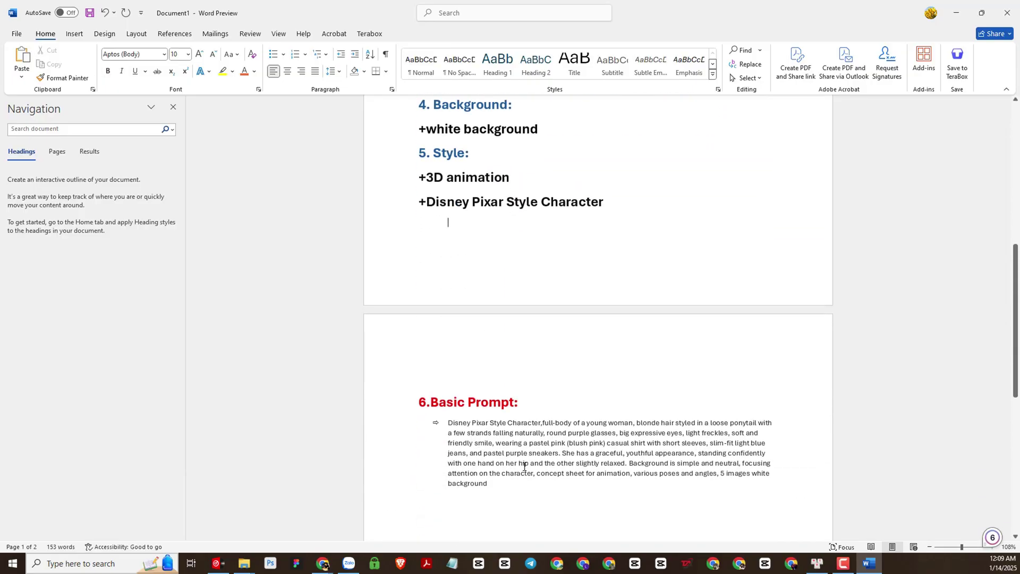
scroll(525, 467, up, 3)
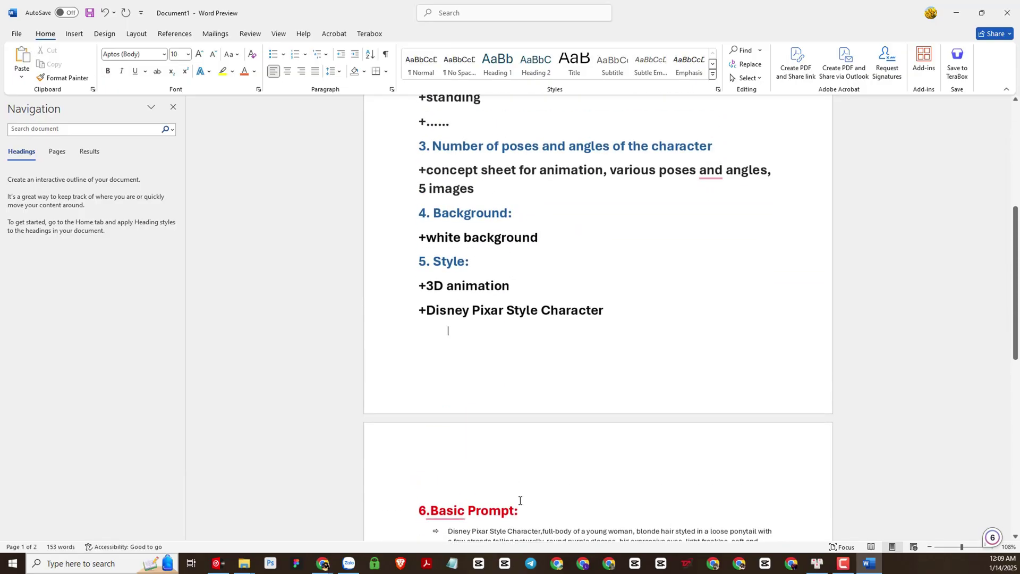
scroll(520, 501, down, 1)
scroll(518, 501, up, 2)
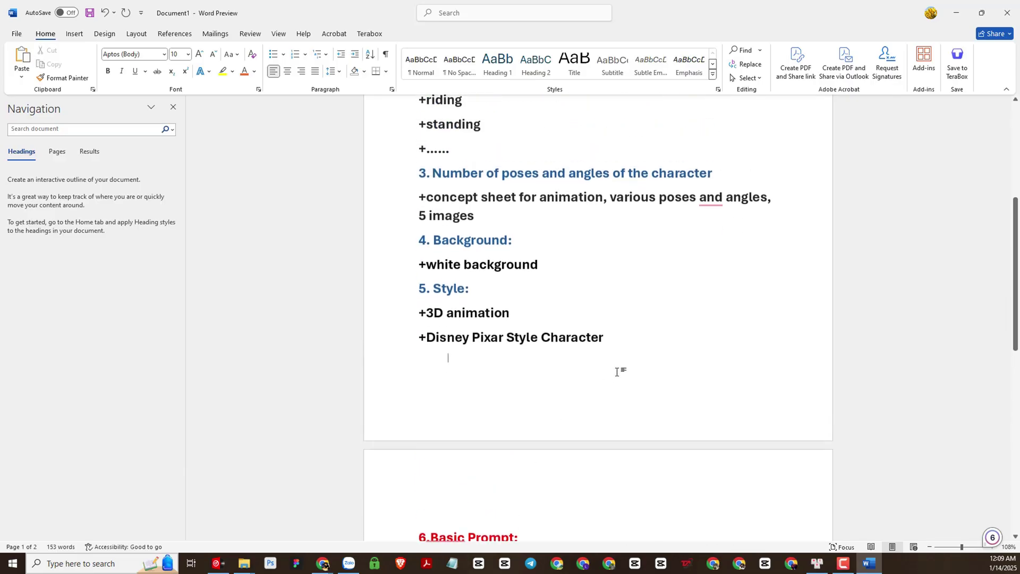
scroll(616, 372, up, 1)
click(616, 391)
key(Return)
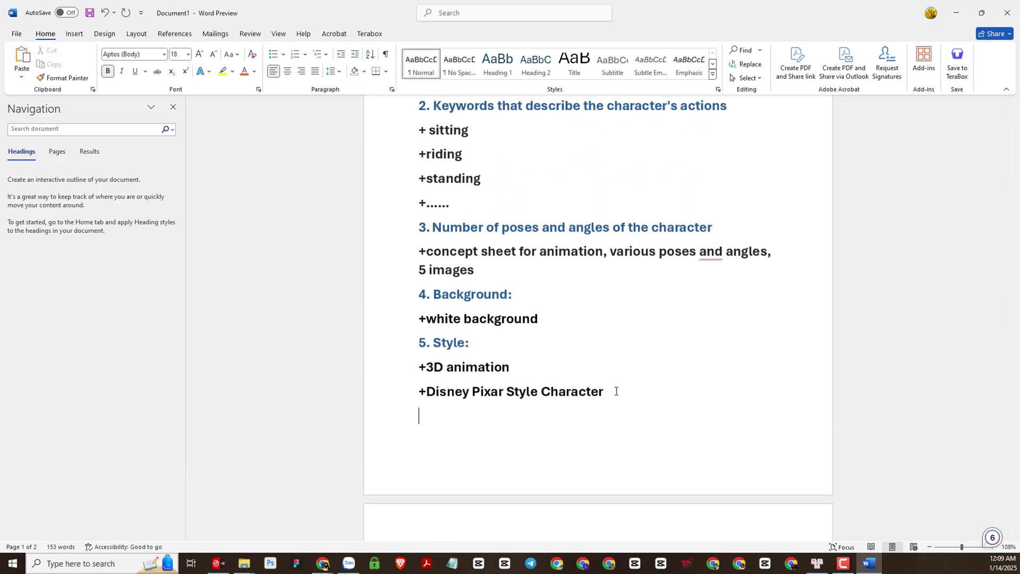
text(6. Prompt)
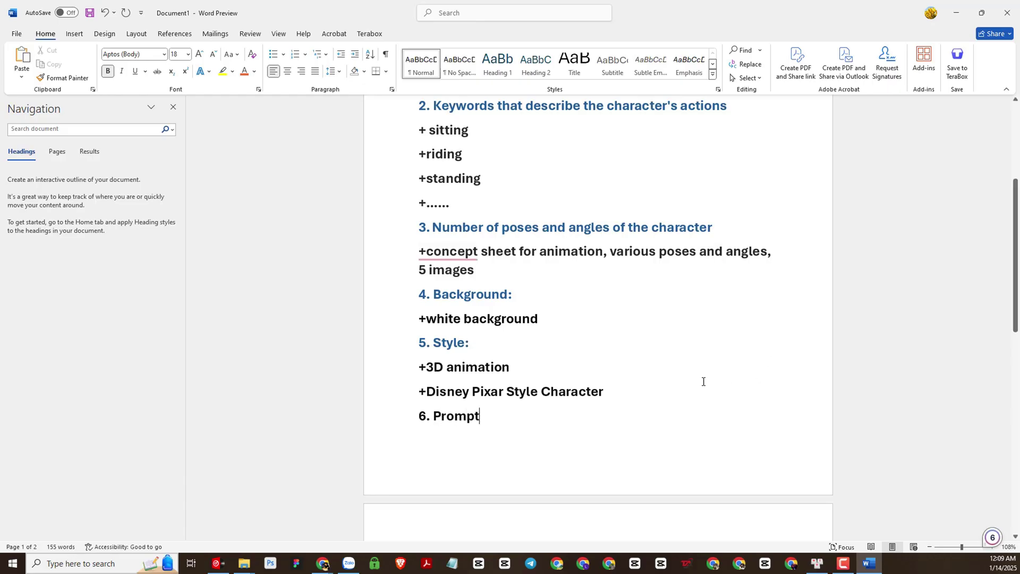
- Change the font color of the "6. Prompt" heading to the standard blue
drag(508, 414, 418, 416)
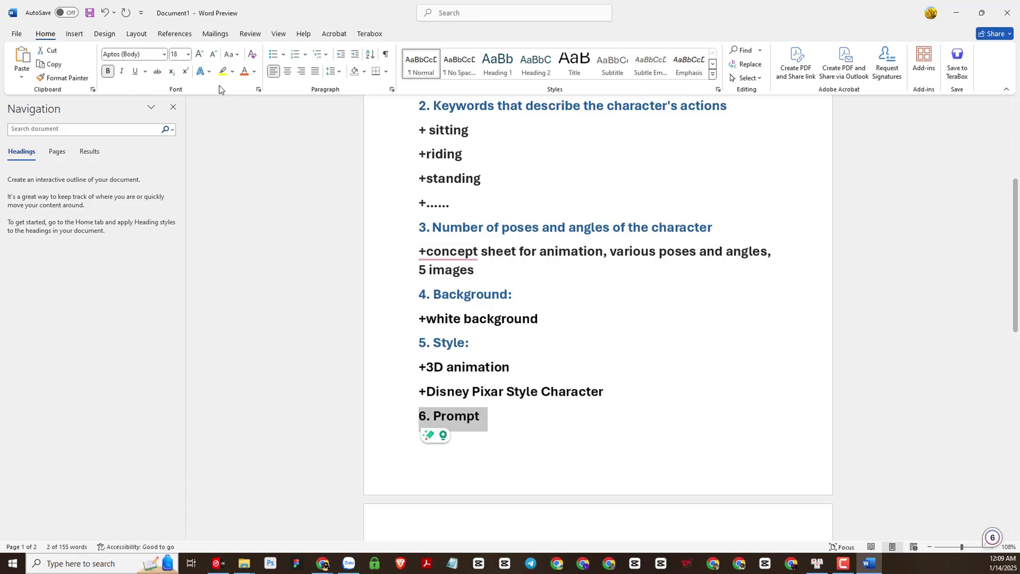
click(244, 71)
click(254, 71)
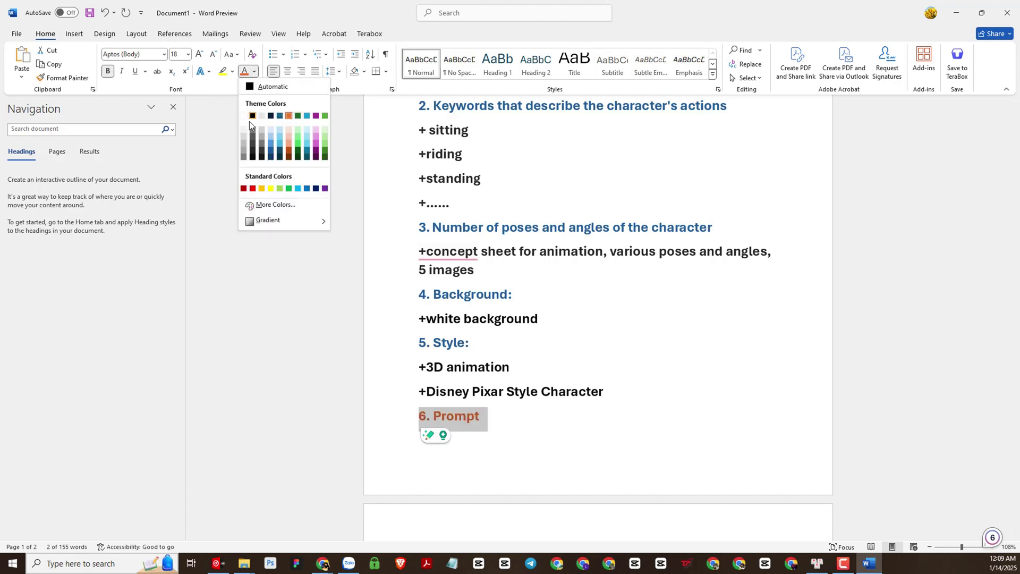
click(305, 187)
click(505, 419)
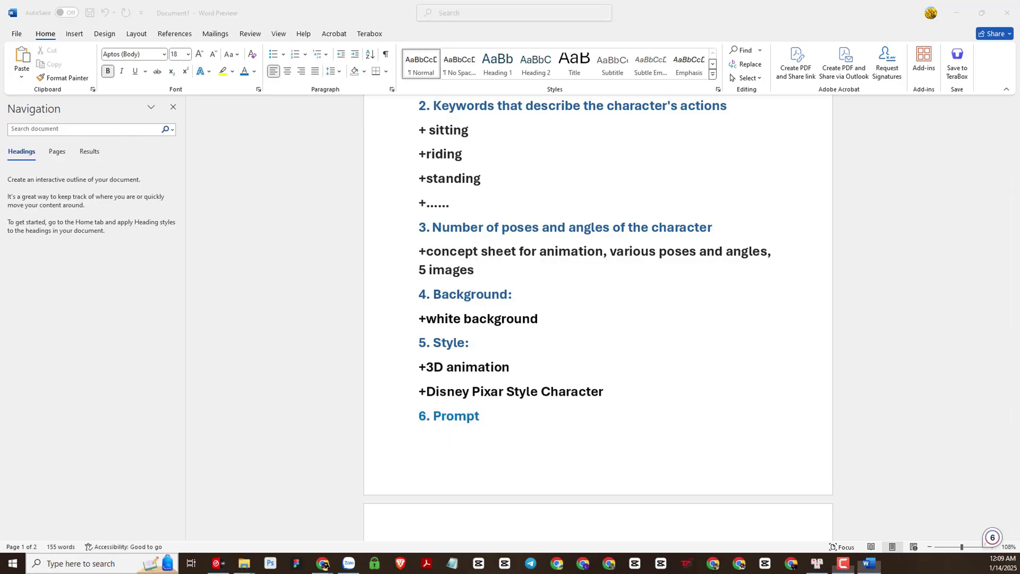
- Insert the full Disney Pixar Style Character prompt about a young girl in a wizarding school uniform below the Prompt heading and select it
scroll(645, 381, down, 1)
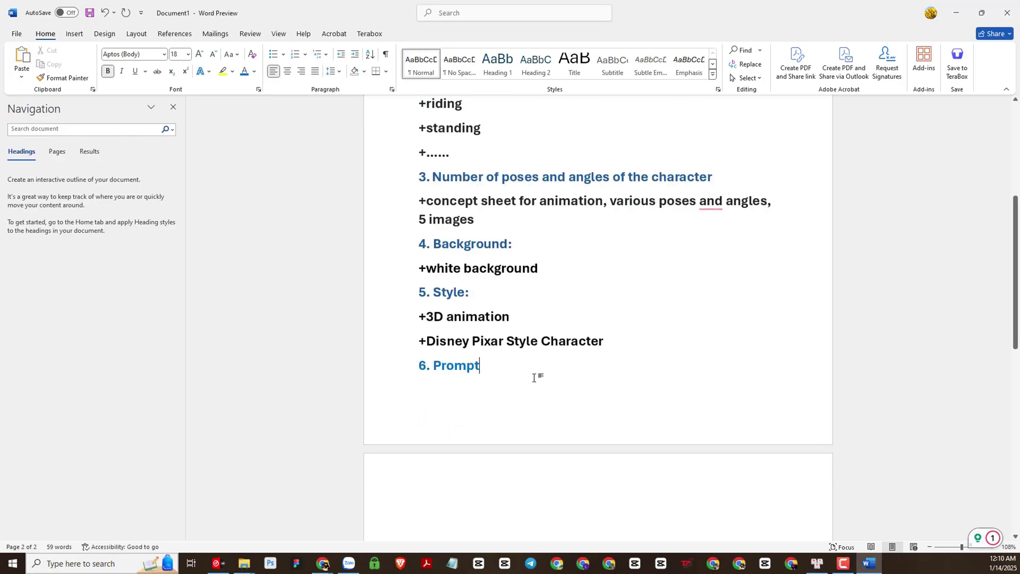
text(Disney Pixar Style Character, full-body of a young girl, with wavy brown hair flowing naturally, big expressive eyes, light freckles, and a focused expression. She is wearing a wizarding school uniform: a long dark gray robe with a crest badge on the chest, a white shirt, and a striped yellow-and-green tie. She holds a magic wand pointed forward, casting a levitation spell on a small white feather floating mid-air. Background is simple and neutral, focusing attention on the character, concept sheet for animation, various poses and angles, 5 images white background.)
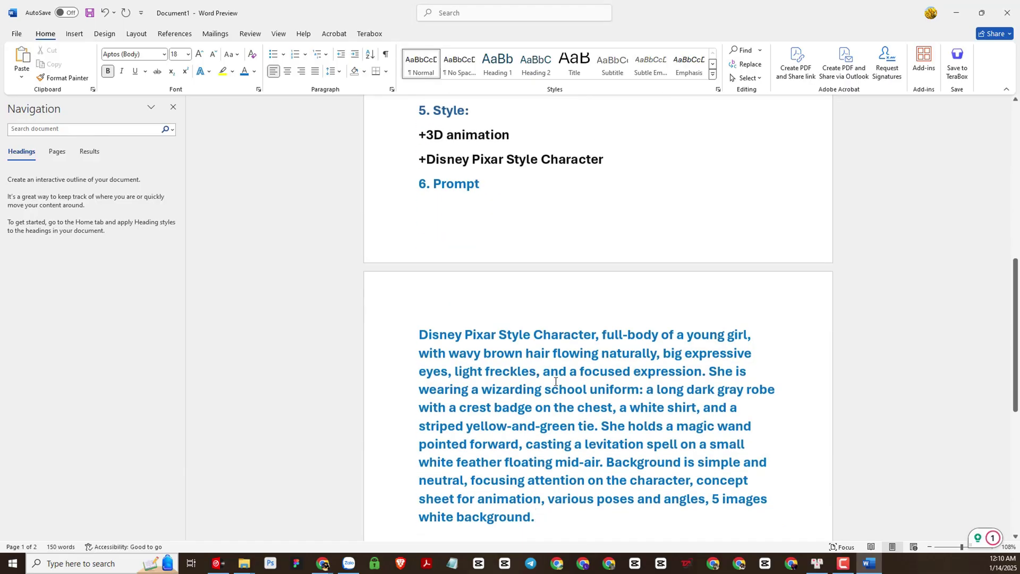
drag(417, 334, 590, 519)
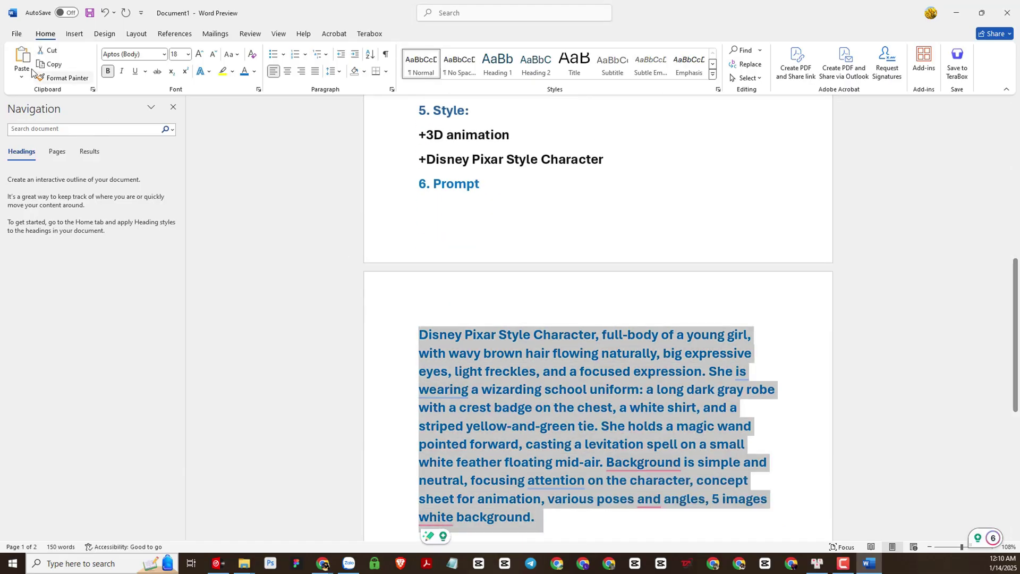
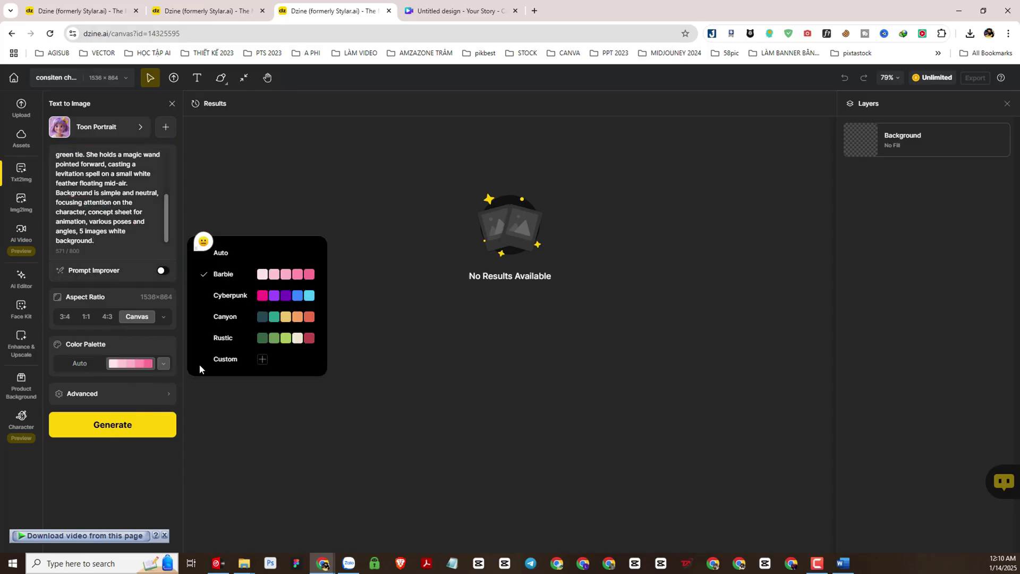
- In Dzine, generate images from the copied prompt with Toon Portrait and the Auto color palette, and generate another set with the FLUX.1 style
click(97, 429)
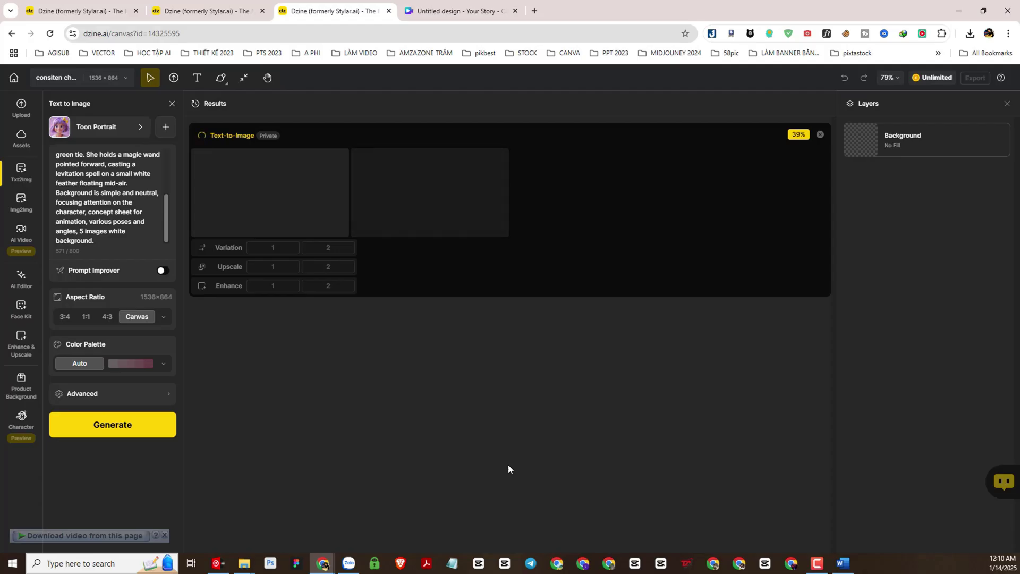
click(111, 129)
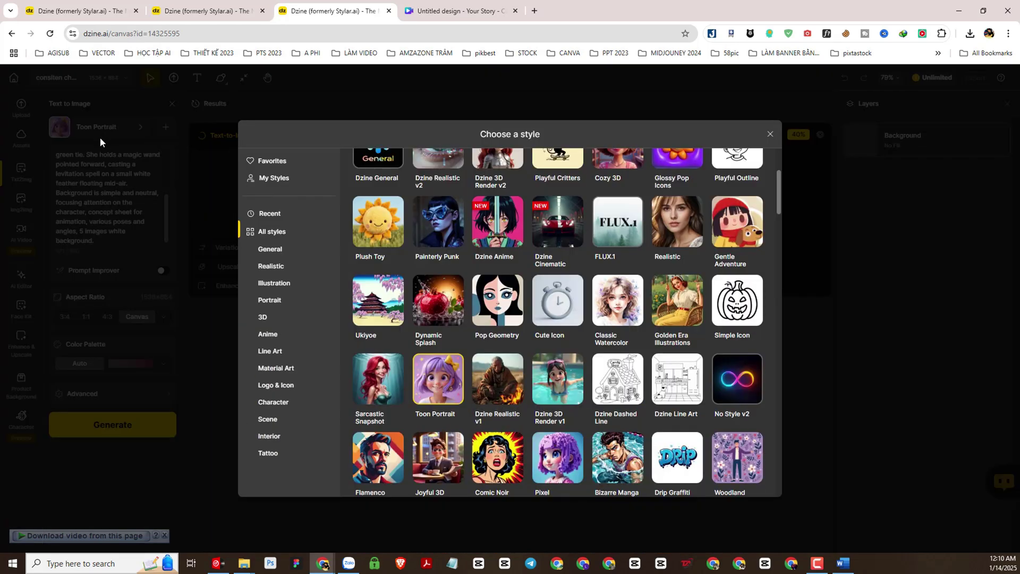
click(611, 250)
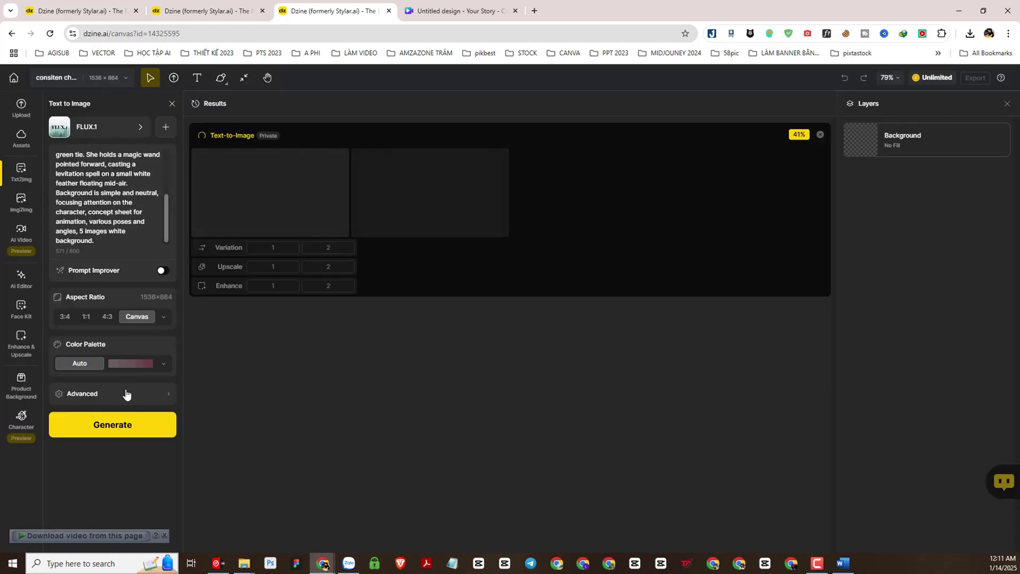
click(107, 425)
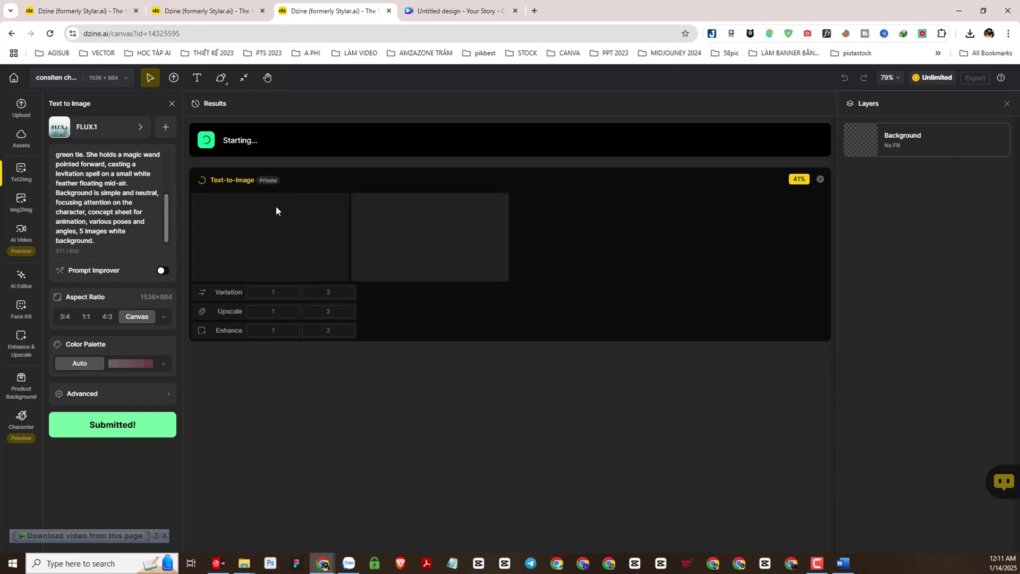
click(62, 127)
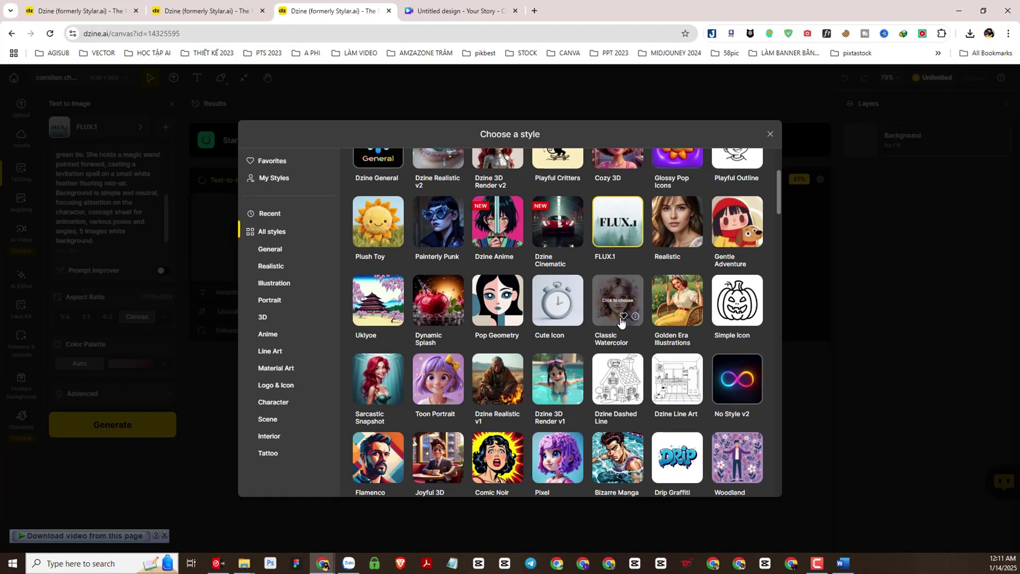
scroll(619, 324, up, 2)
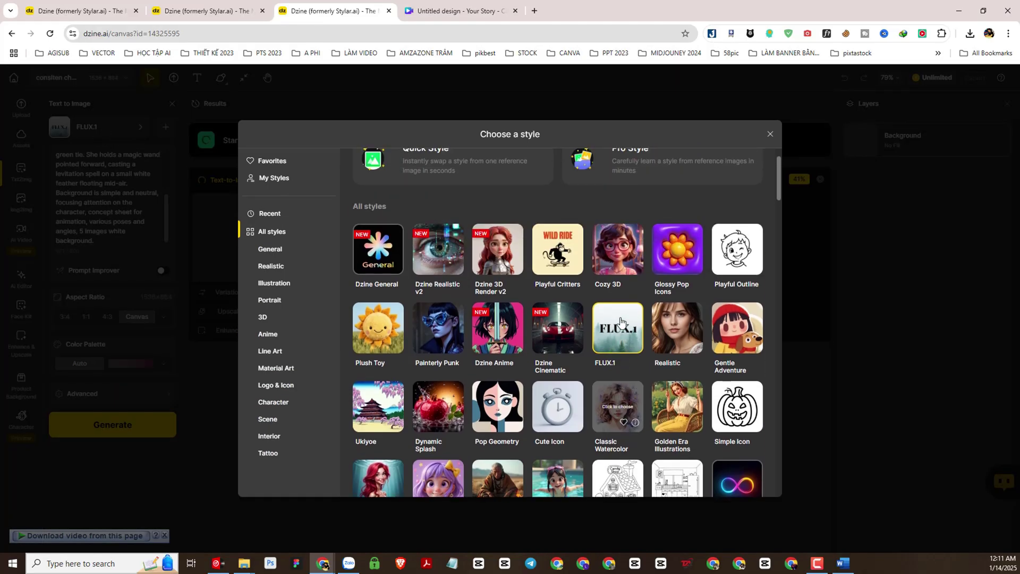
click(181, 495)
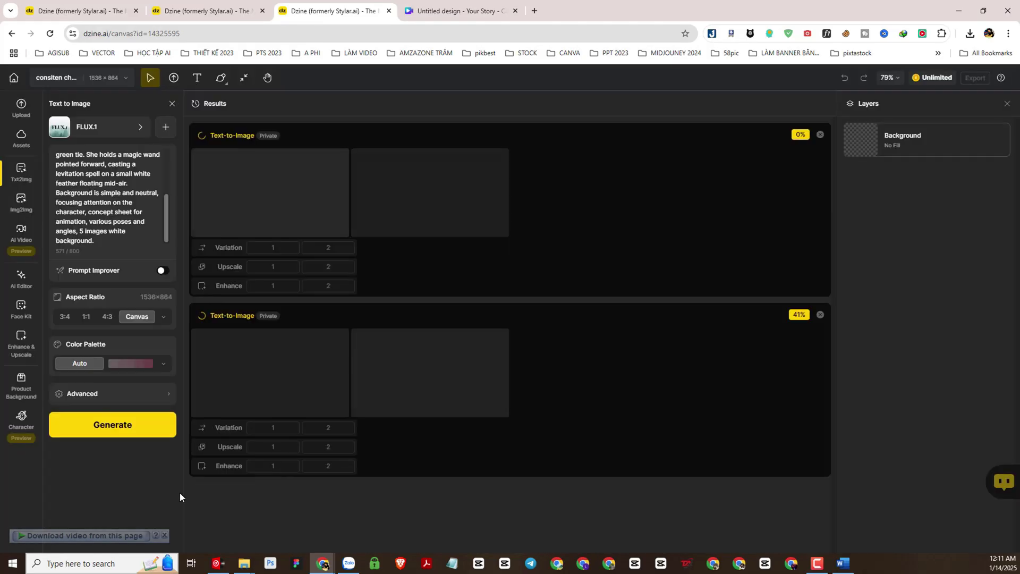
click(99, 126)
click(121, 462)
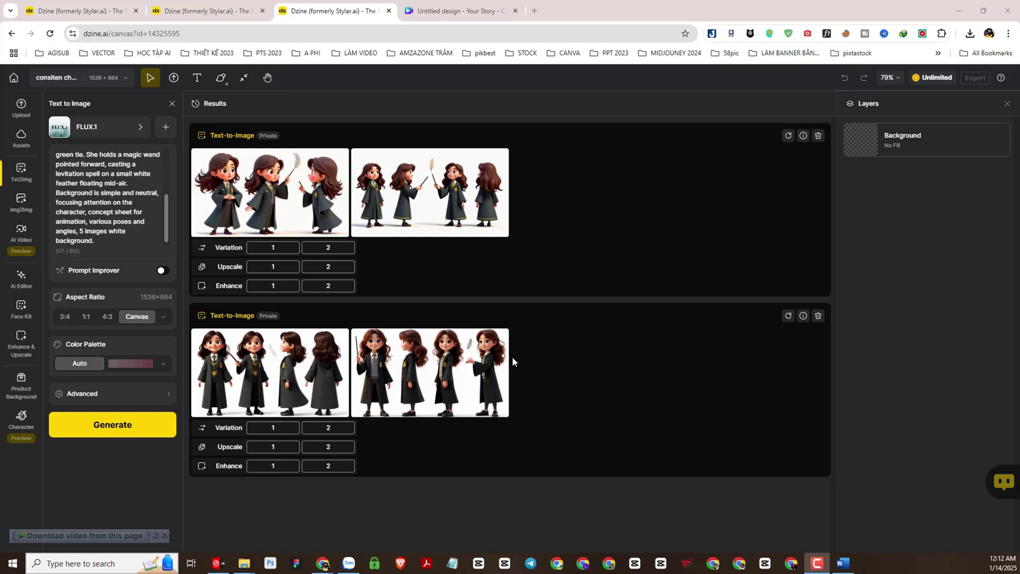
- Preview the generated character sheets at full size and compare the poses, angles, face and outfit across the images
click(434, 375)
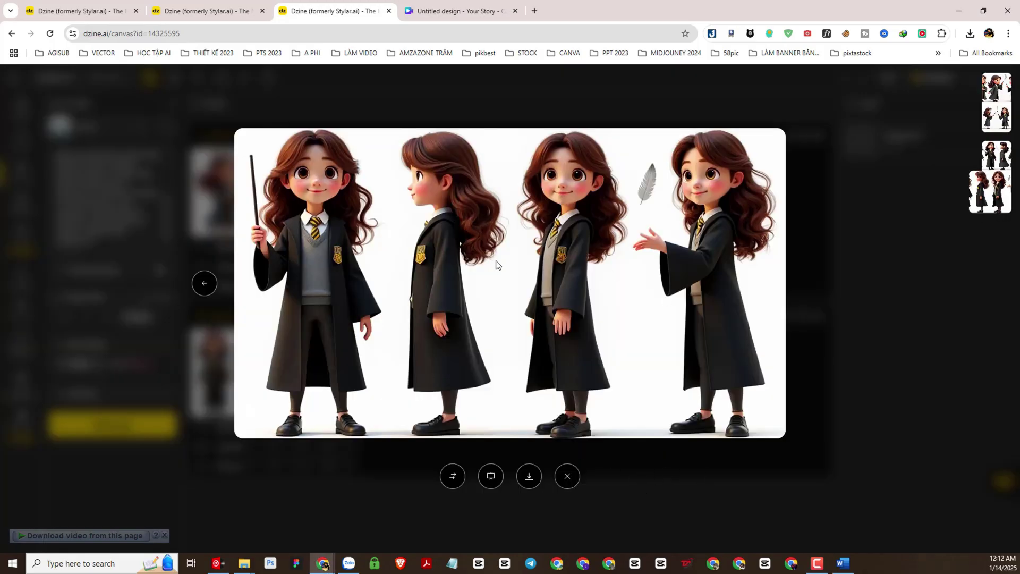
click(330, 482)
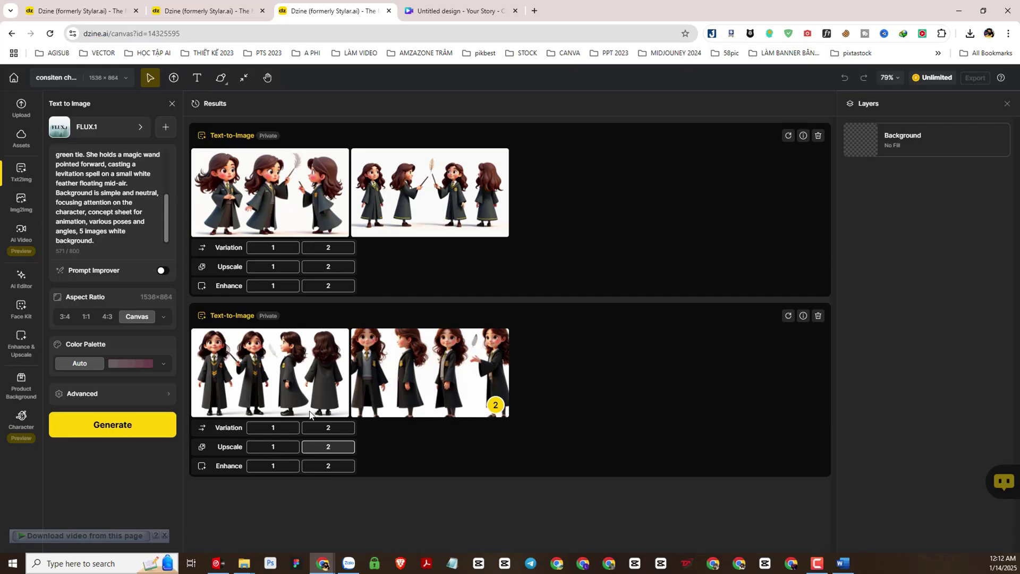
click(313, 380)
click(383, 482)
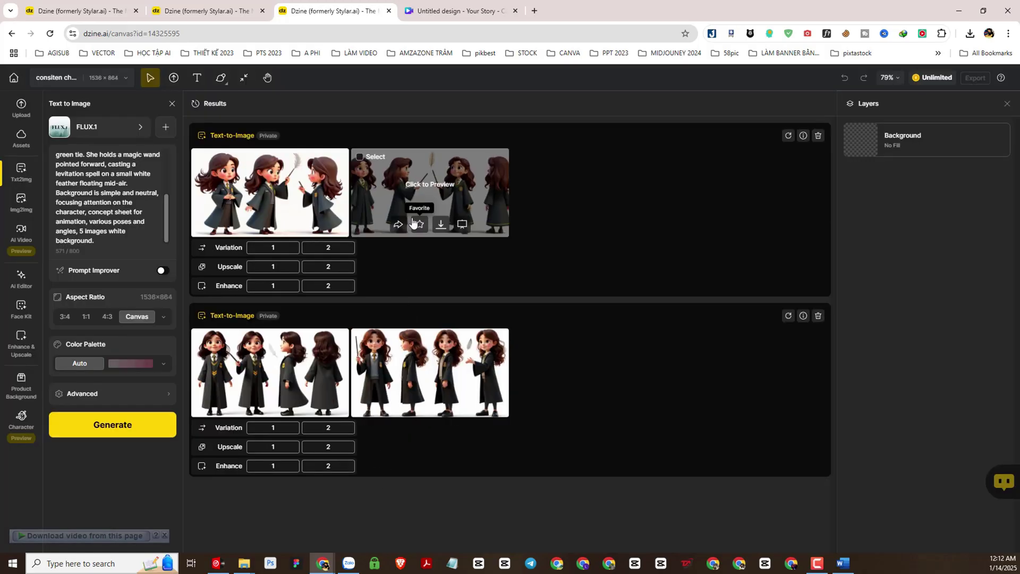
click(431, 222)
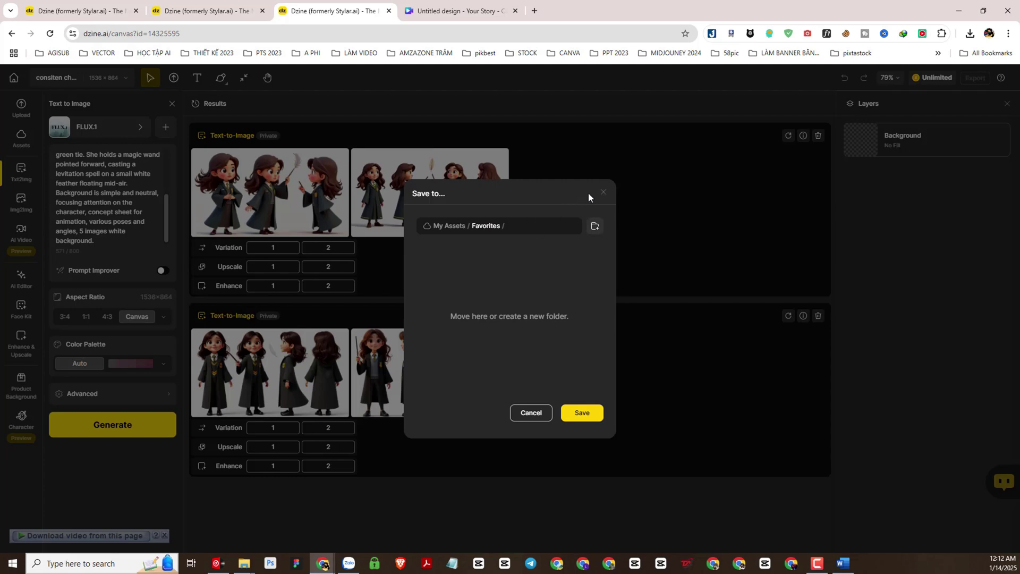
click(604, 193)
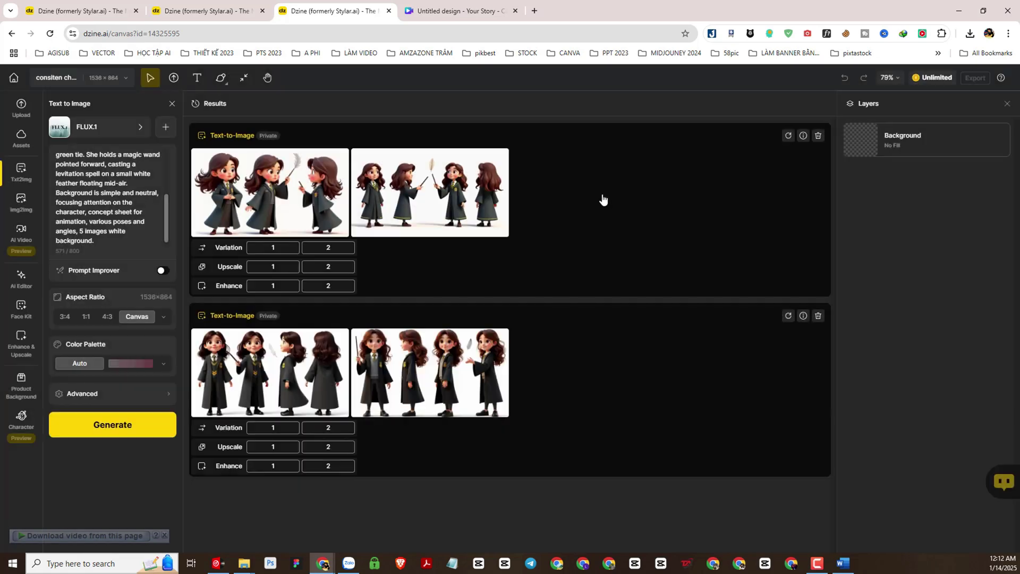
click(306, 177)
click(636, 508)
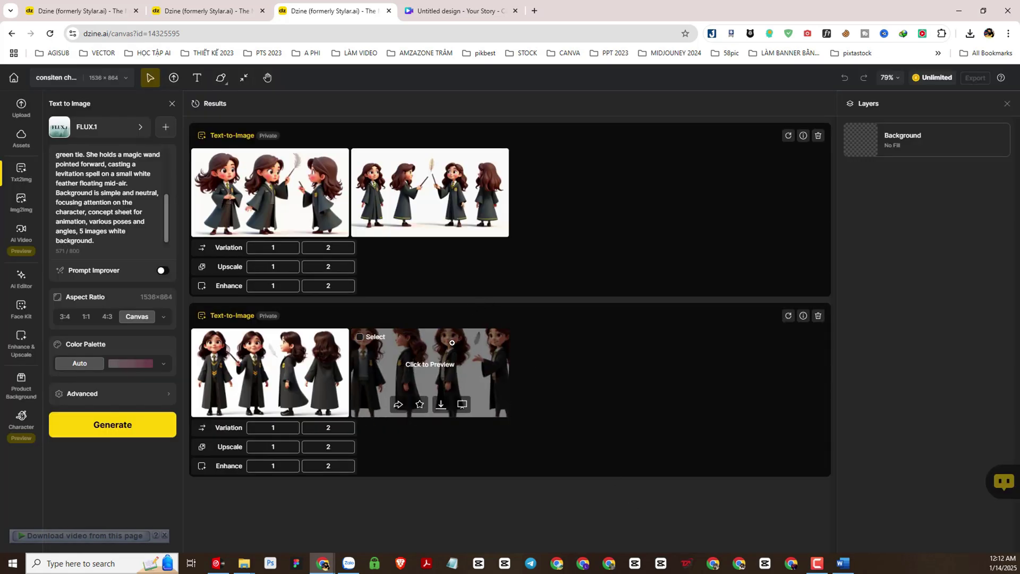
click(436, 357)
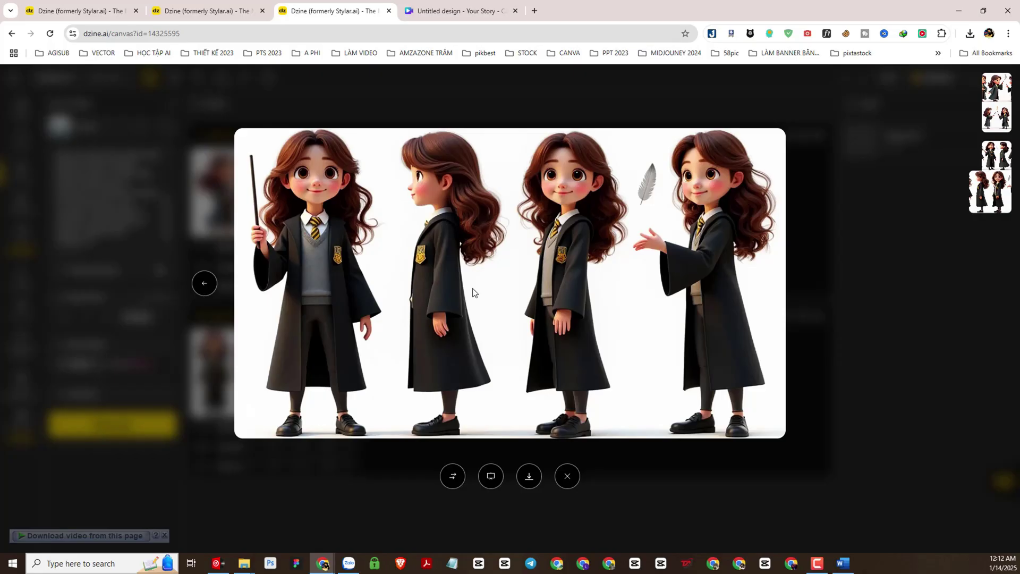
click(486, 485)
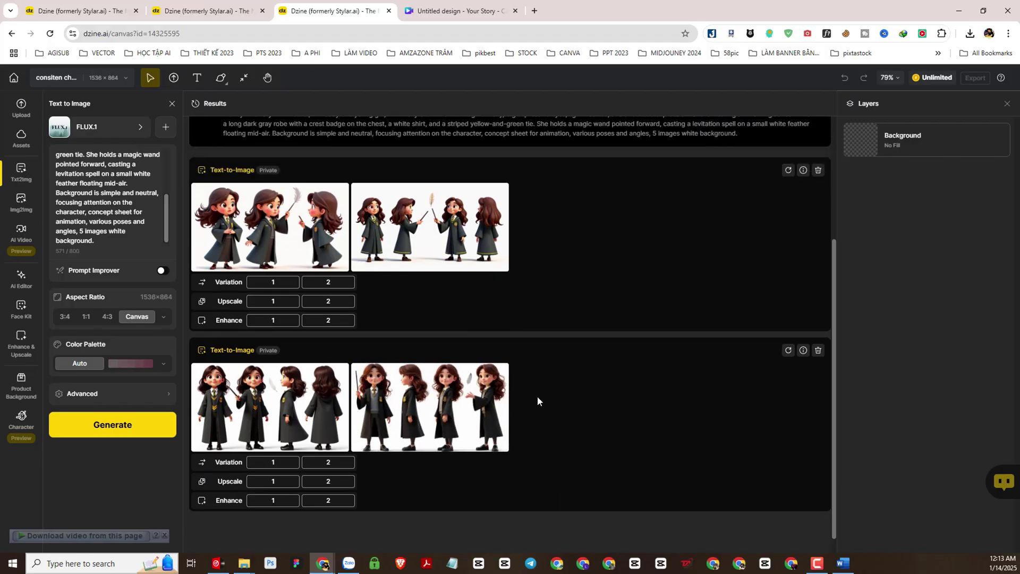
- Download the second image of the first generated set as a PNG upscaled 3x, and zoom in on the downloaded file to check it
scroll(515, 362, up, 3)
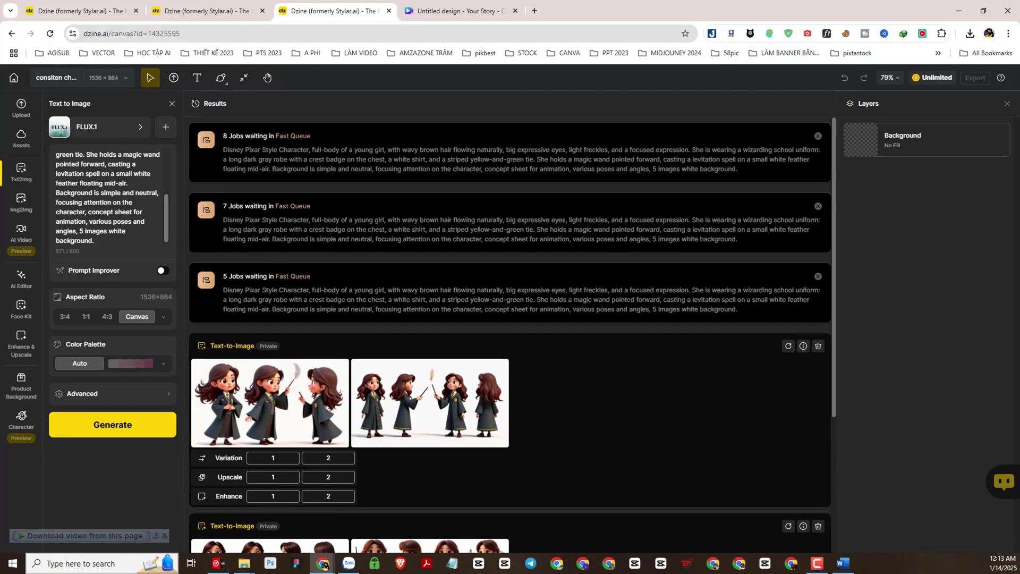
scroll(469, 392, down, 4)
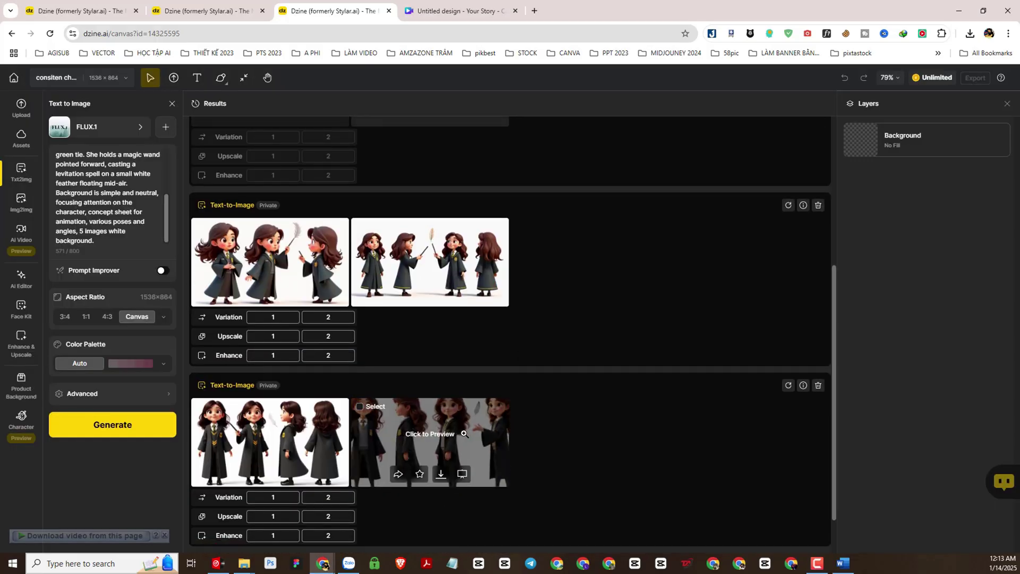
click(464, 434)
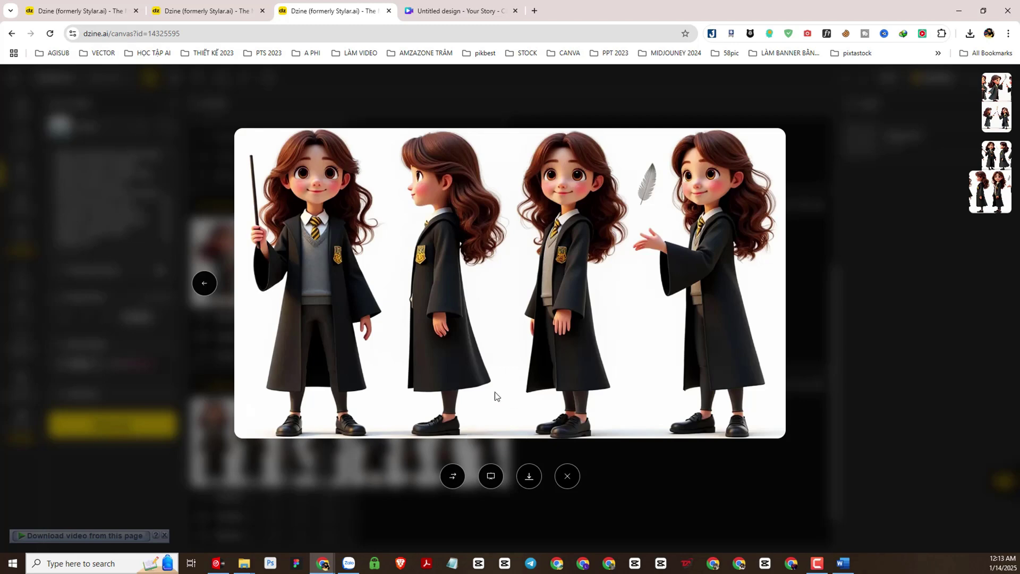
click(529, 475)
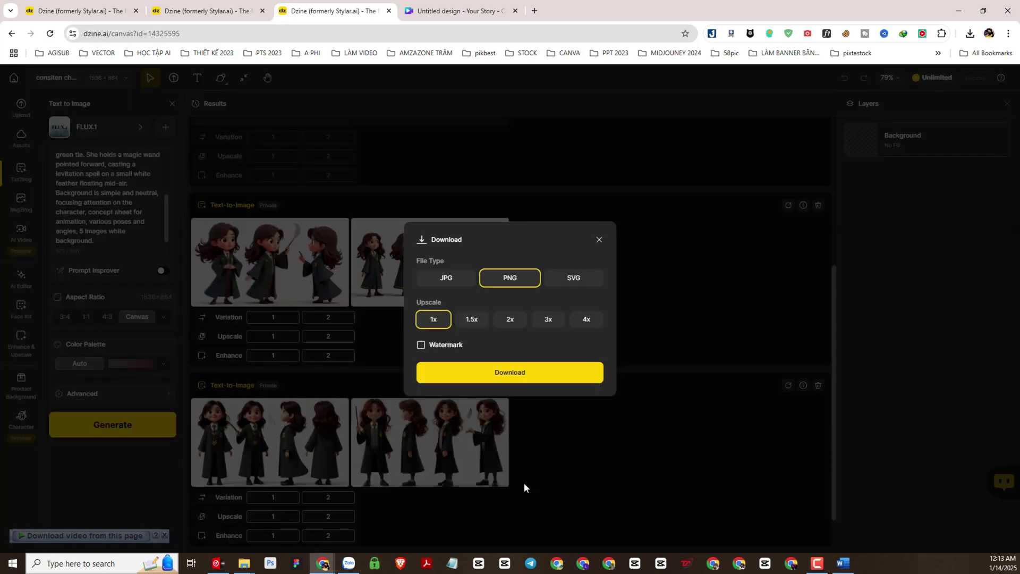
click(556, 321)
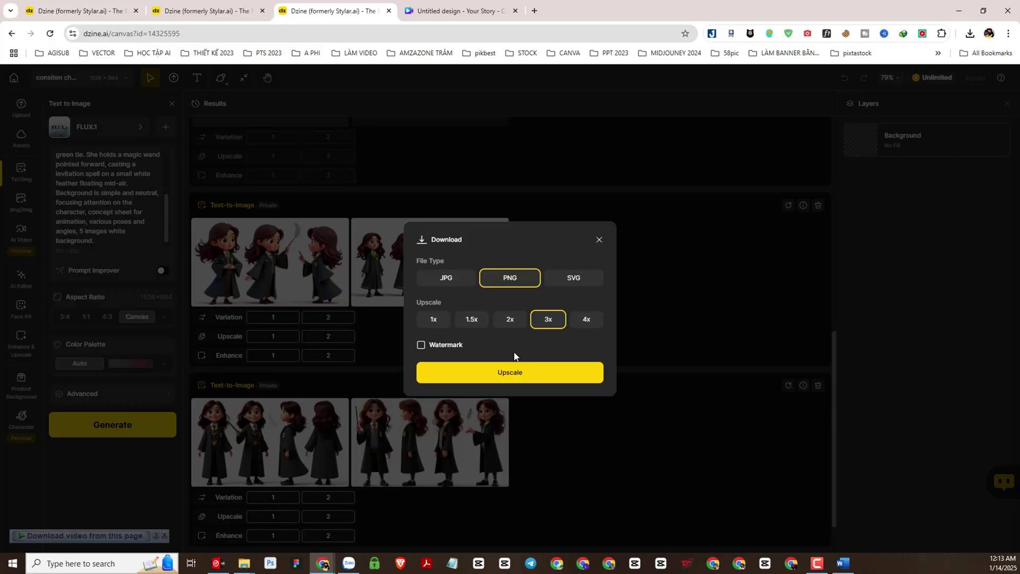
click(521, 380)
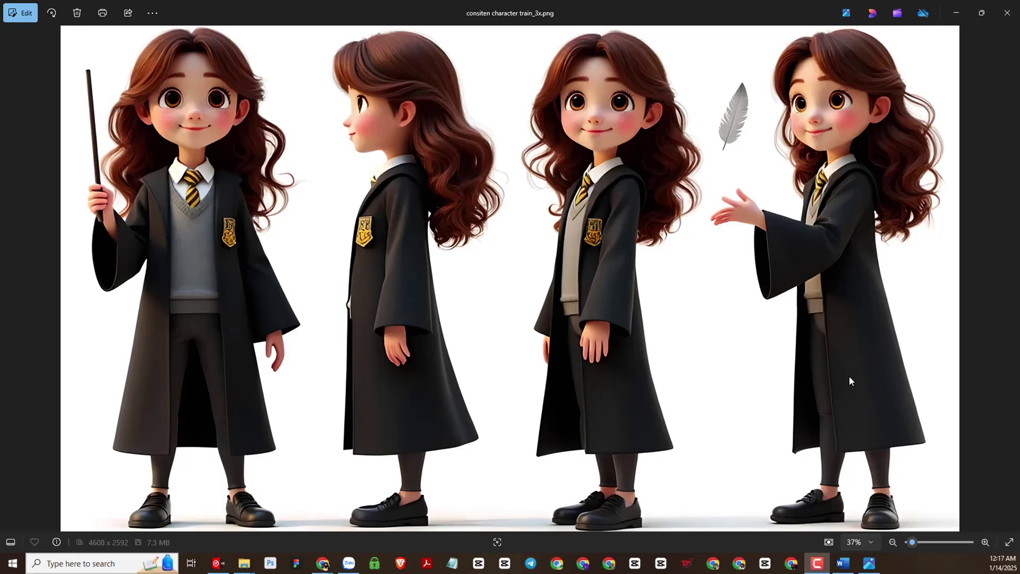
scroll(501, 312, up, 1)
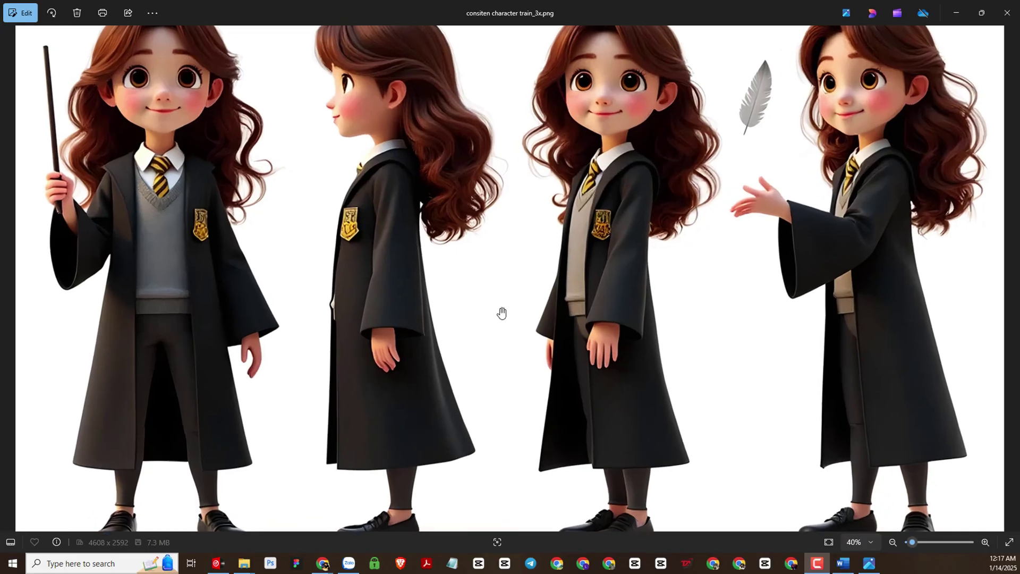
- Close the image preview and insert the upscaled character sheet from folder 17 into the blank Canva story page
scroll(500, 308, down, 1)
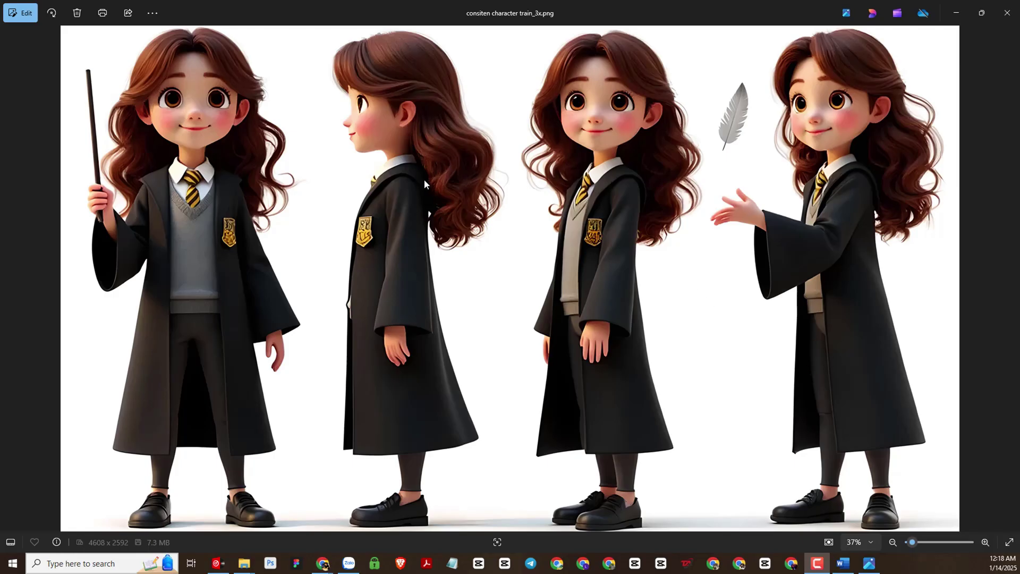
key(alt+F4)
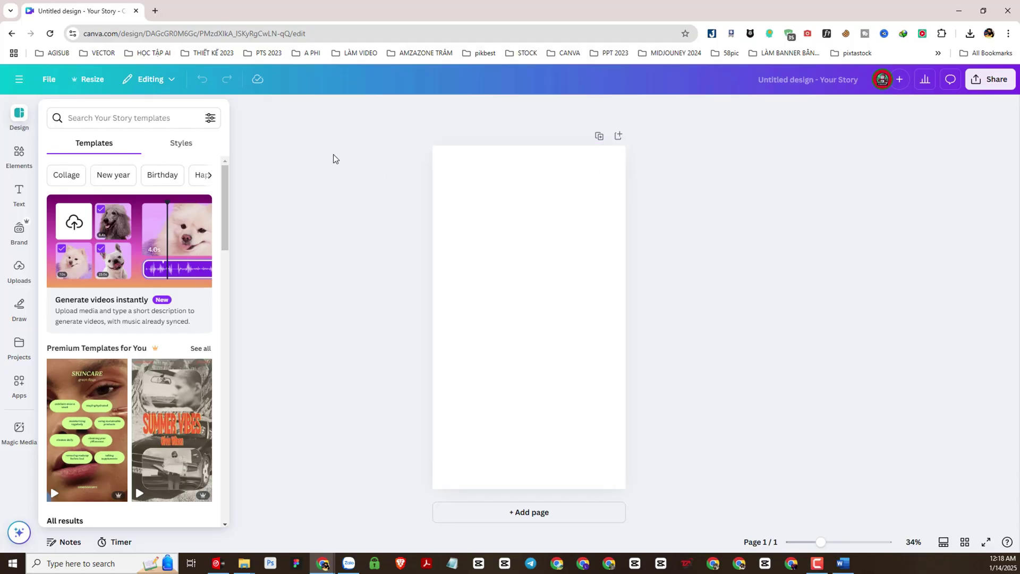
mouse_move(244, 563)
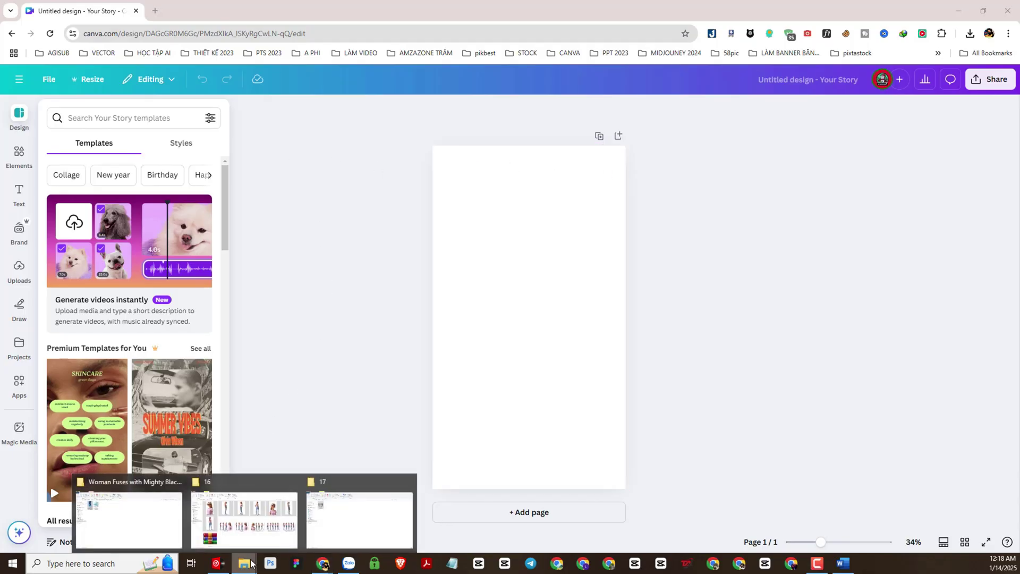
click(358, 511)
drag(162, 153, 460, 373)
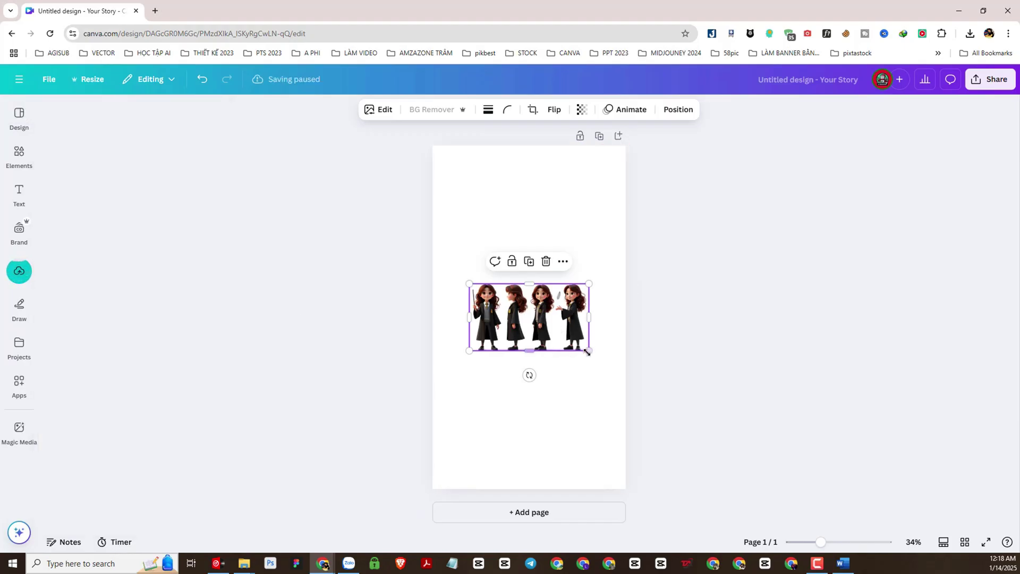
- Move the character sheet to the page's upper-left area and enlarge it until the first pose nearly fills the page
drag(589, 353, 849, 508)
drag(743, 369, 734, 284)
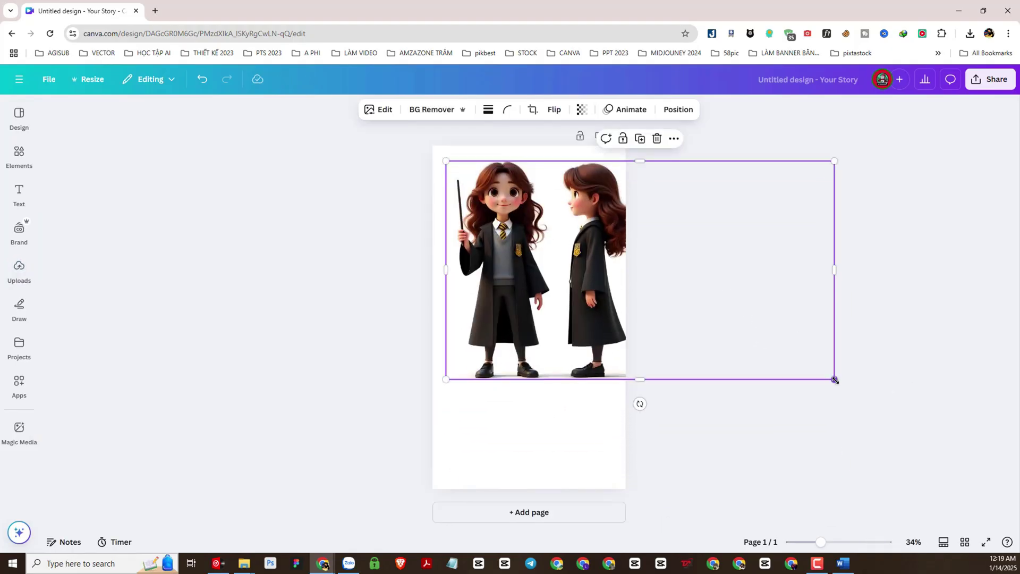
drag(835, 379, 1001, 527)
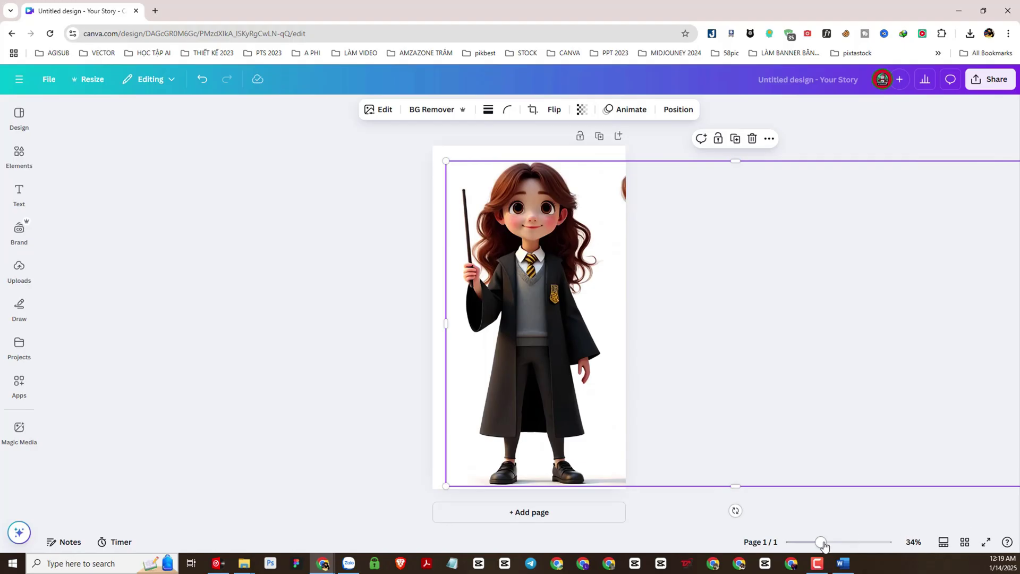
- Crop the character sheet to the front-facing pose with the wand and enlarge it slightly to fit the page
drag(822, 542, 808, 542)
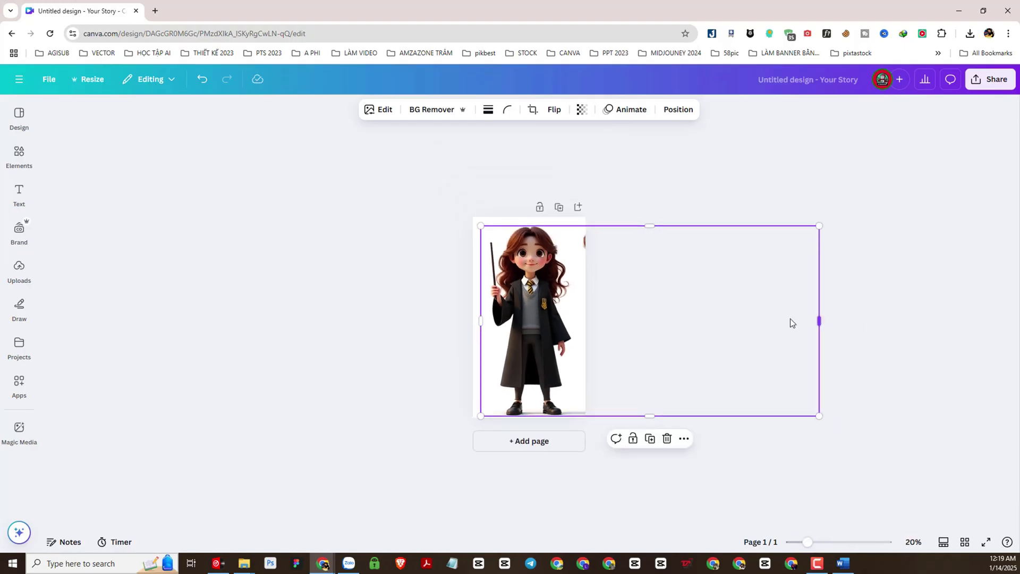
drag(819, 321, 578, 321)
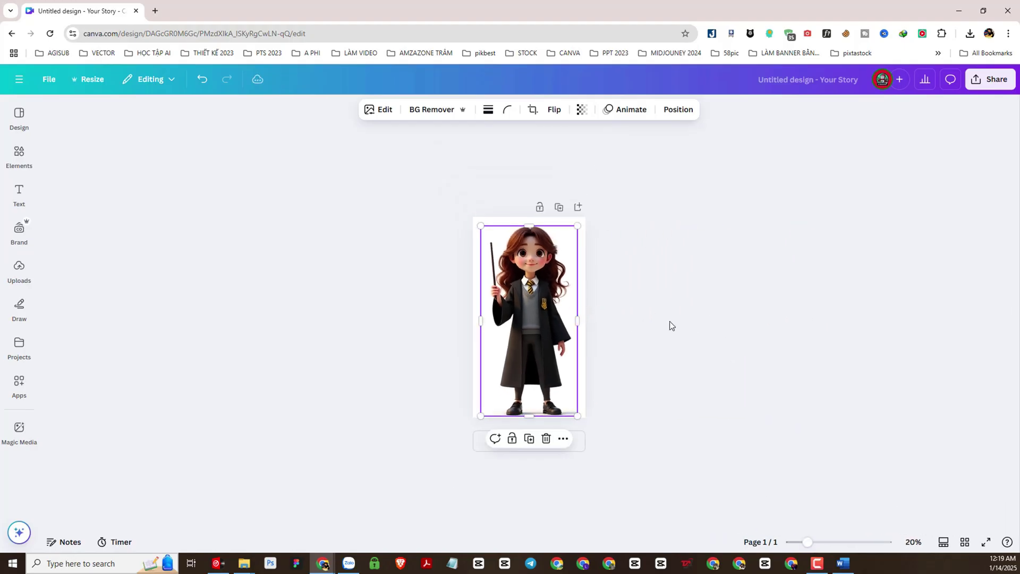
click(669, 321)
click(500, 244)
drag(481, 225, 473, 218)
click(699, 266)
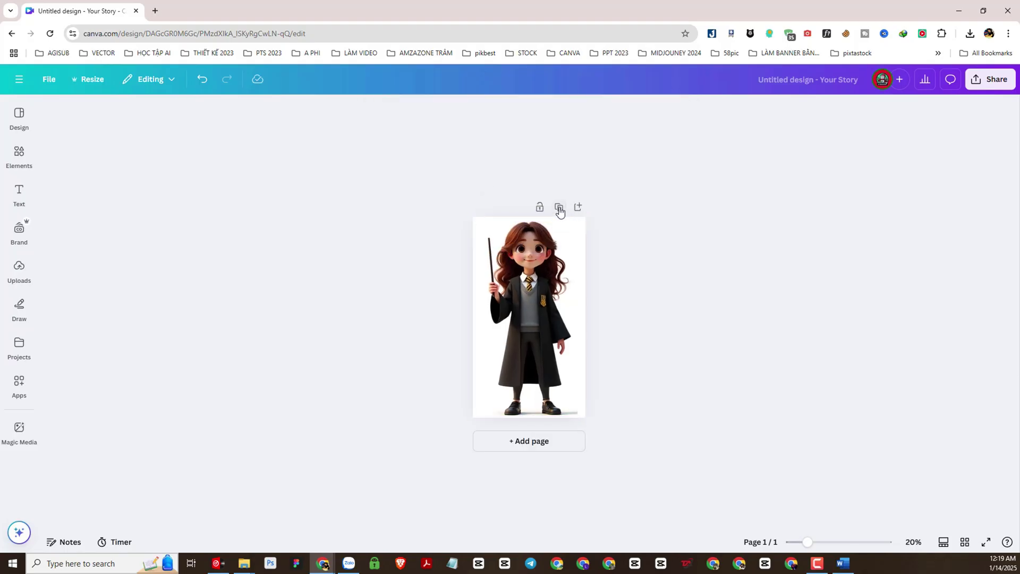
- Duplicate page 1, shift the copy's crop to the side-profile pose, and trim both sides to exclude the neighbouring figures
click(559, 207)
click(541, 345)
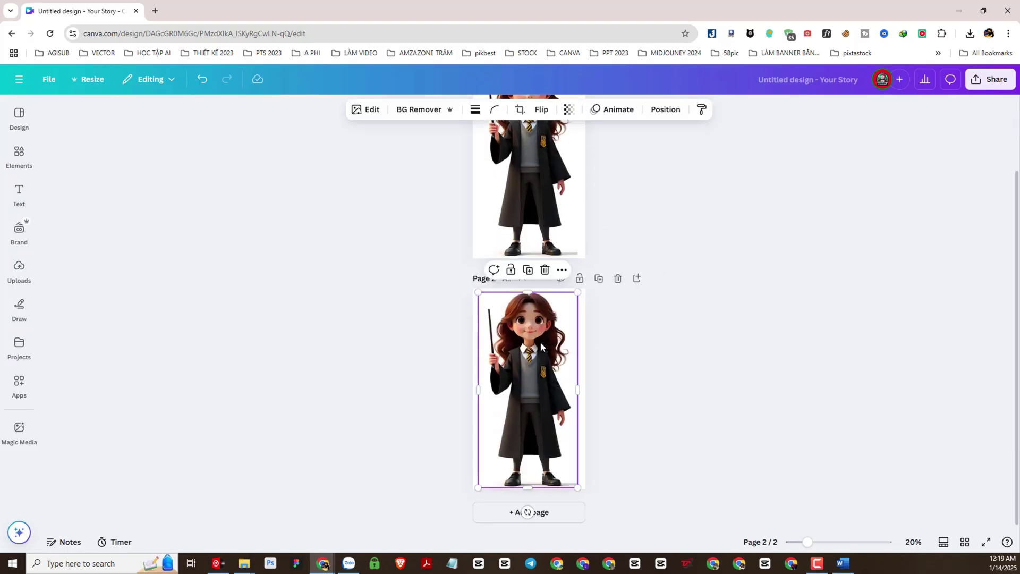
double_click(541, 345)
drag(541, 345, 467, 368)
click(613, 375)
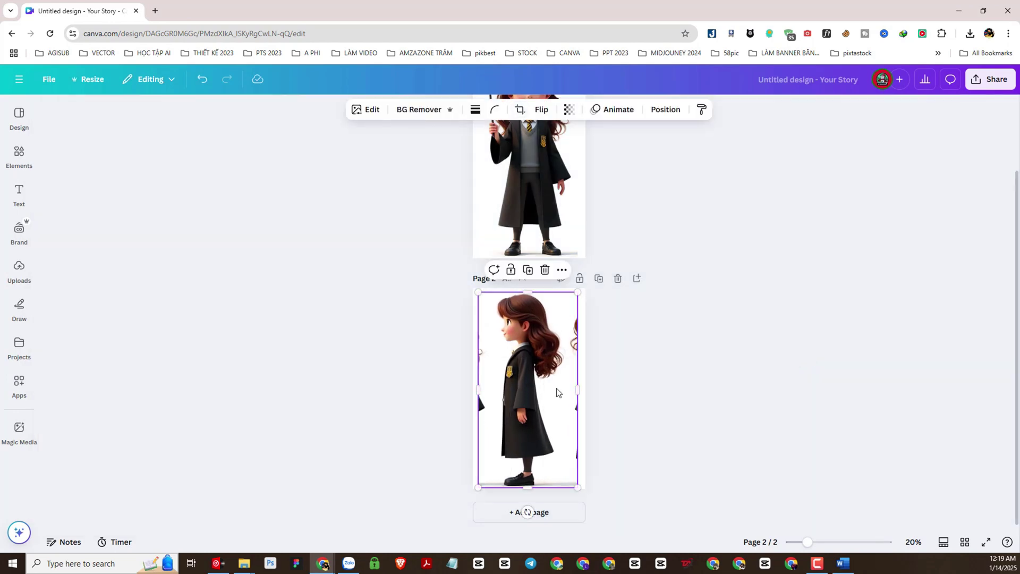
drag(578, 389, 568, 390)
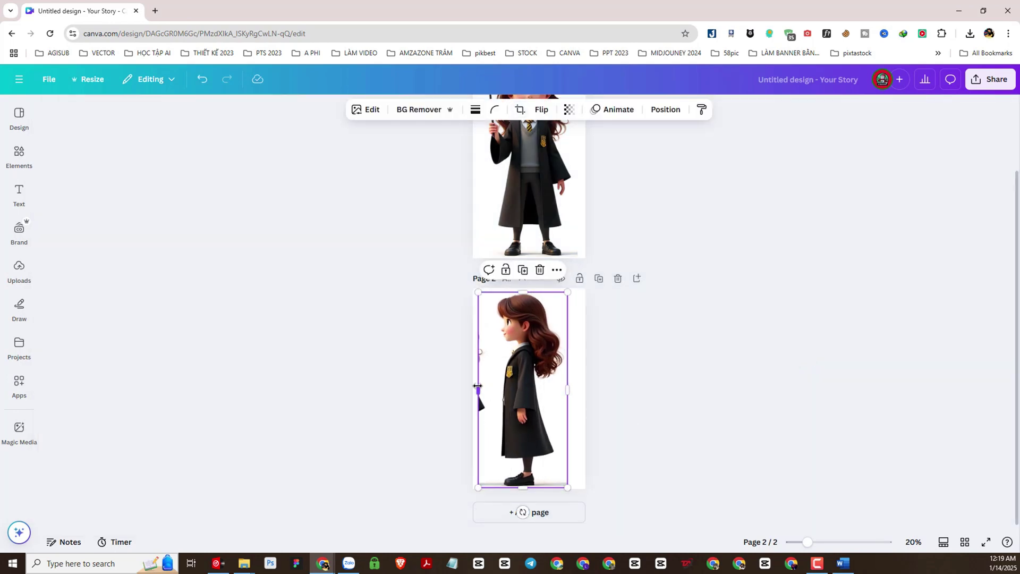
drag(478, 386, 485, 388)
click(759, 388)
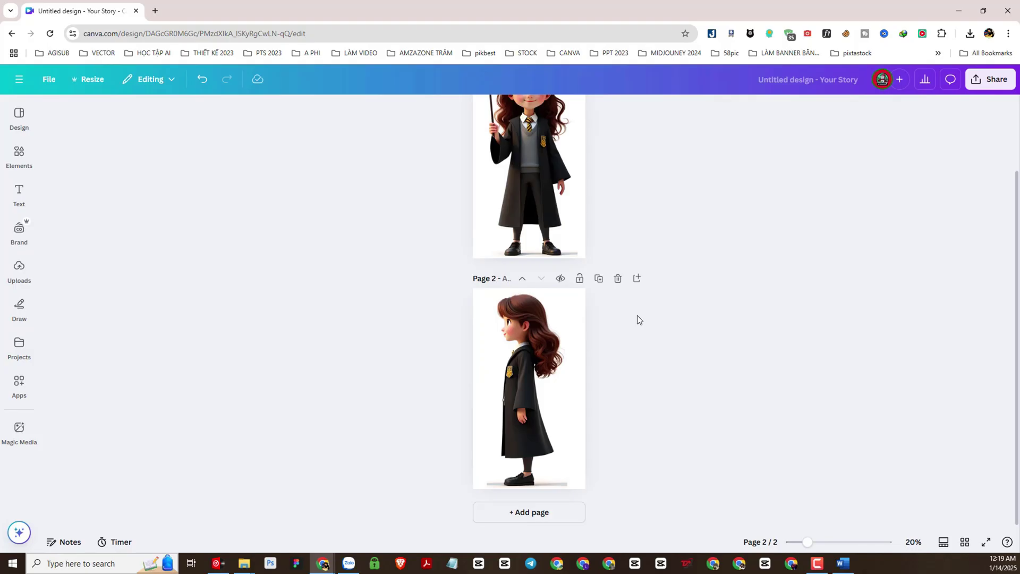
- Duplicate page 2, shift the copy's crop to the third, three-quarter pose, and adjust it within the page
click(599, 279)
click(554, 345)
double_click(552, 345)
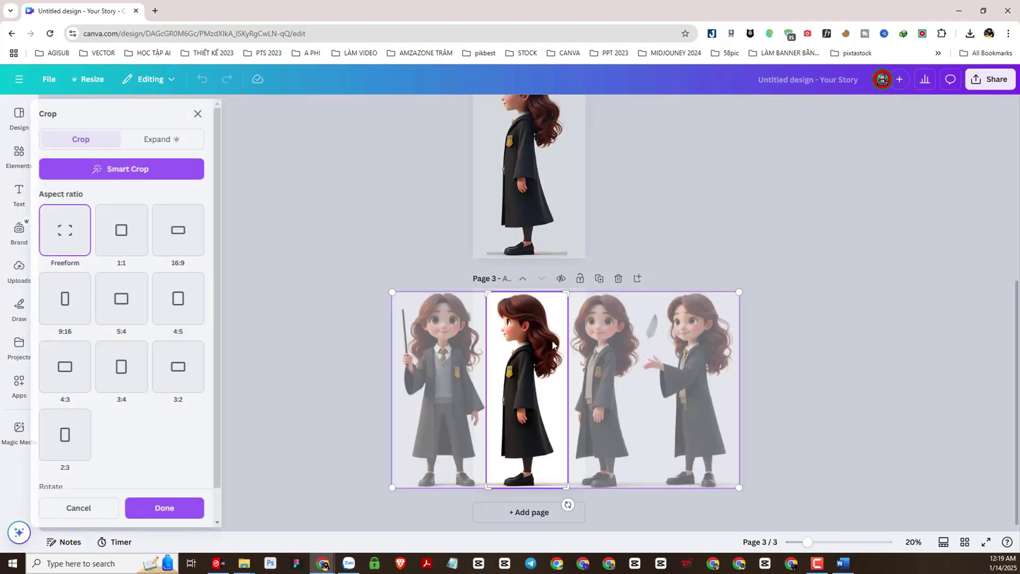
drag(553, 346, 466, 349)
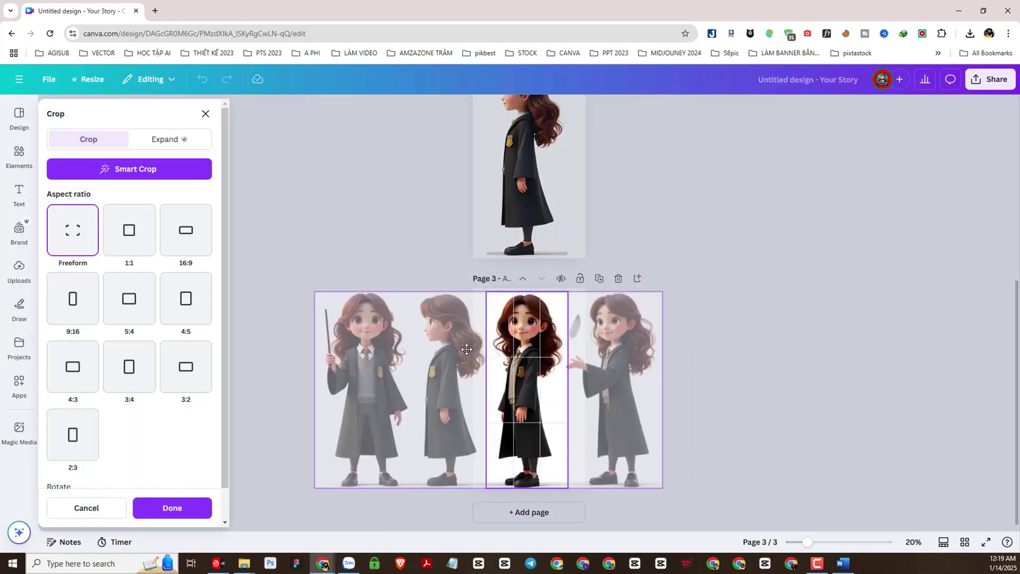
click(705, 370)
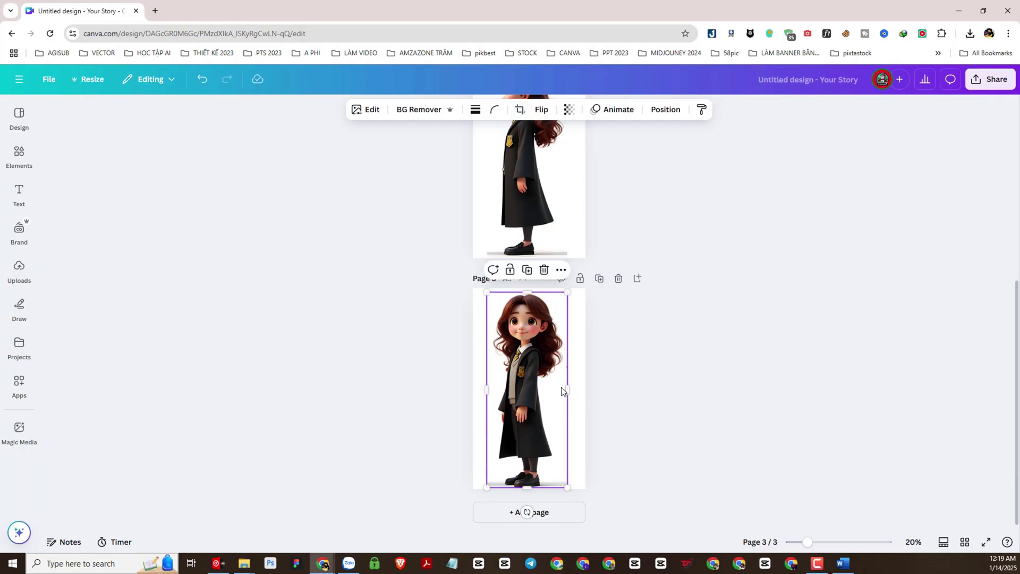
drag(537, 359, 542, 363)
click(752, 365)
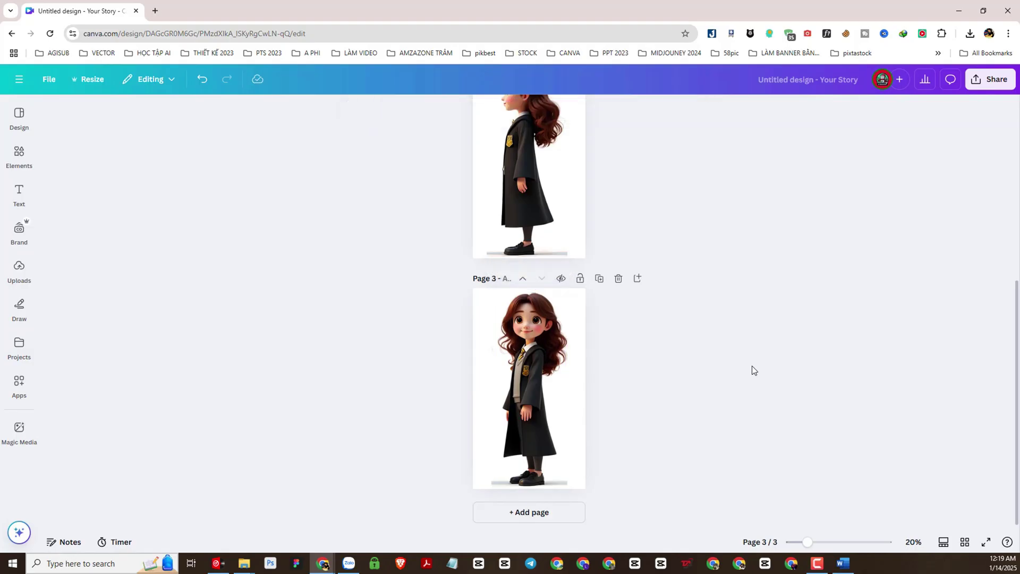
- Duplicate page 3 and shift the copy's crop to the fourth pose with the outstretched hand
scroll(751, 365, up, 3)
scroll(751, 365, up, 3)
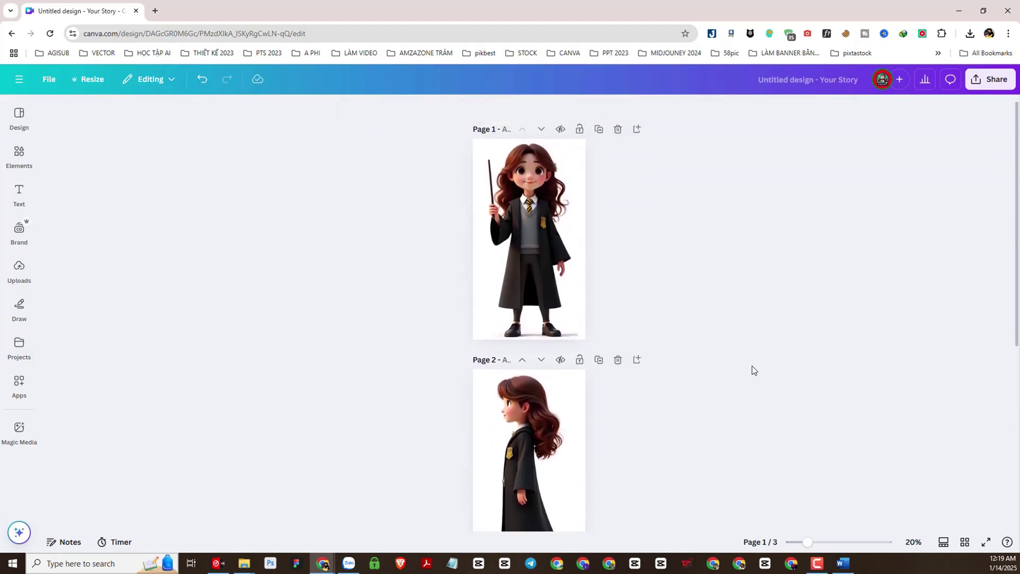
scroll(751, 366, down, 5)
click(599, 278)
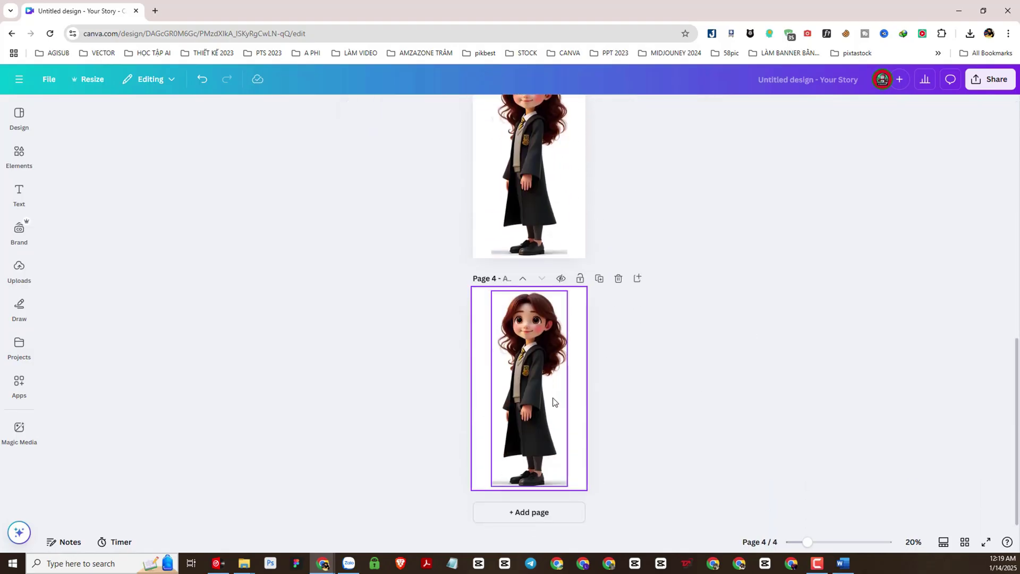
click(545, 386)
double_click(545, 386)
drag(545, 387, 453, 356)
click(668, 410)
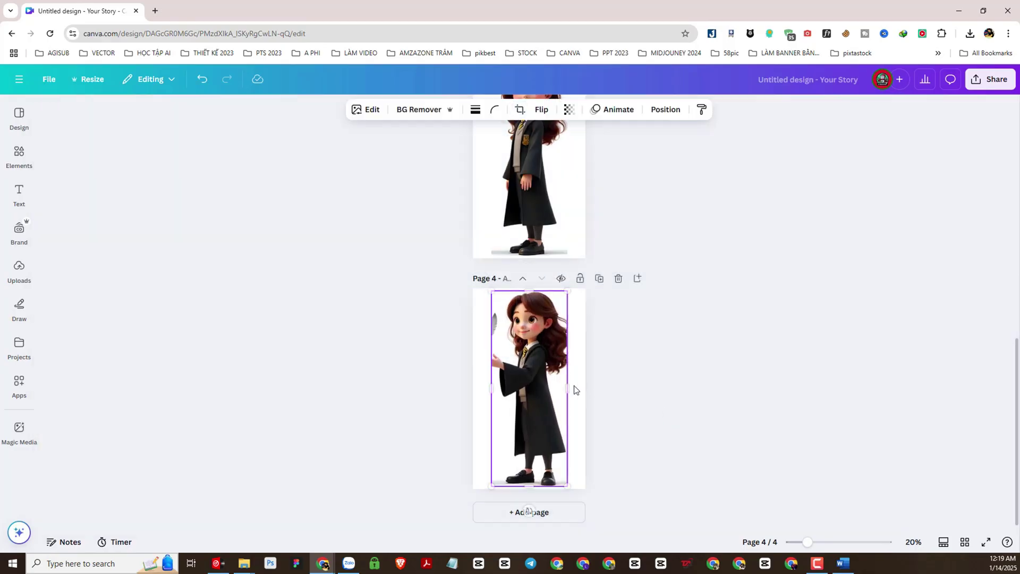
- Widen the crop on page 4 on both sides to include the full hair, outstretched hand and feather
drag(568, 380, 579, 392)
key(ctrl+z)
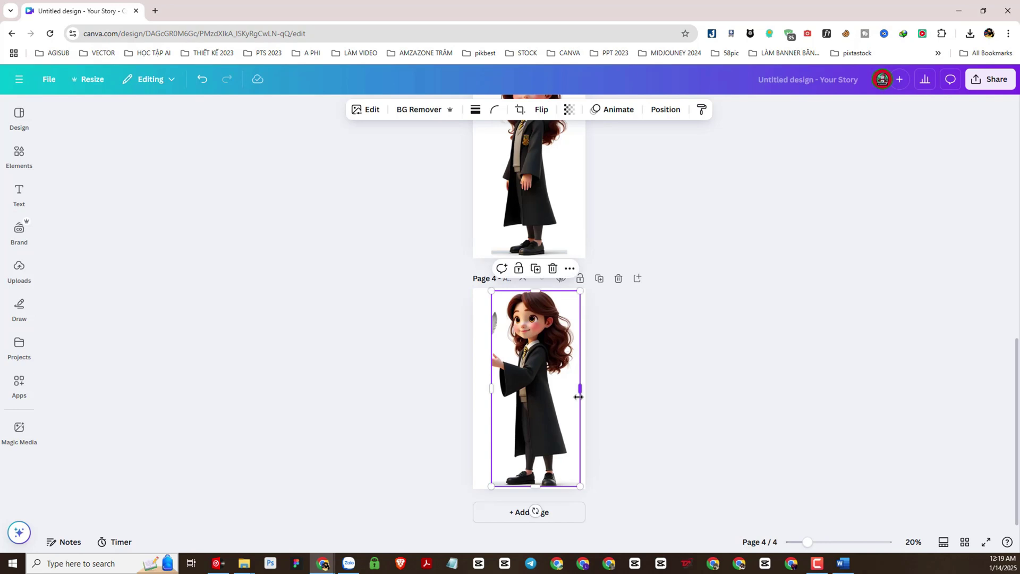
key(ctrl+z)
drag(577, 394, 577, 394)
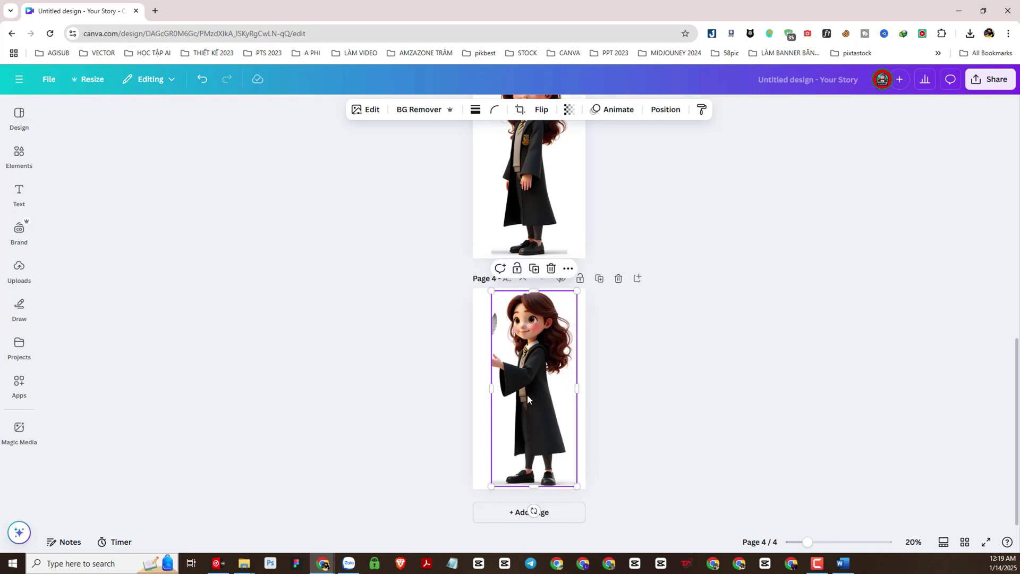
drag(491, 389, 478, 388)
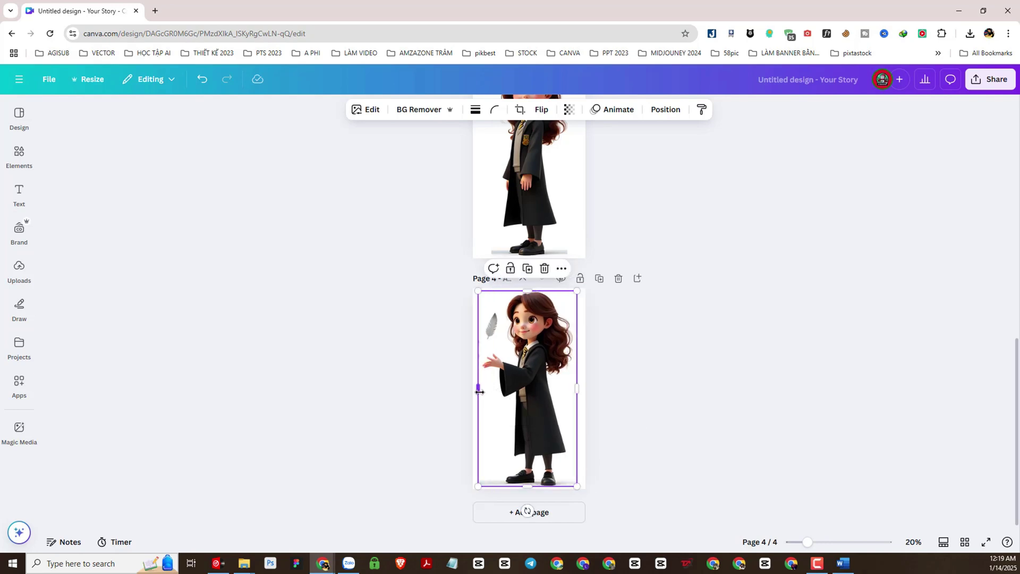
click(665, 397)
- Check the four character pages, open the design's download settings, and set the file type to JPG
scroll(664, 397, up, 6)
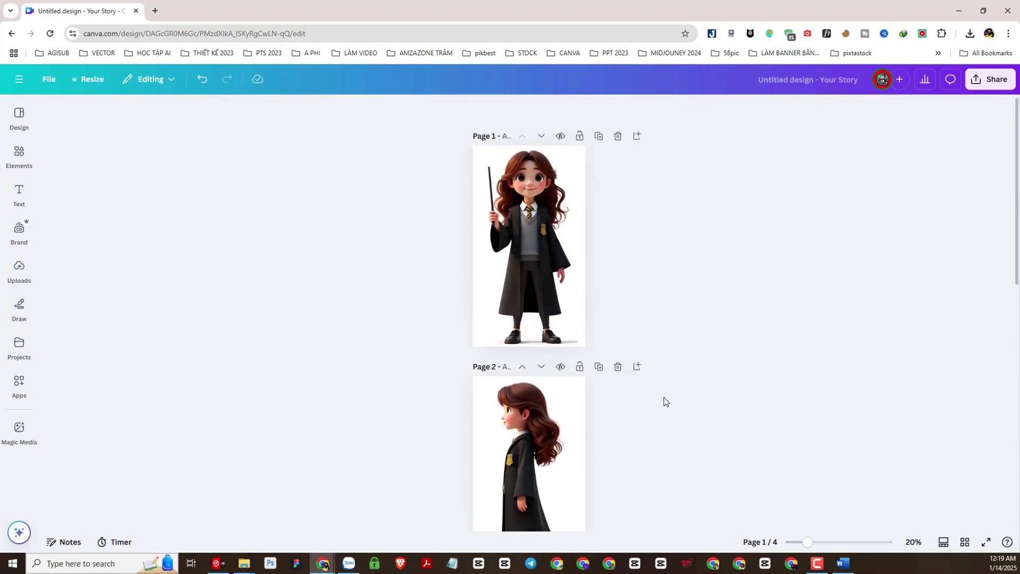
scroll(665, 397, down, 6)
scroll(664, 397, up, 3)
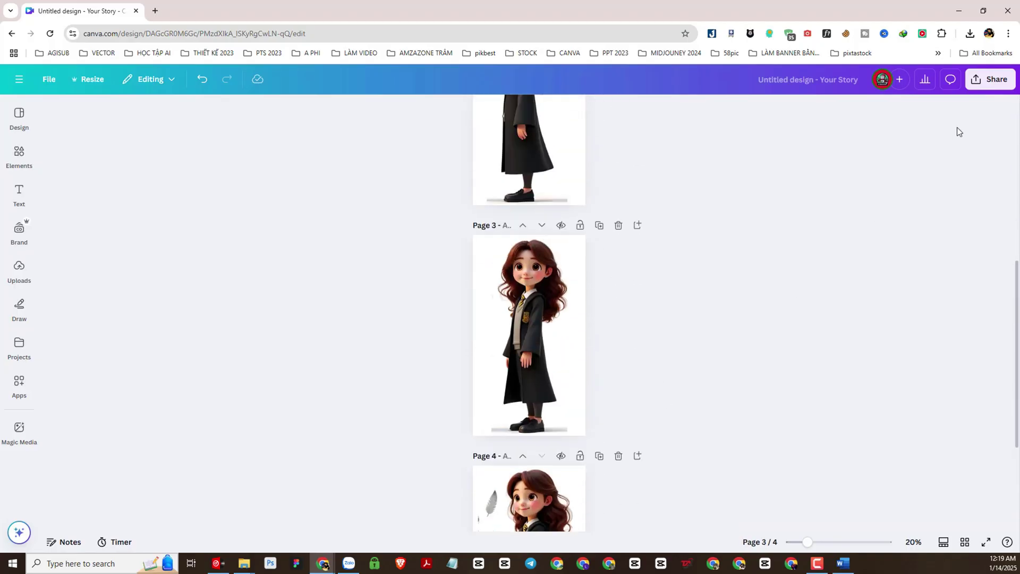
click(822, 542)
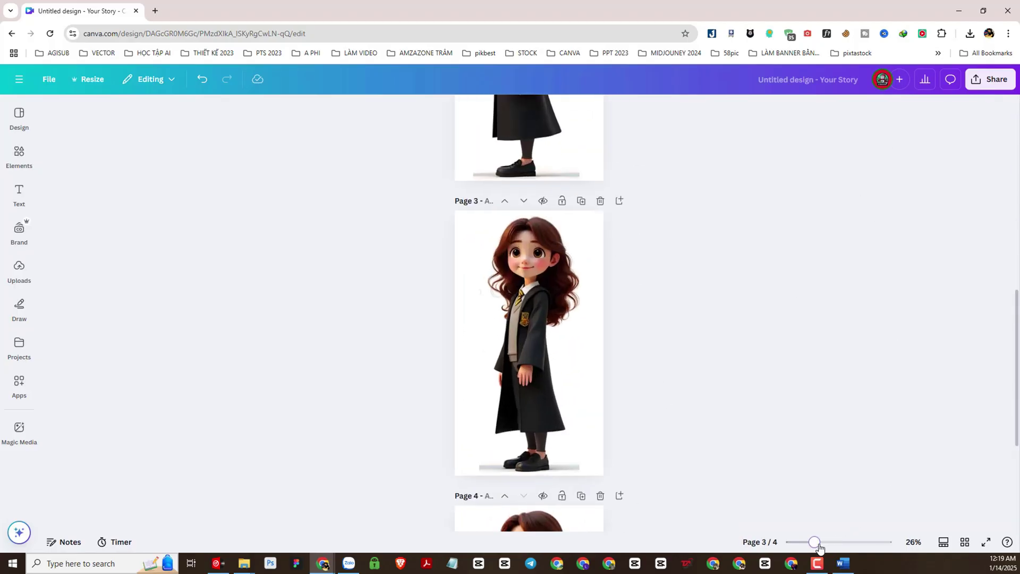
scroll(805, 452, up, 10)
scroll(802, 377, down, 15)
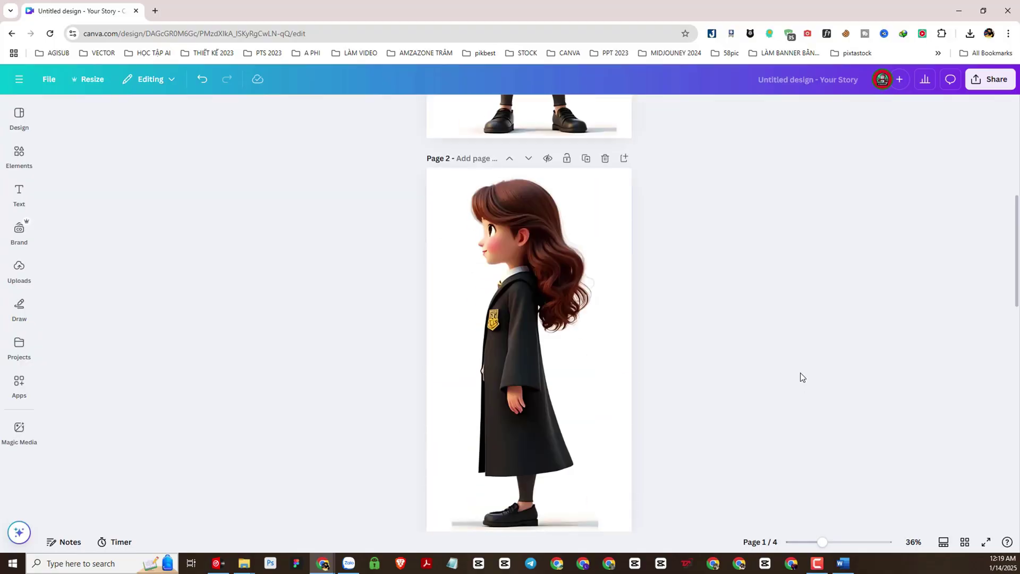
click(1006, 79)
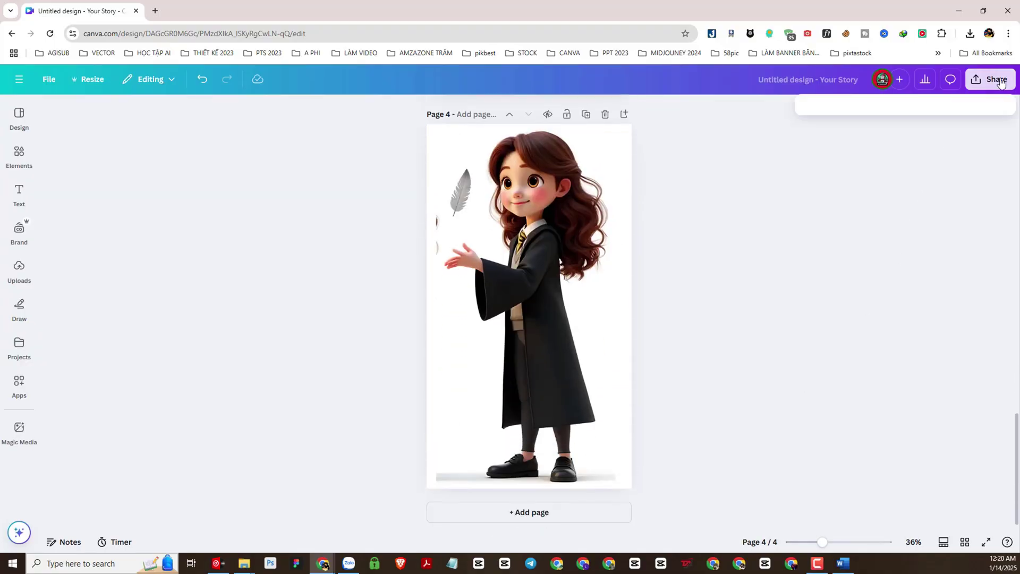
click(828, 287)
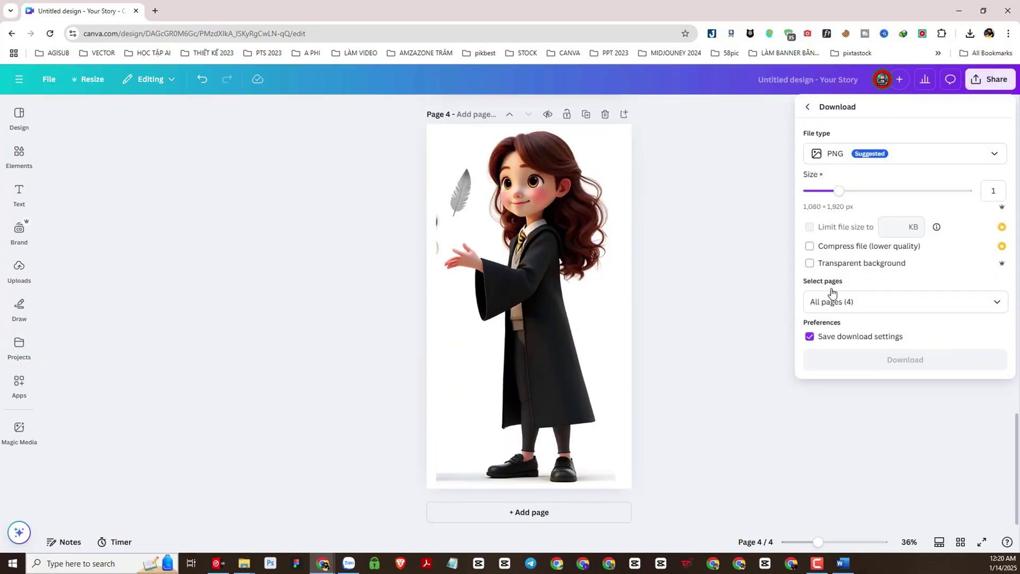
click(838, 160)
click(838, 182)
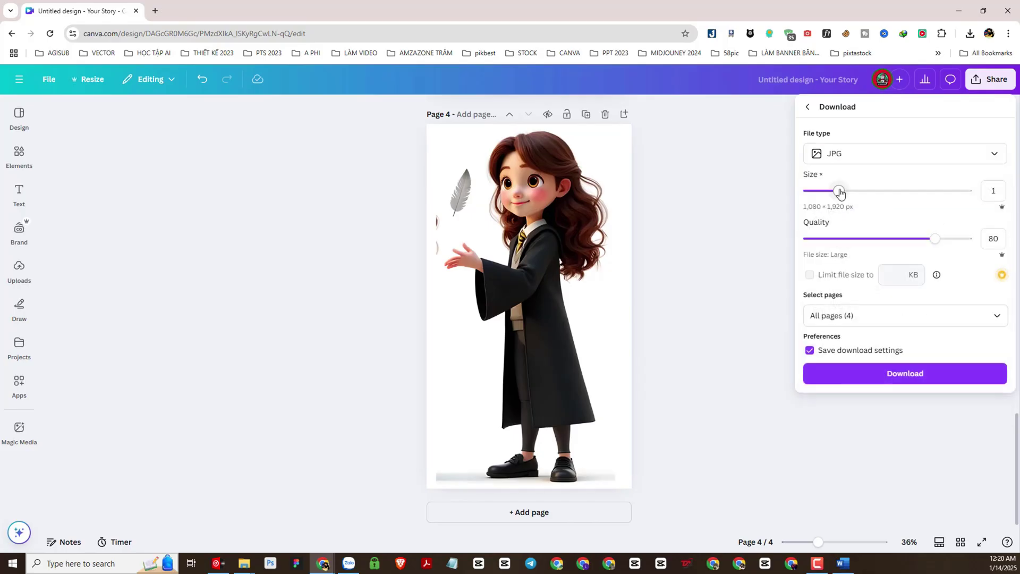
- Set the export size to 1.75 and the quality to 100, and download all four pages
drag(839, 191, 876, 190)
drag(941, 243, 968, 240)
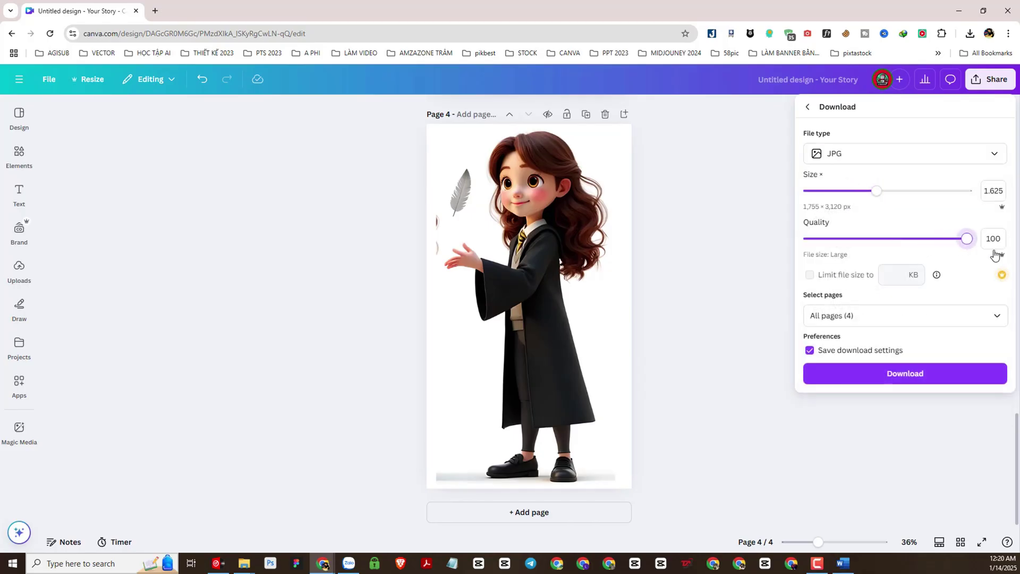
mouse_move(877, 191)
mouse_down()
mouse_move(894, 200)
mouse_move(884, 193)
mouse_up()
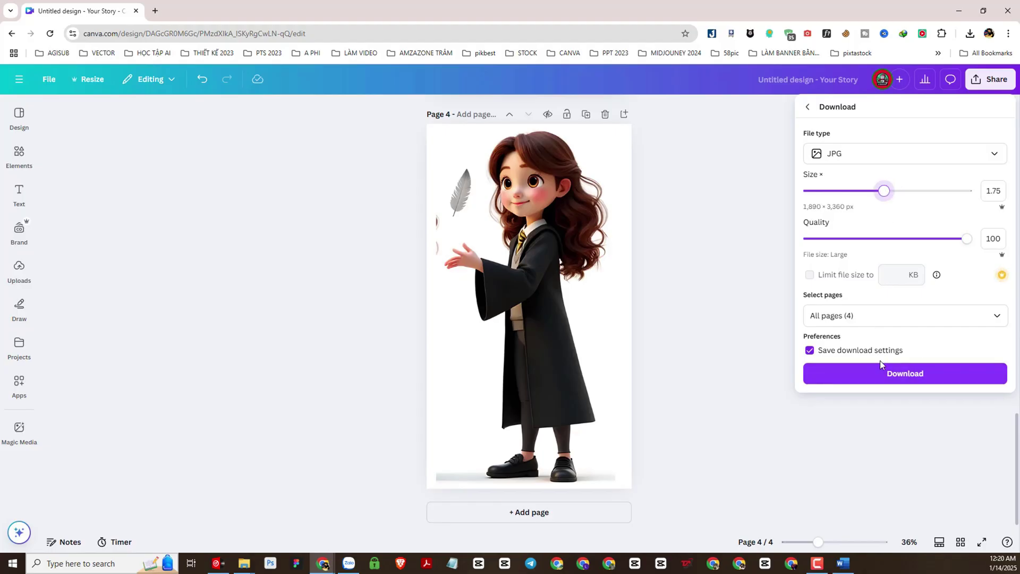
click(875, 378)
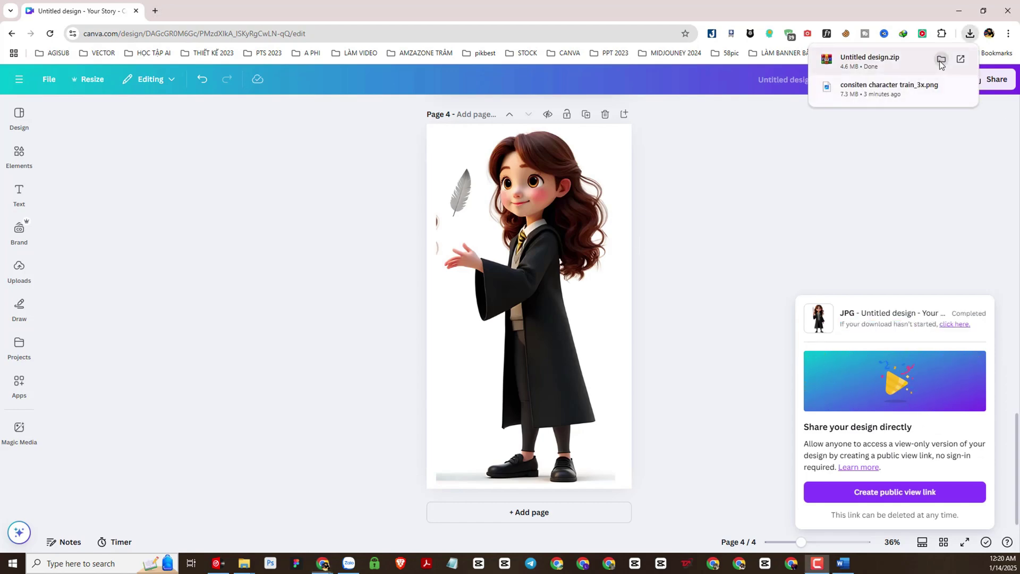
- Show the downloaded Untitled design archive in its folder and extract its contents there
click(939, 59)
right_click(207, 125)
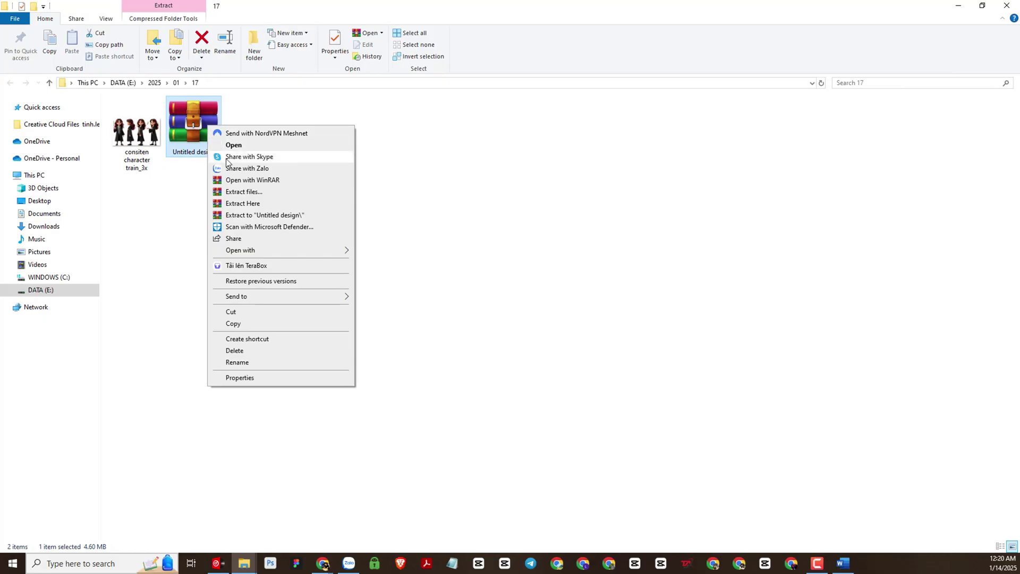
click(247, 205)
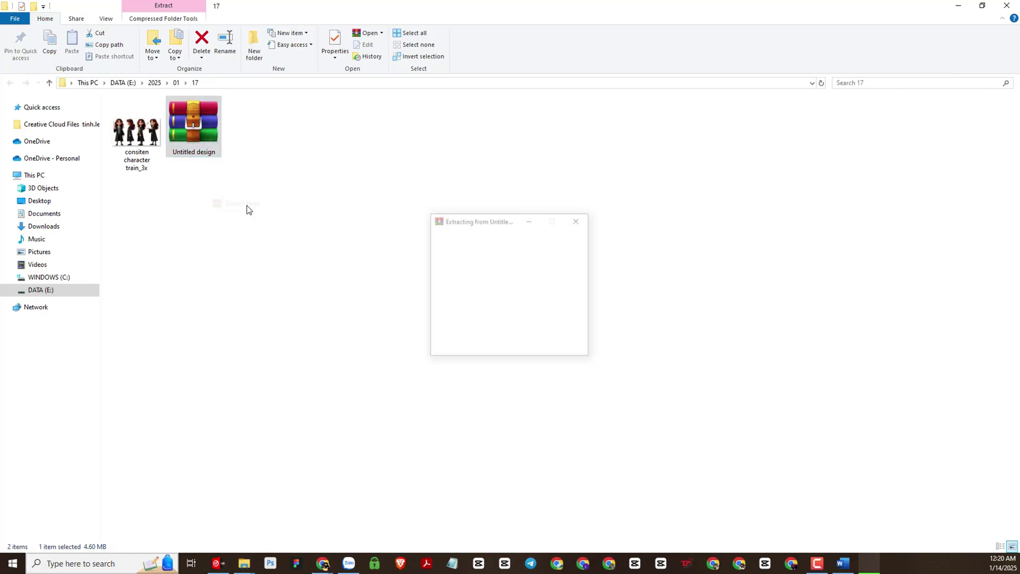
- Enlarge the file thumbnails in folder 17 to view the four extracted character images
right_click(356, 216)
mouse_move(379, 224)
click(565, 223)
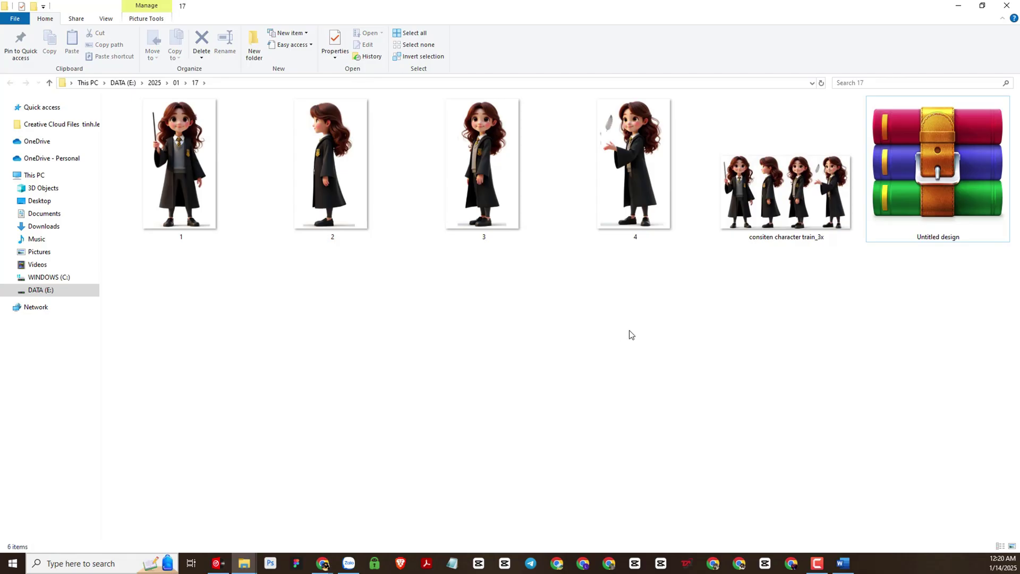
- Switch to the Dzine project in the browser and start a new consistent character named Hermione
click(324, 565)
click(335, 524)
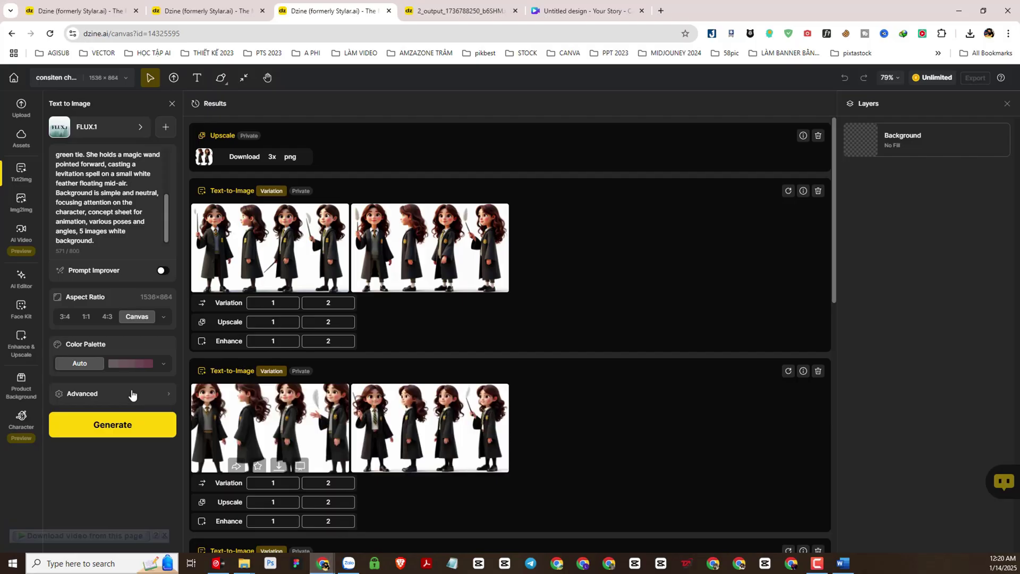
click(19, 427)
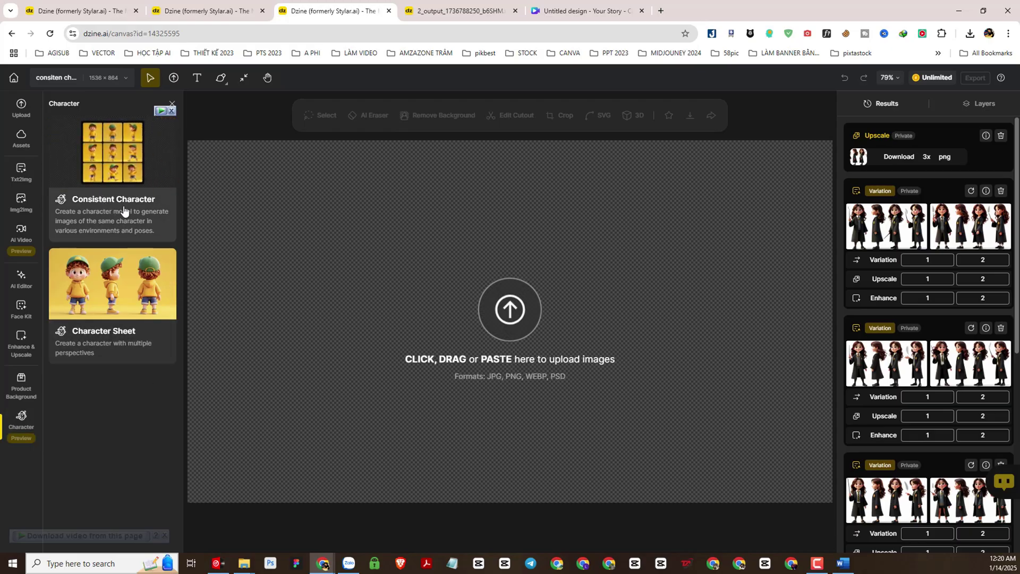
click(114, 194)
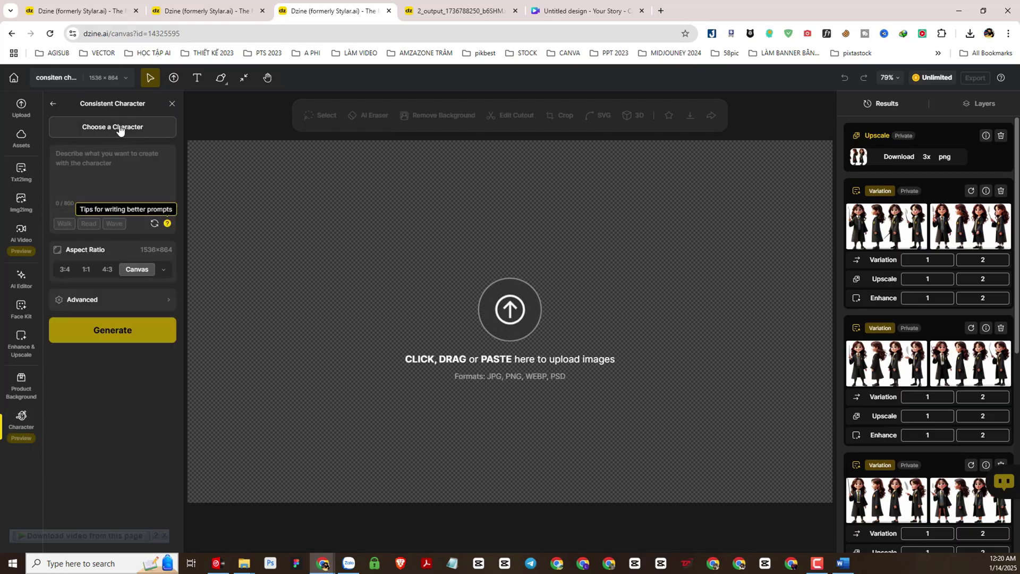
click(105, 133)
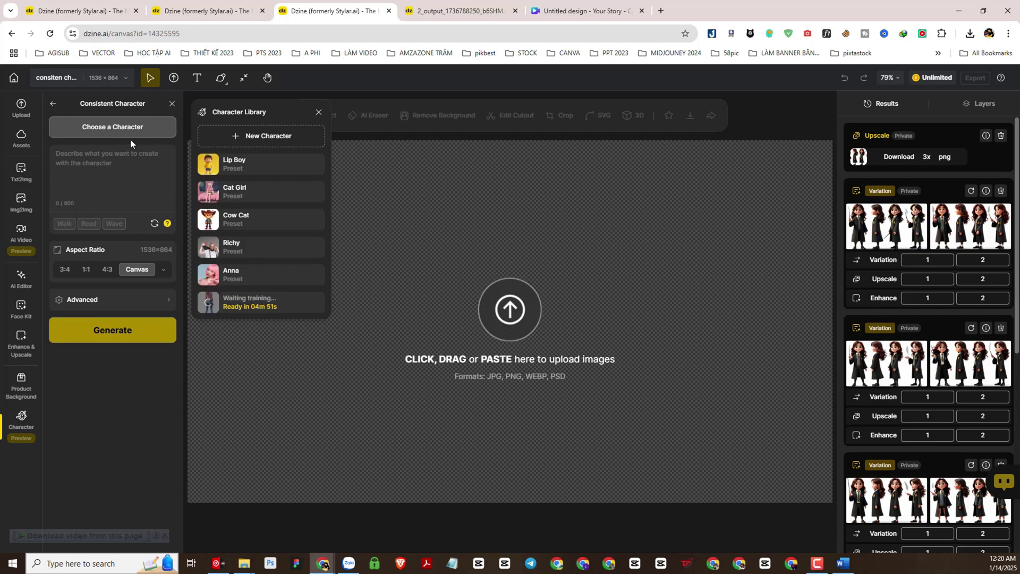
click(276, 138)
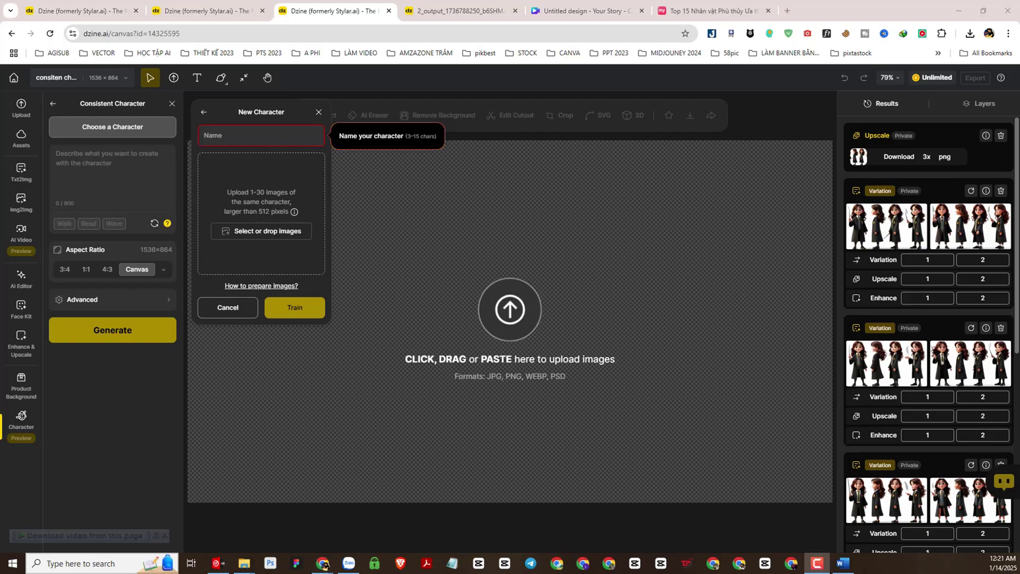
click(265, 141)
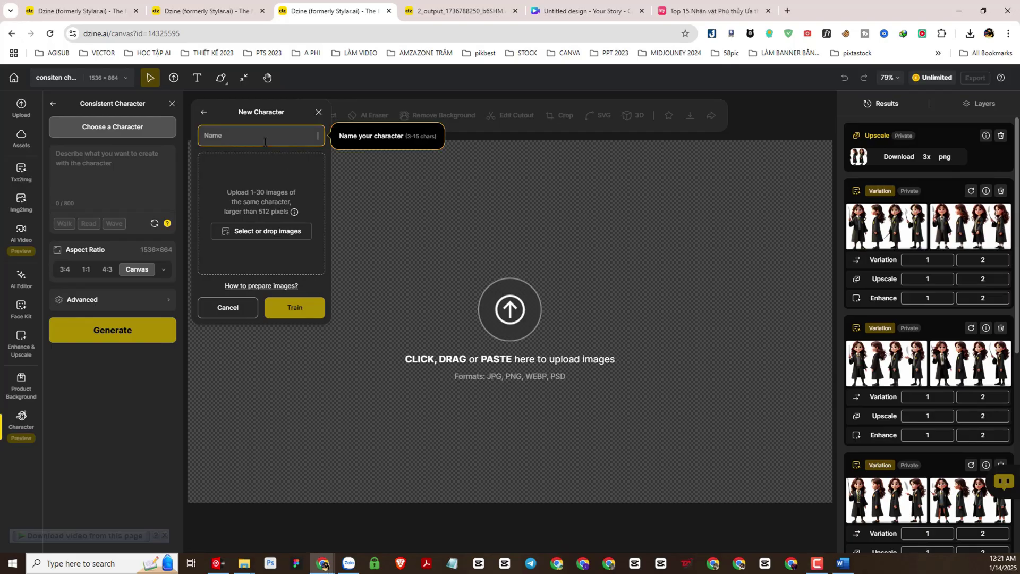
text(Hermione)
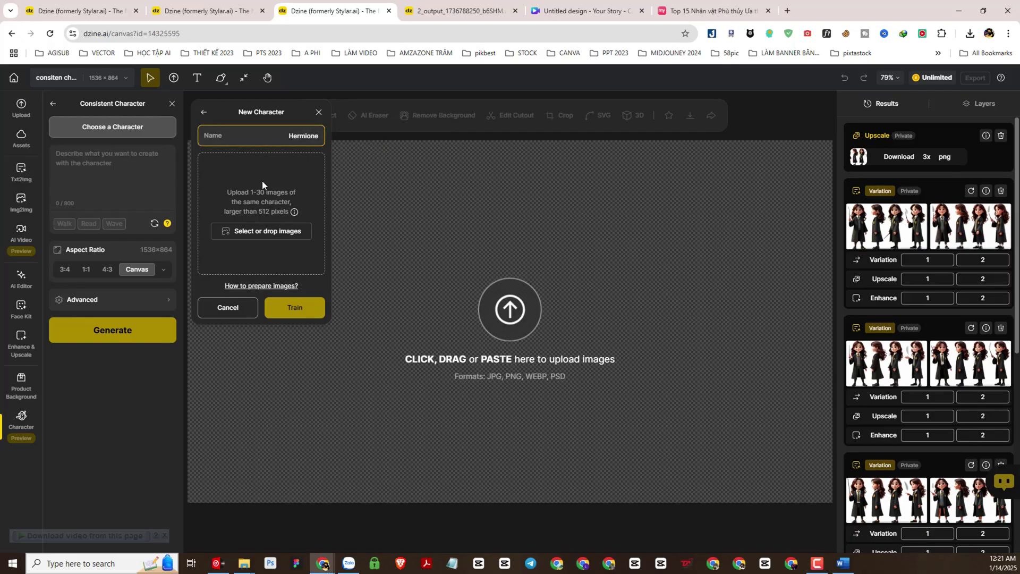
- Add images 1 to 4 from folder 17 as the new character's training images
mouse_move(244, 563)
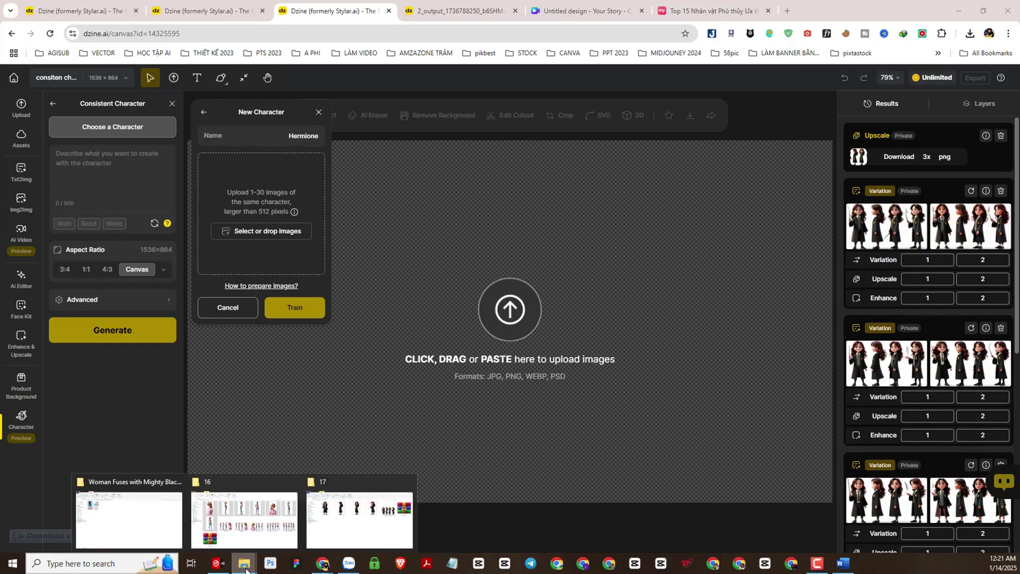
click(334, 534)
drag(620, 256, 216, 170)
drag(615, 200, 265, 240)
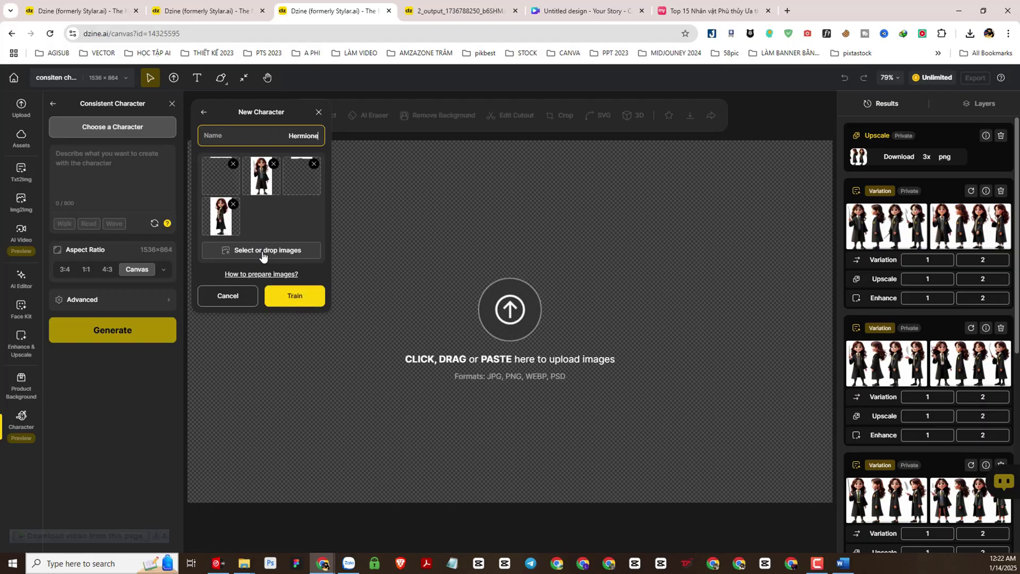
- Submit the Hermione character for training, dismiss the notice and submit it again
click(292, 306)
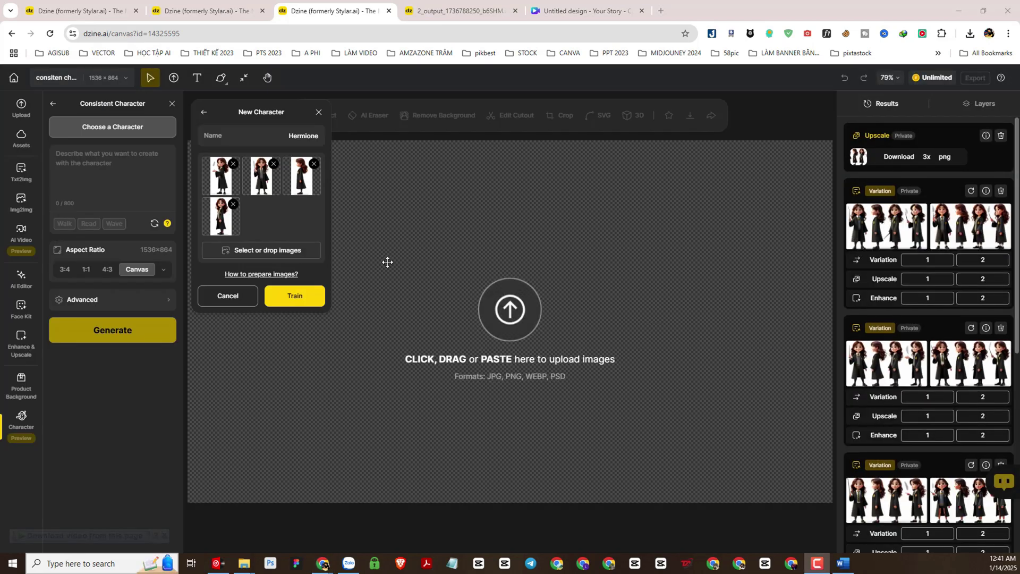
click(295, 300)
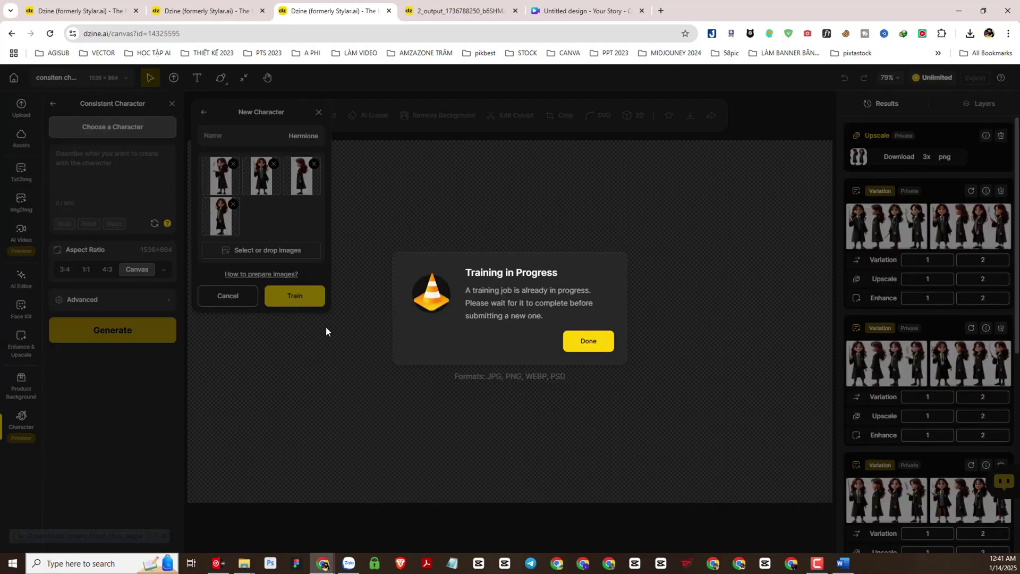
click(588, 343)
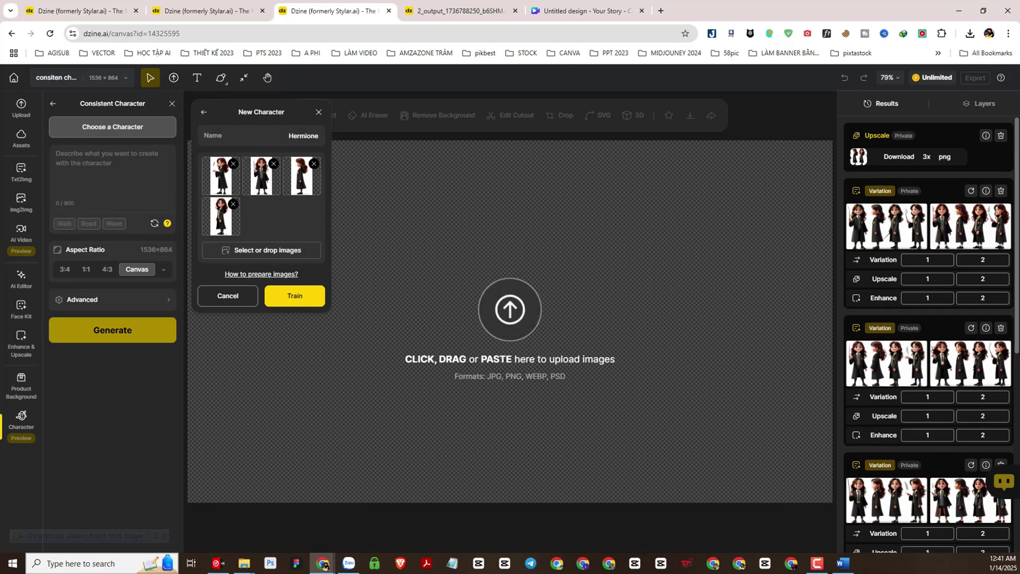
click(296, 297)
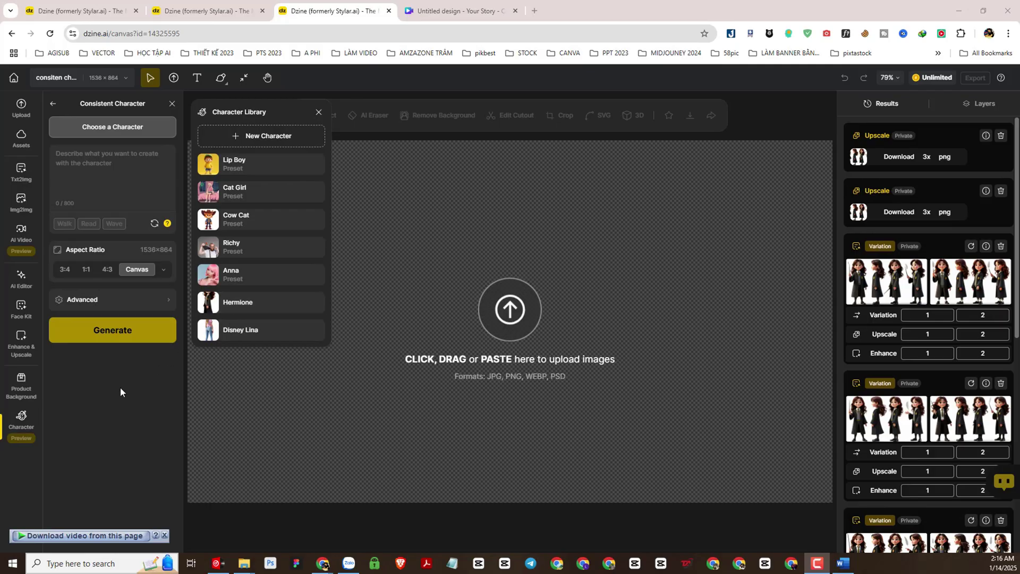
- Choose the trained Hermione character from the Character Library and review its default prompt
click(113, 131)
click(113, 132)
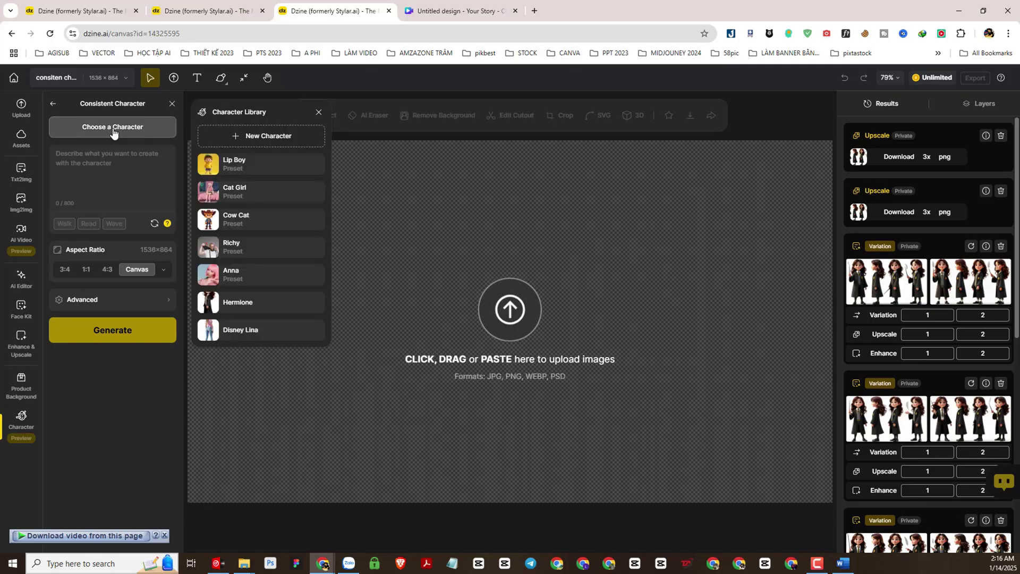
click(239, 302)
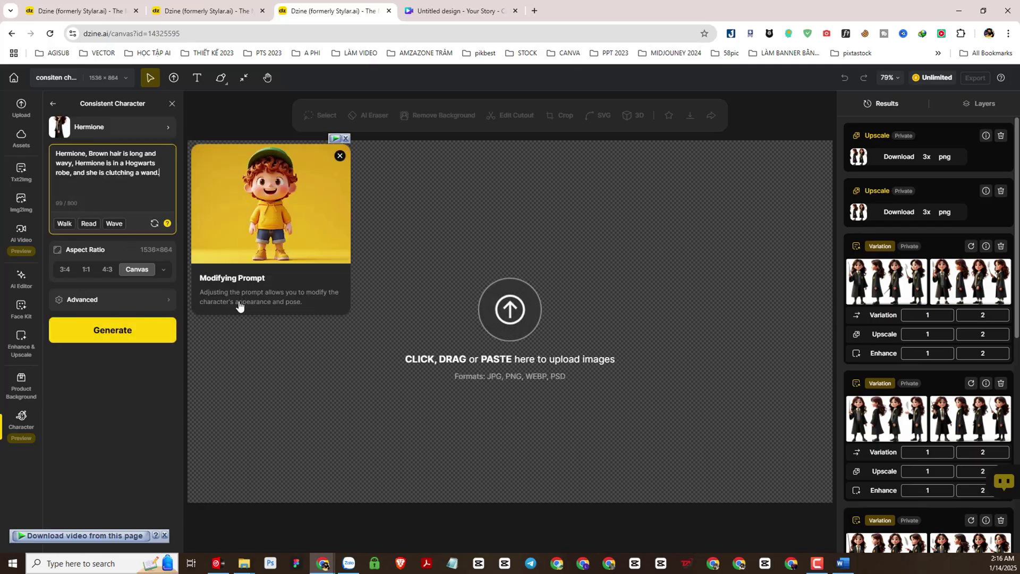
drag(159, 173, 64, 163)
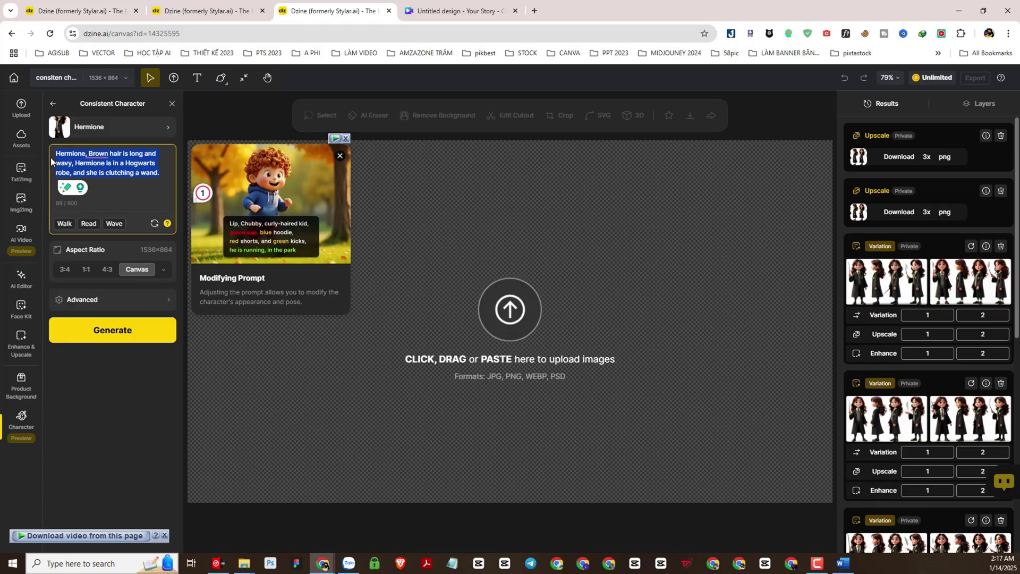
click(167, 178)
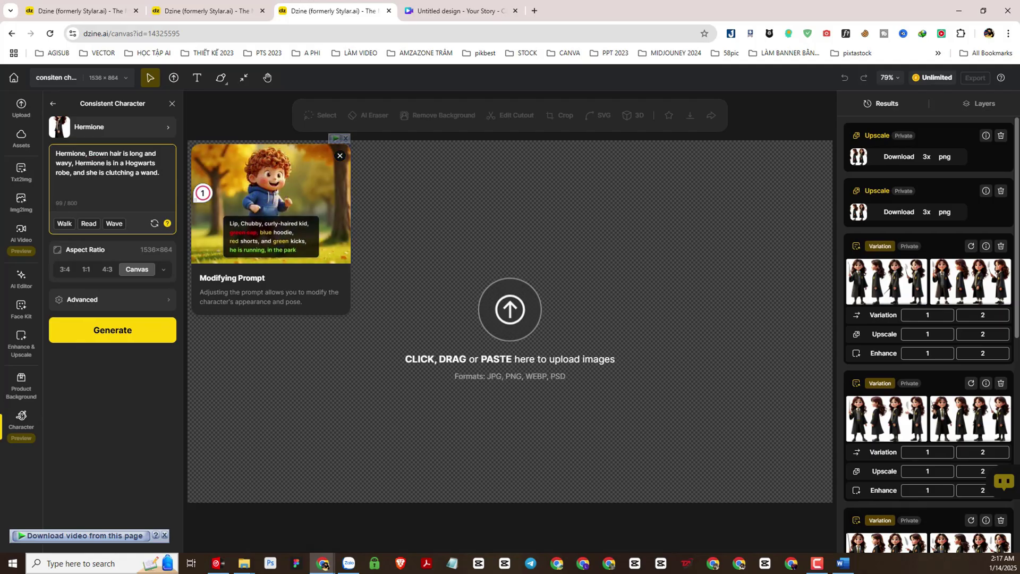
click(202, 193)
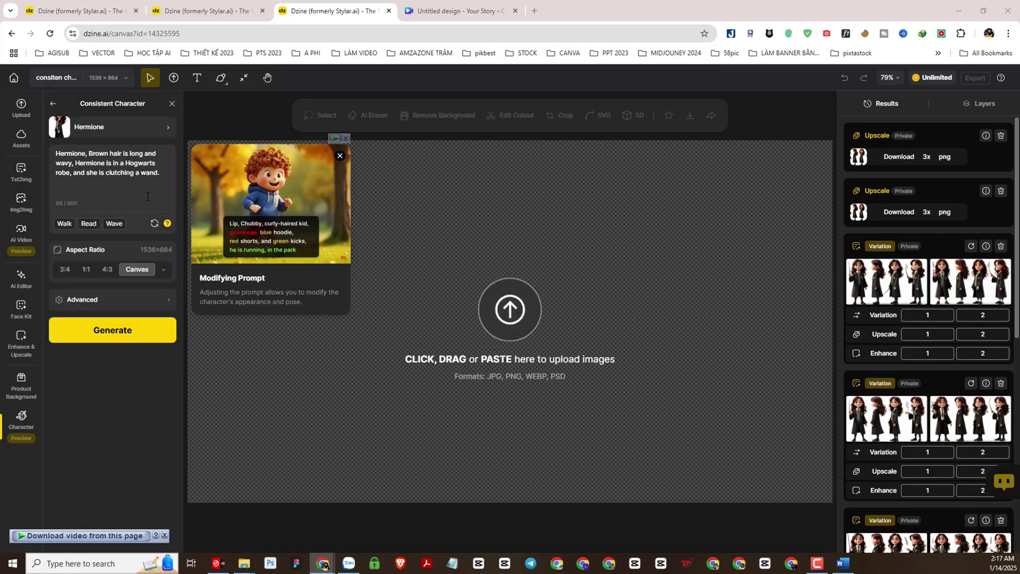
- Append a scene of her reading a glowing spellbook at a wooden desk in a candlelit magical classroom, fix the missing space, and generate
click(148, 196)
text(She is sitting at a wooden desk in a magical classroom, surrounded by floating candles and magical books, reading a glowing spellbook with intense concentration. Background is a mystical classroom.)
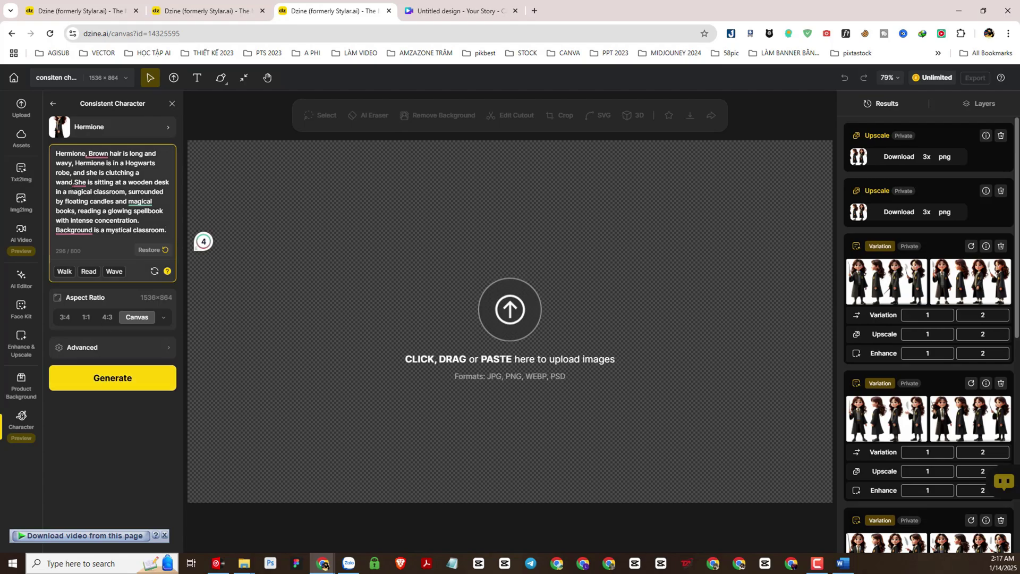
mouse_move(79, 183)
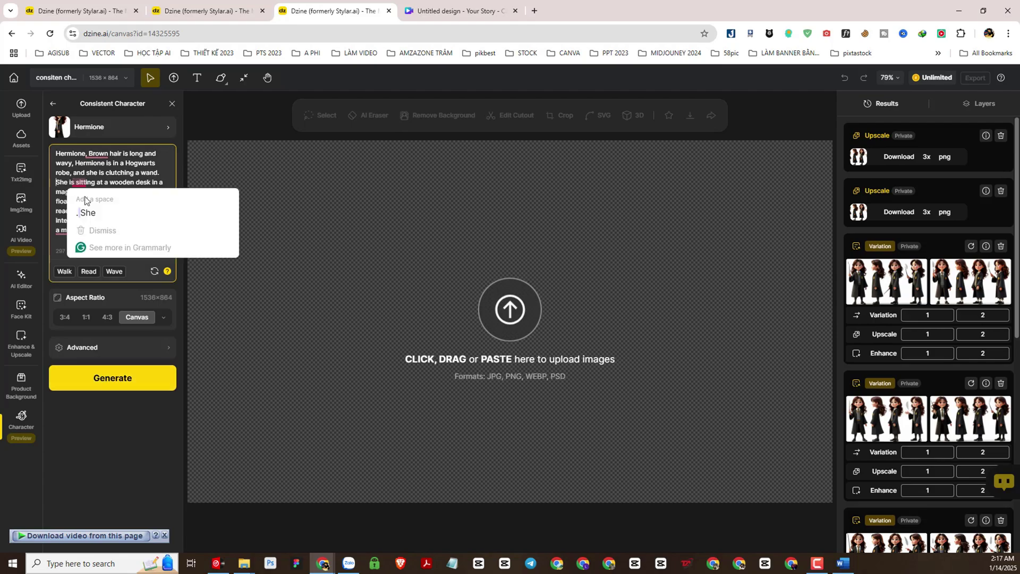
click(88, 213)
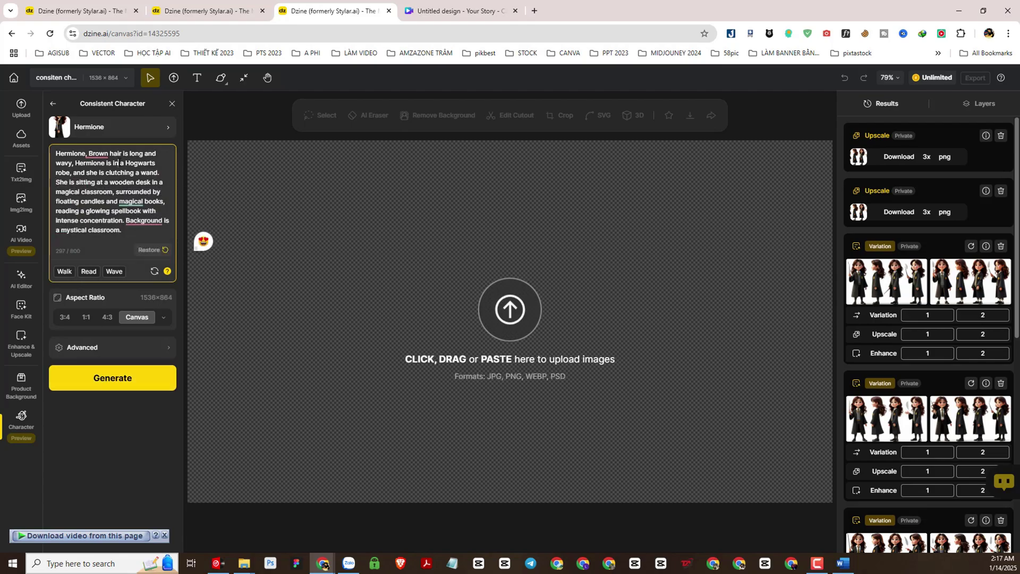
click(112, 385)
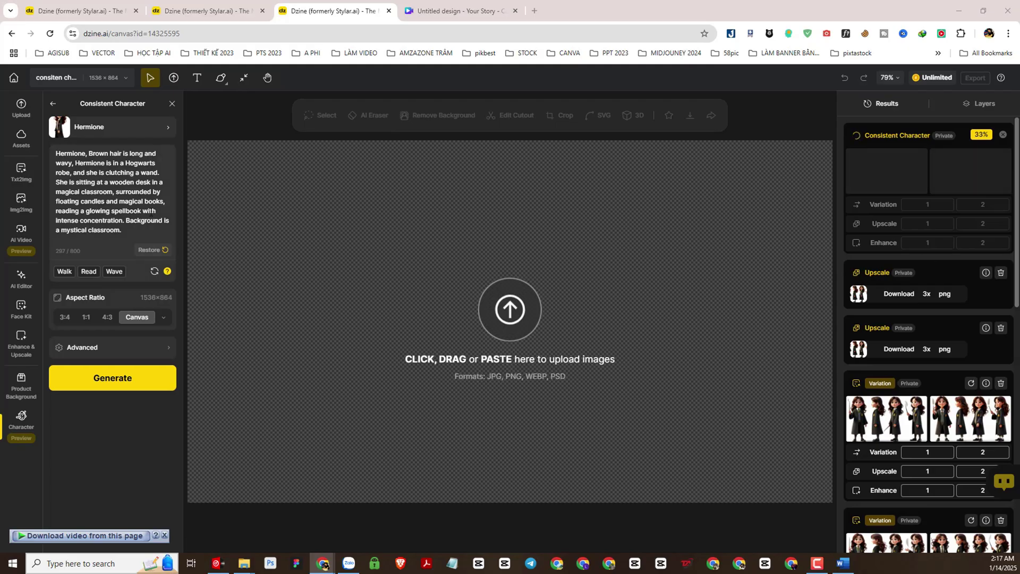
- Replace the scene text with her flying on a broomstick over a beautiful forest under a glowing full moon, and generate the images
click(151, 211)
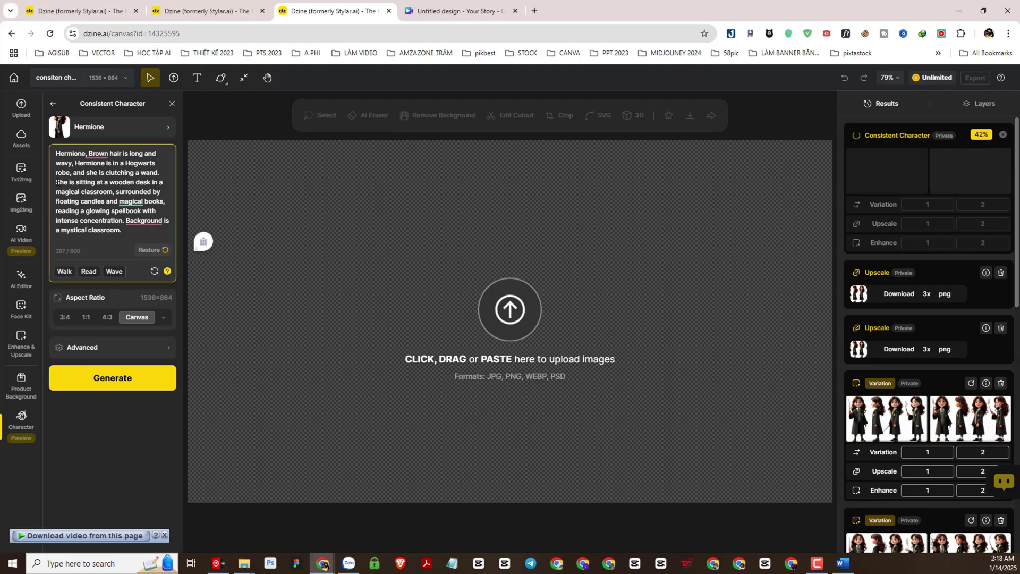
text(She is standing outside on a broomstick, flying over a beautiful forest with a full moon glowing in the background. The scene is dynamic and magical.)
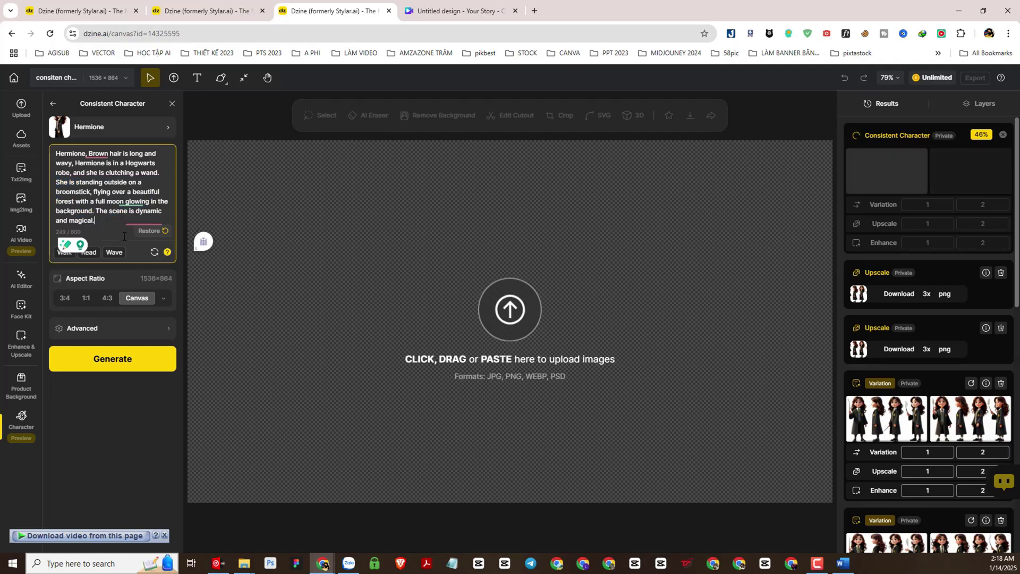
click(124, 357)
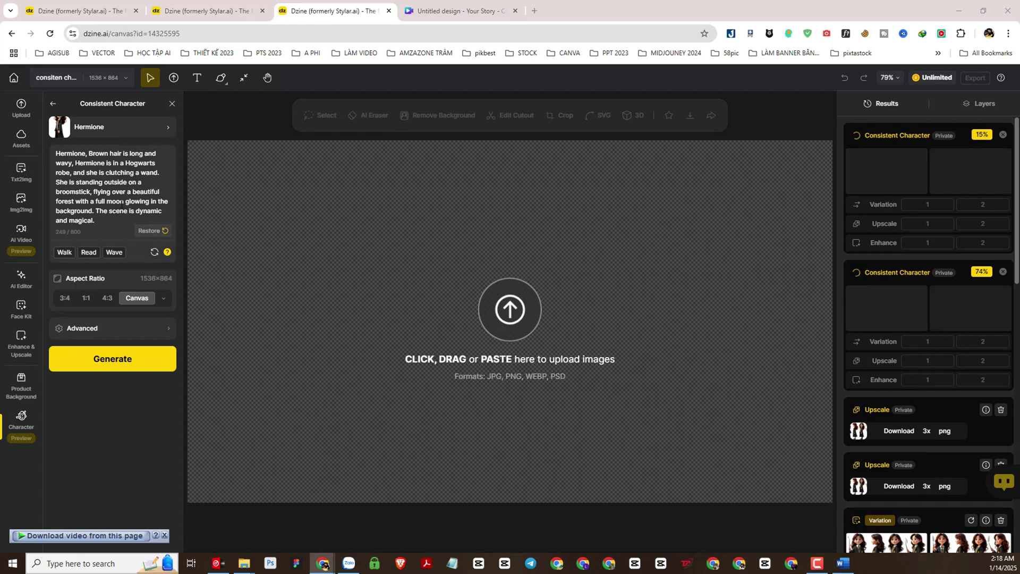
- Replace the scene text with her holding a bubbling cauldron in a potion lab with colorful glowing potions on shelves, and generate the images
click(65, 183)
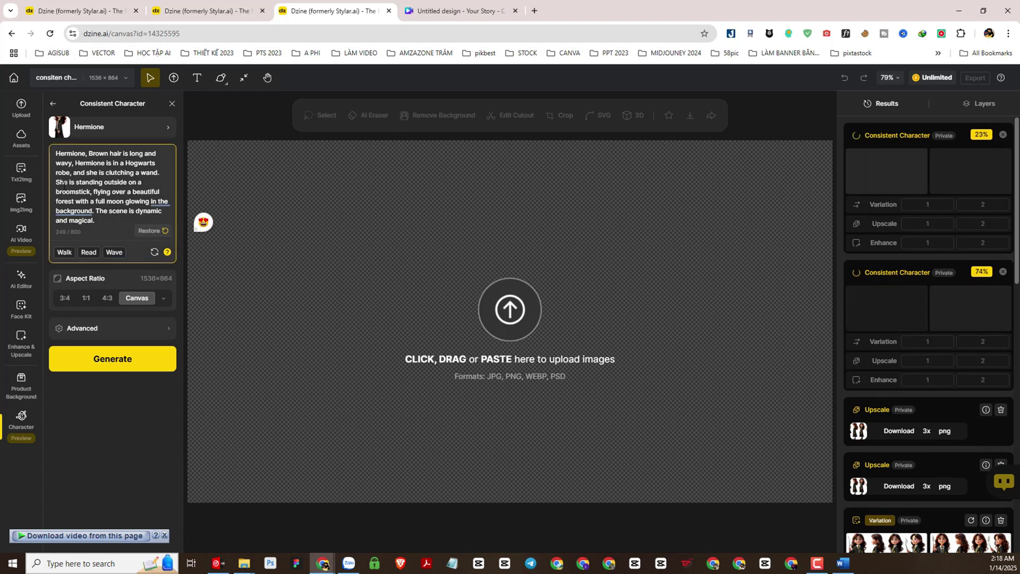
drag(56, 183, 105, 227)
text(She is standing in a potion lab, holding a bubbling cauldron, with colorful potions glowing on shelves around her. Background is a mystical potion room.)
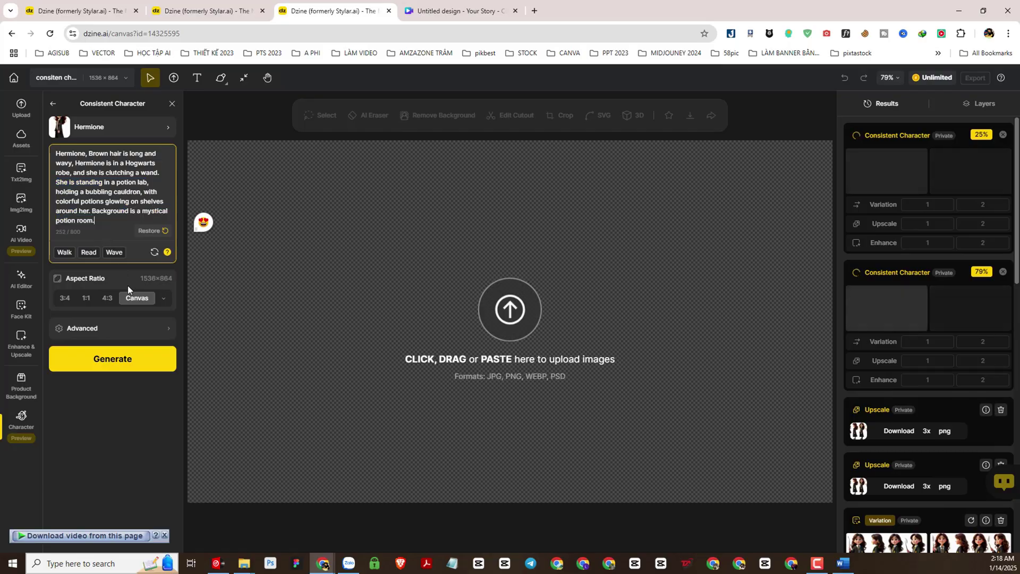
click(142, 360)
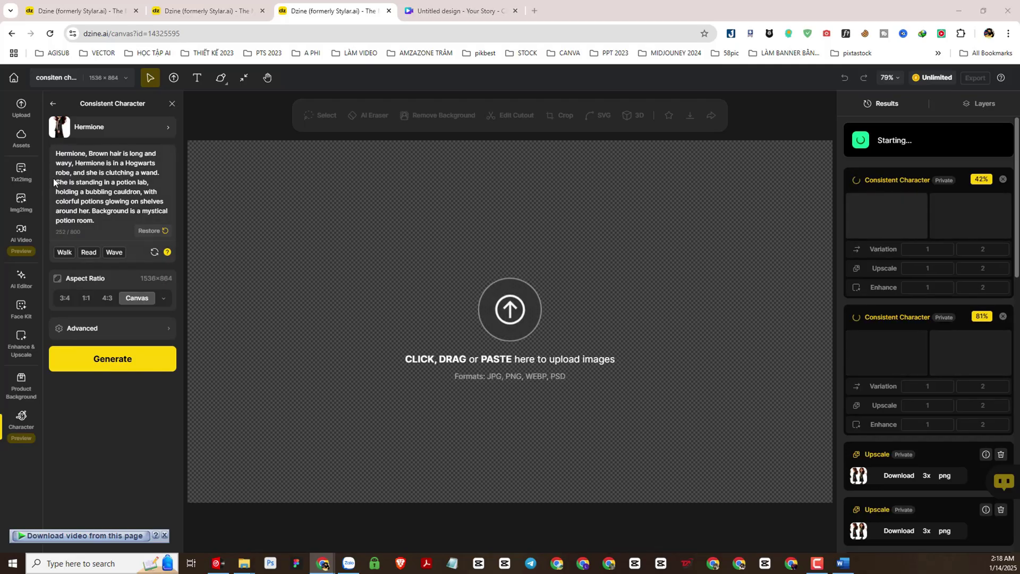
- Replace the scene text with her dueling another student in a magical arena, wand forward with bright sparks flying, and generate the images
drag(55, 182, 96, 225)
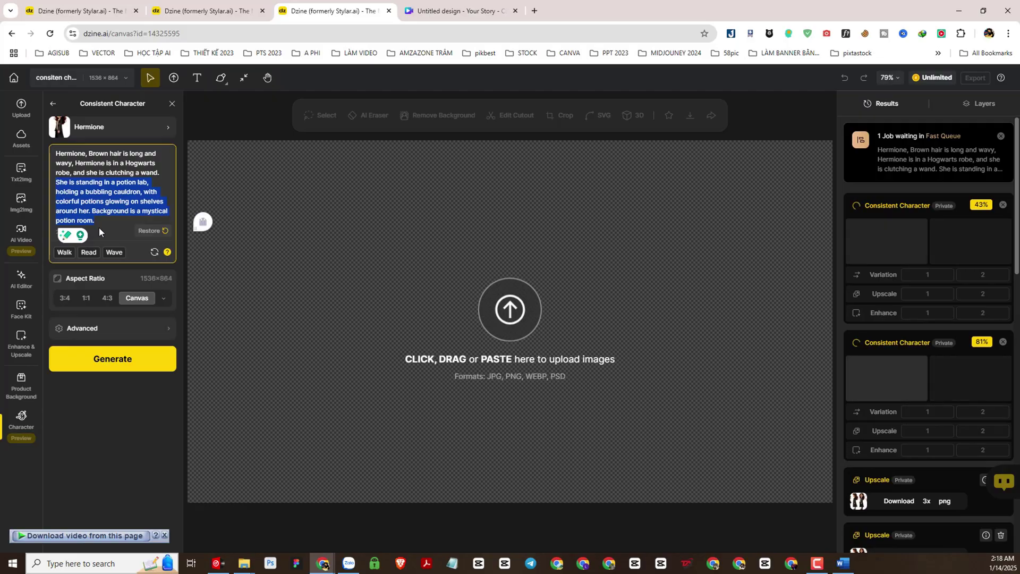
text(She is dueling with another student in a magical arena, holding her wand forward with bright magical sparks flying between them. Background is a magical dueling arena.)
click(137, 371)
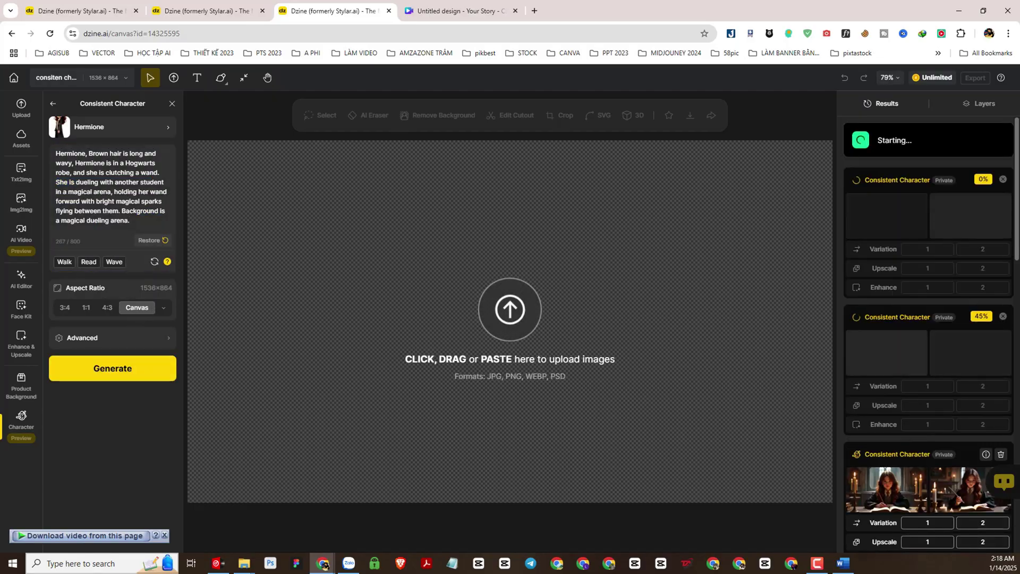
scroll(971, 268, down, 2)
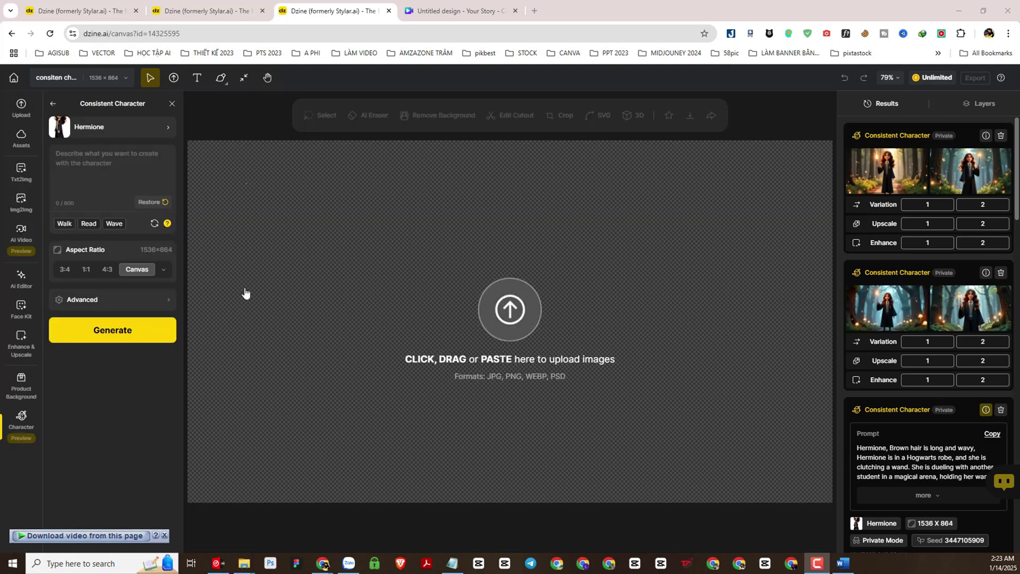
- Reselect the Hermione character and append a scene of her walking through a grand magical library with floating books, ancient scrolls and glowing runes
click(84, 126)
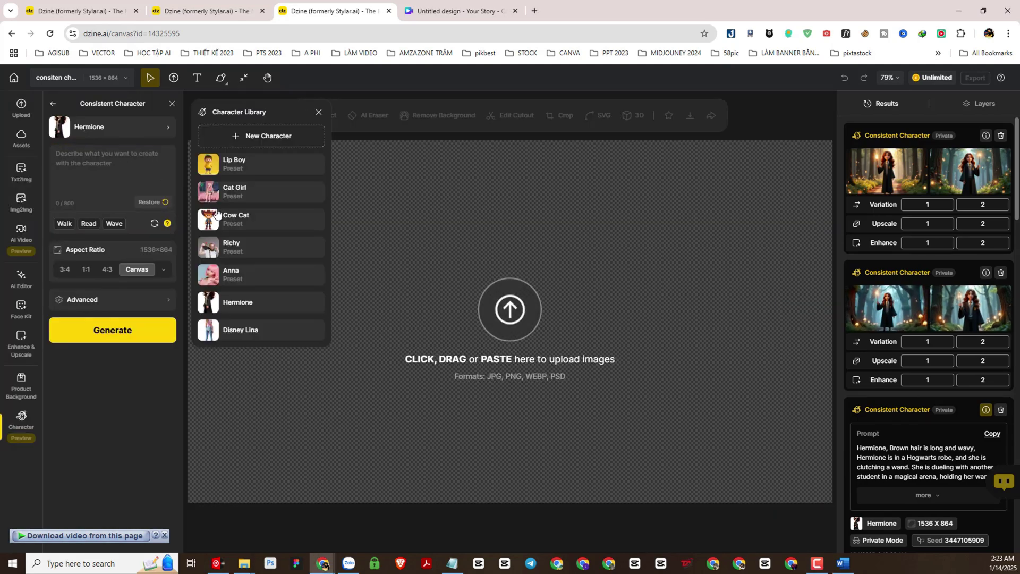
click(234, 300)
click(156, 190)
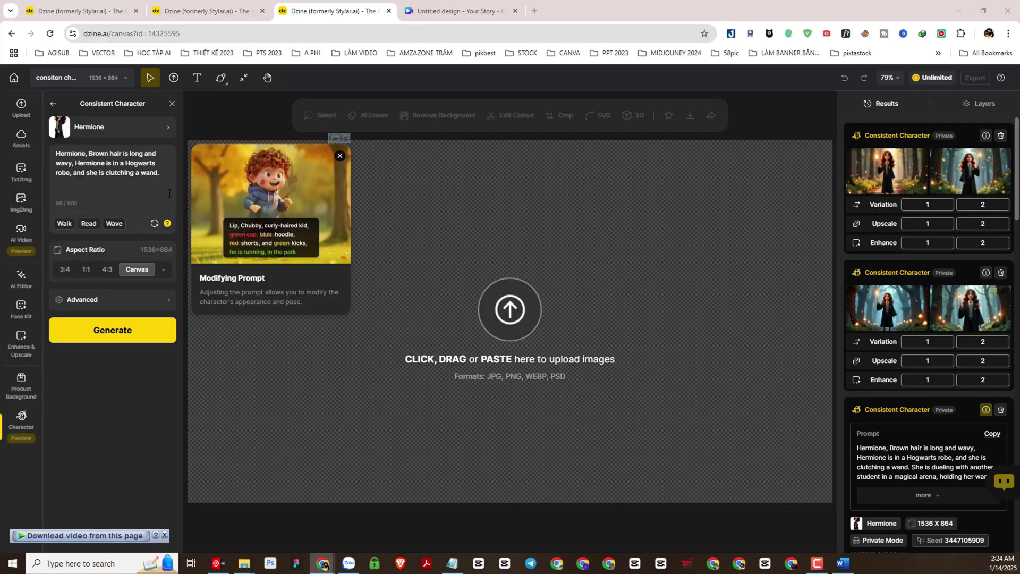
click(163, 177)
text(She is walking through a magical library, holding a stack of floating books, with ancient scrolls and glowing runes on the walls. Background is a grand magical library.)
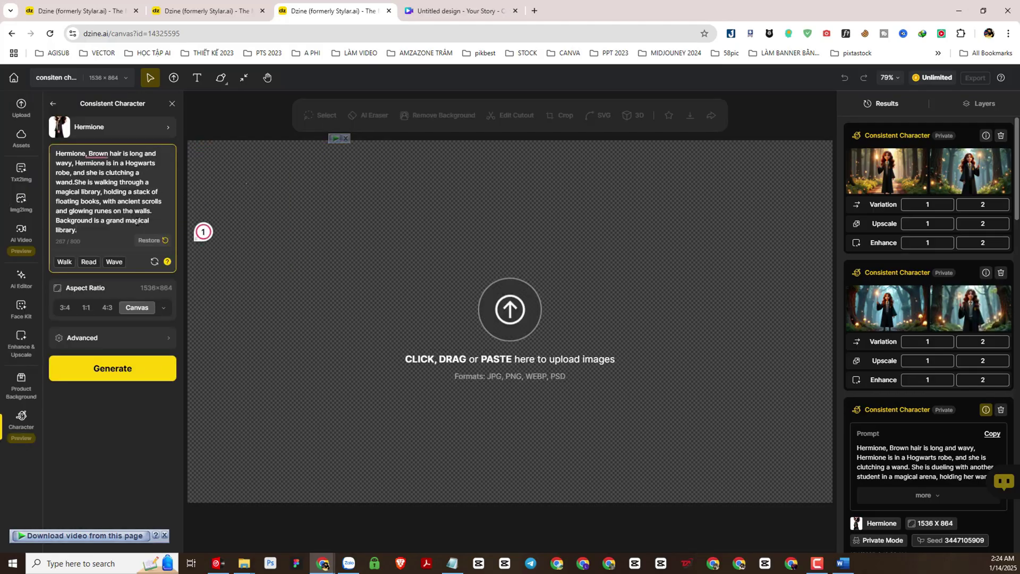
- Replace the full stop ending the magical library prompt with a comma, append "Disney Pixar Style", and generate the images
key(BackSpace)
text(,)
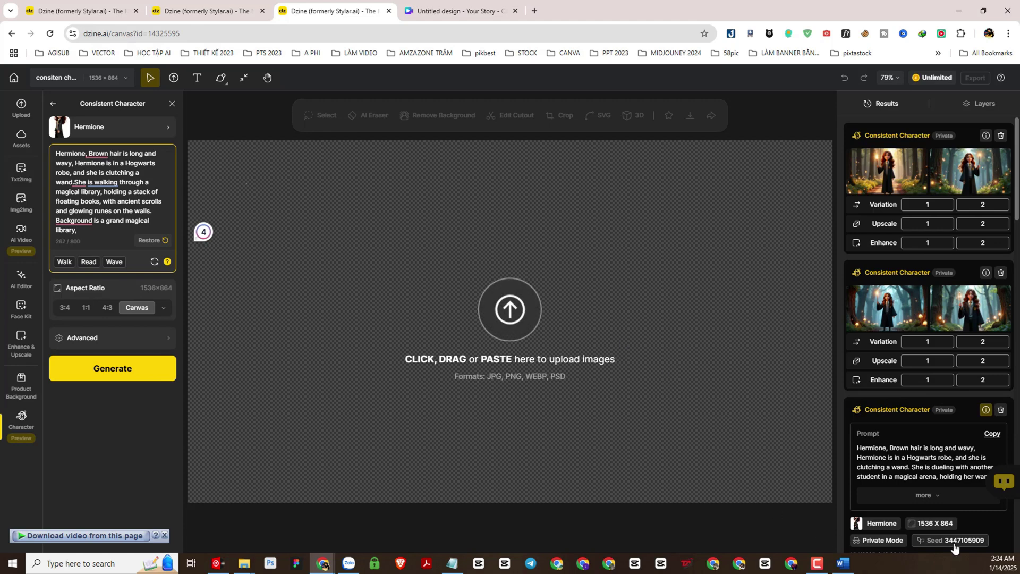
click(453, 564)
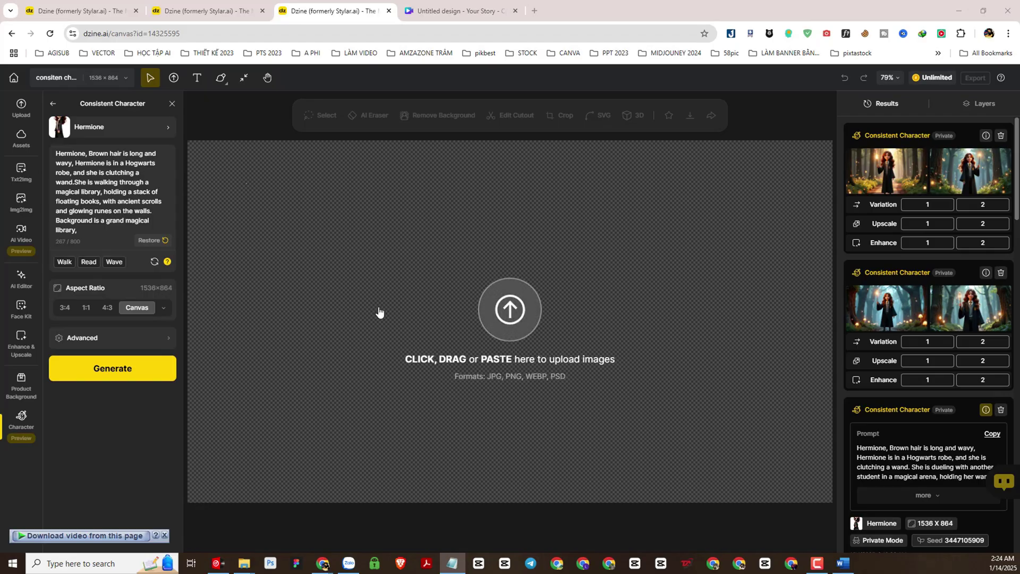
click(103, 229)
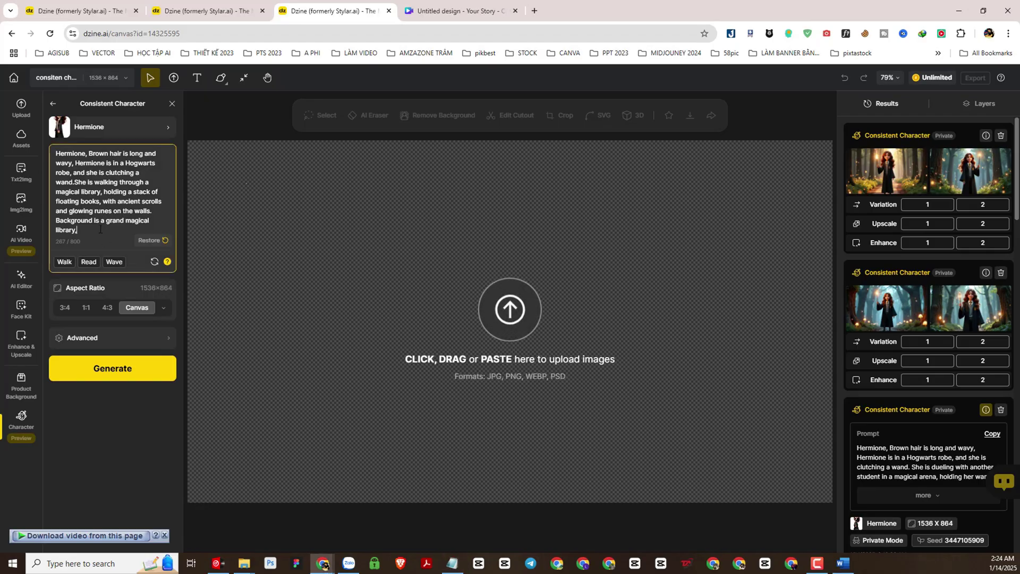
text(Disney Pixar Style)
click(93, 369)
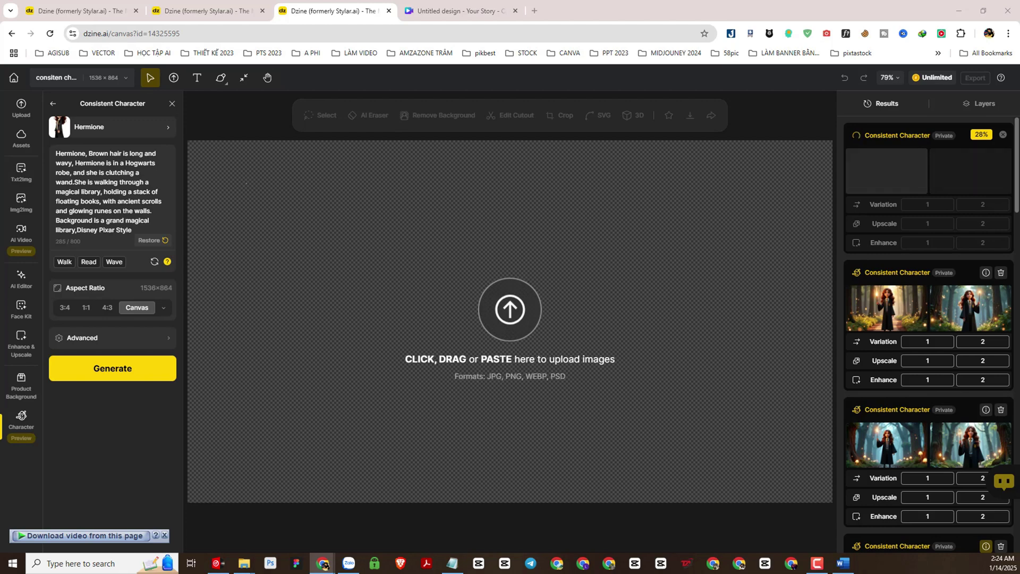
- Replace the scene text with her standing cautiously in a dark, spooky castle corridor holding a lit wand among mysterious shadows, and generate the images
click(128, 192)
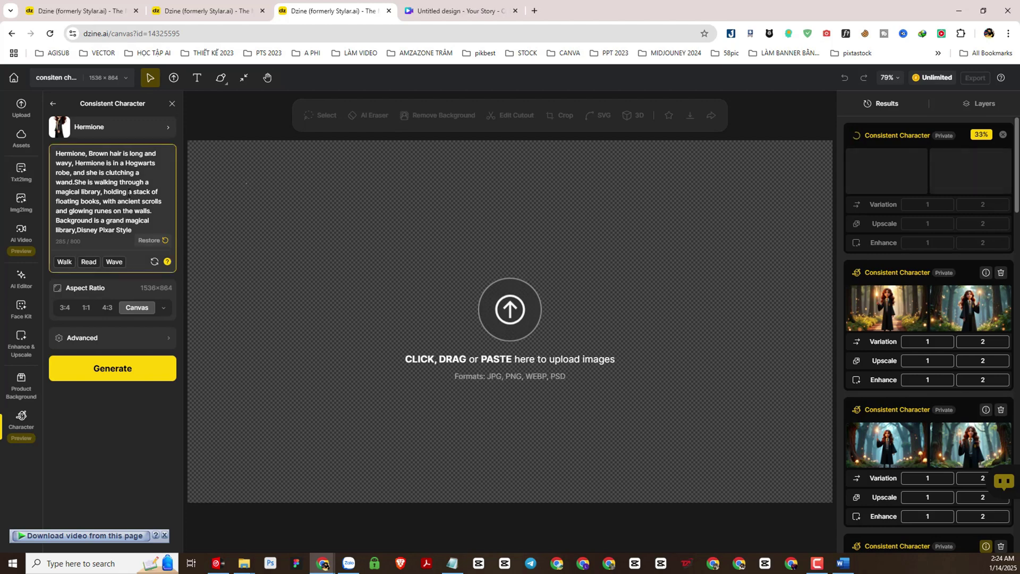
mouse_move(79, 183)
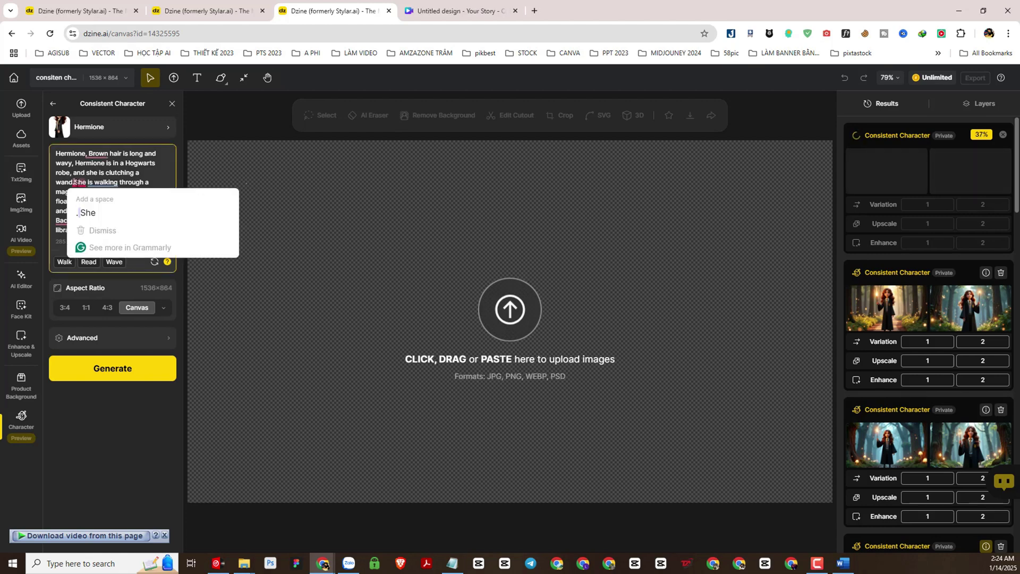
drag(74, 182, 153, 211)
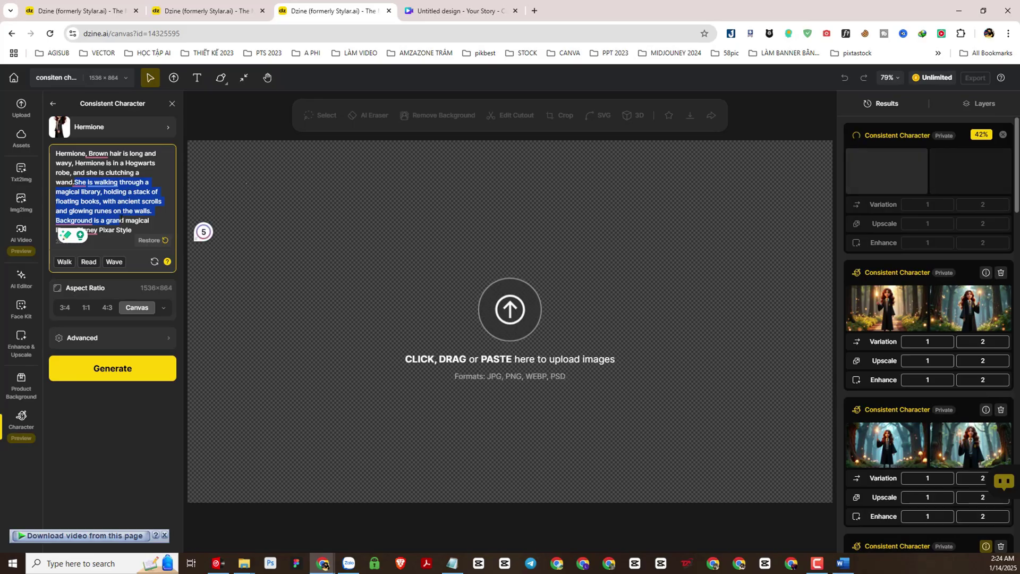
click(121, 220)
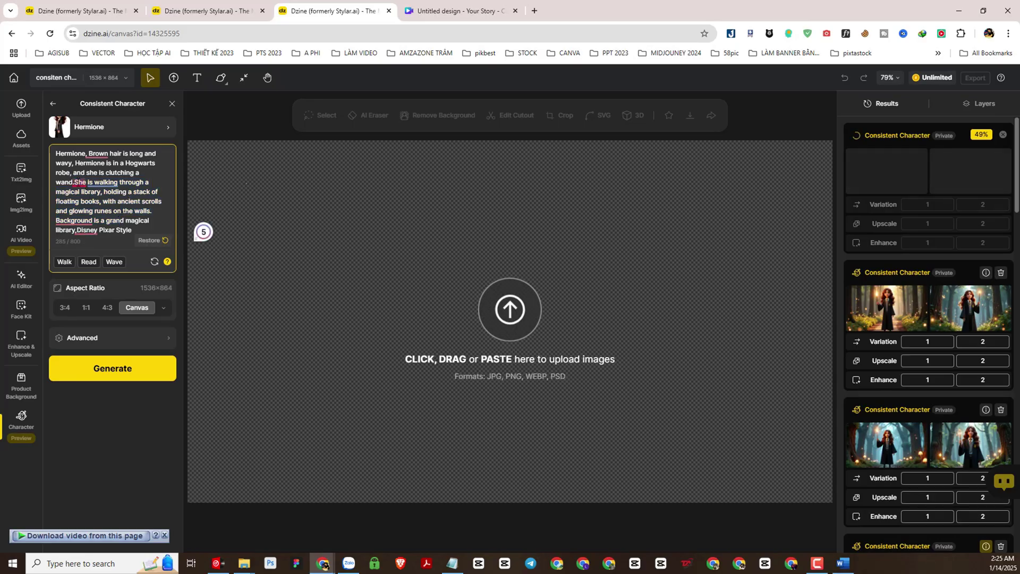
drag(74, 182, 76, 230)
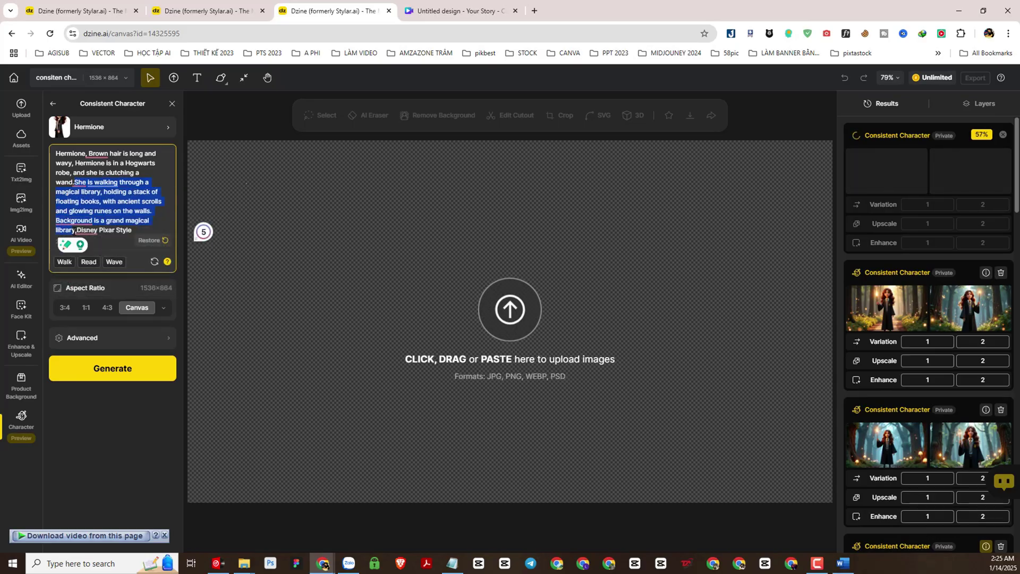
text(She is standing in a dark corridor holding a lit wand, looking around cautiously, with mysterious shadows cast on the walls. Background is a spooky castle corridor,)
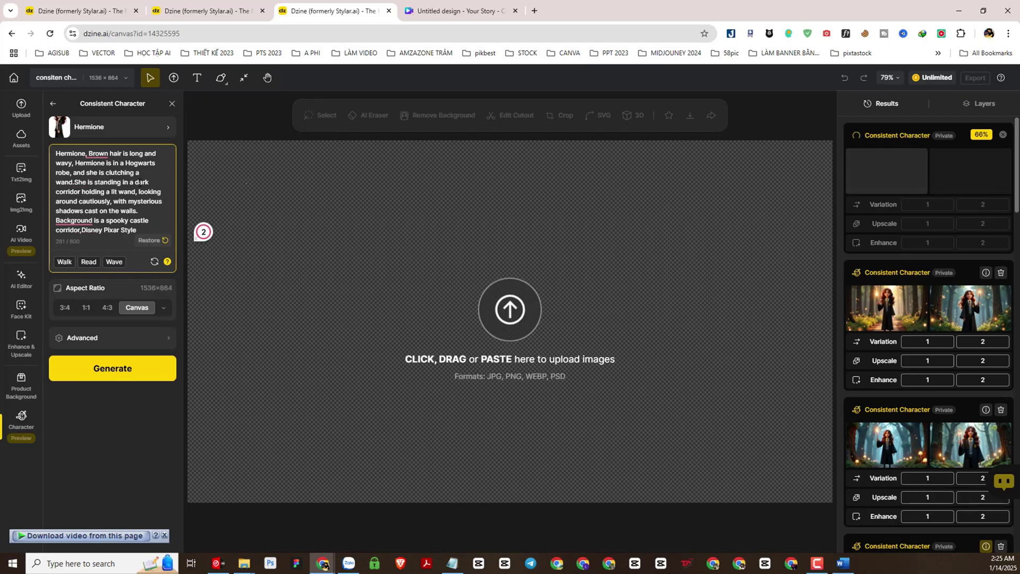
click(141, 379)
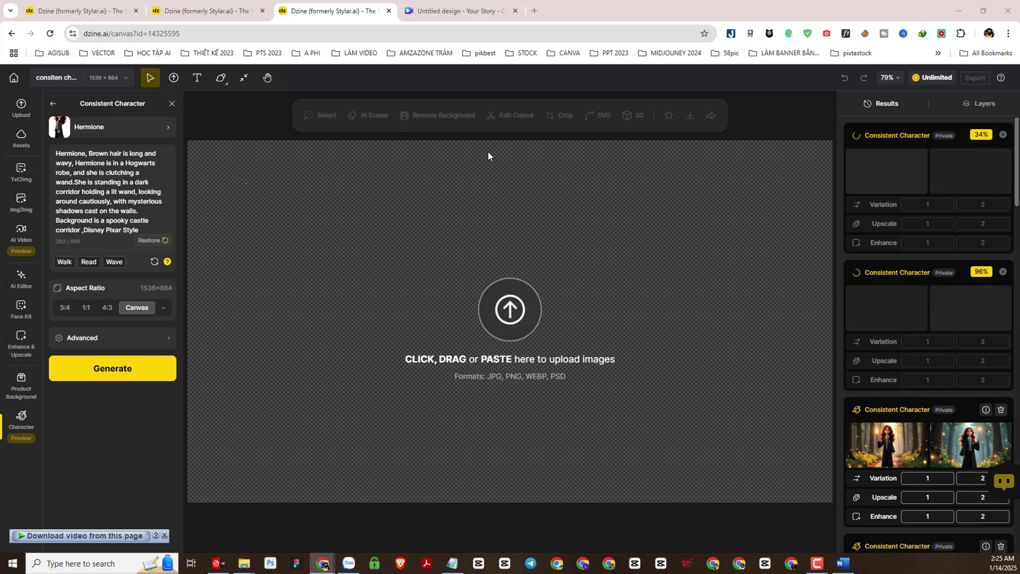
- Replace the scene text with her on a stone bridge over a glowing river at night, holding a sparkling magical map, and generate the images
click(127, 201)
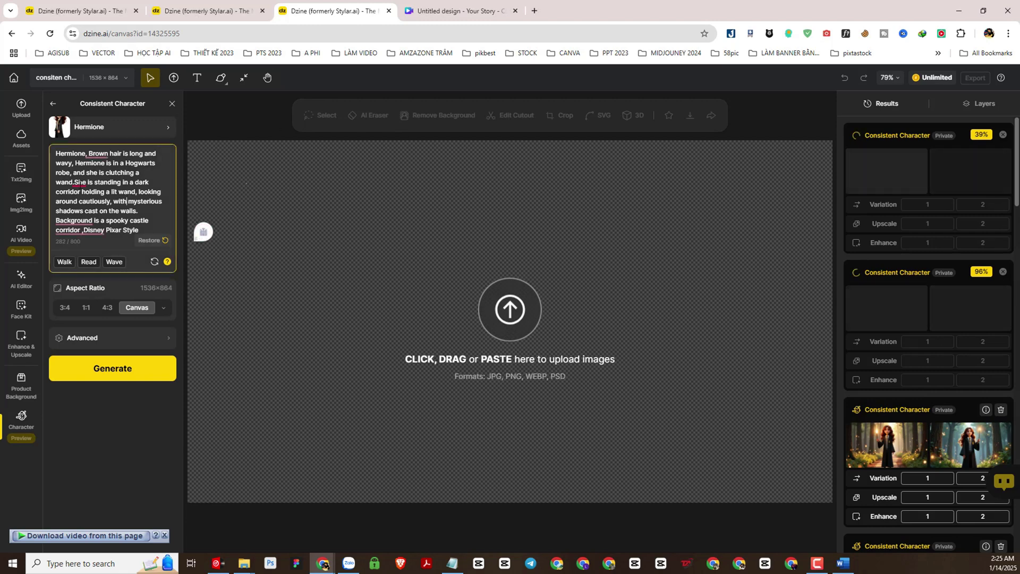
drag(80, 182, 83, 230)
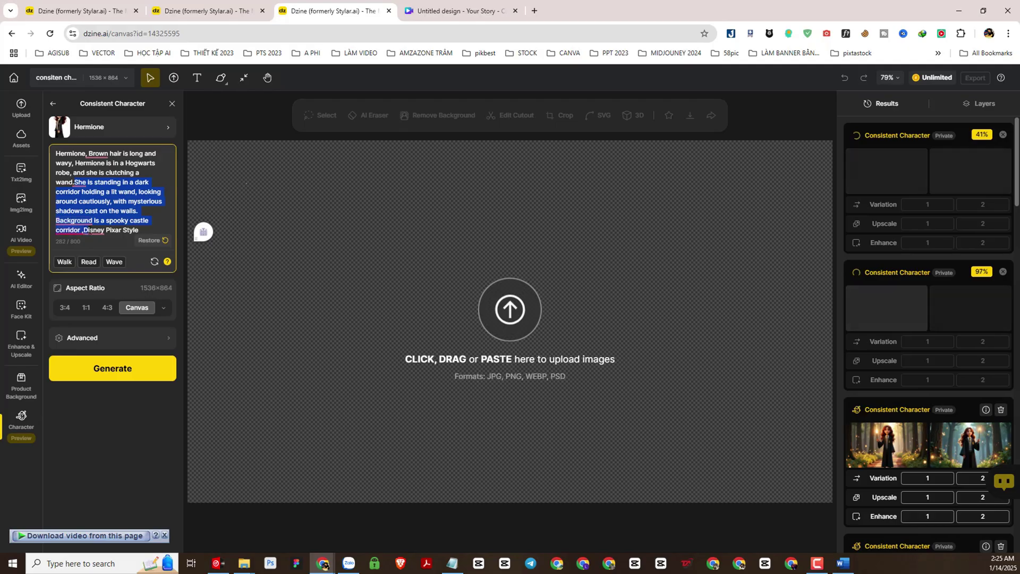
text(She is standing on a stone bridge over a glowing river, holding a magical map that sparkles in the moonlight. Background is a mystical bridge at night)
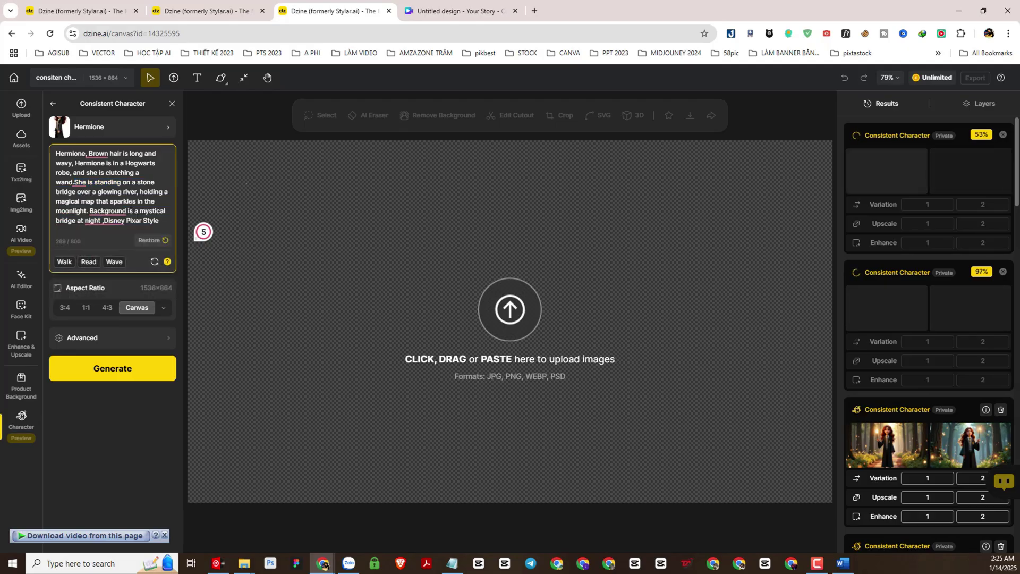
mouse_move(104, 220)
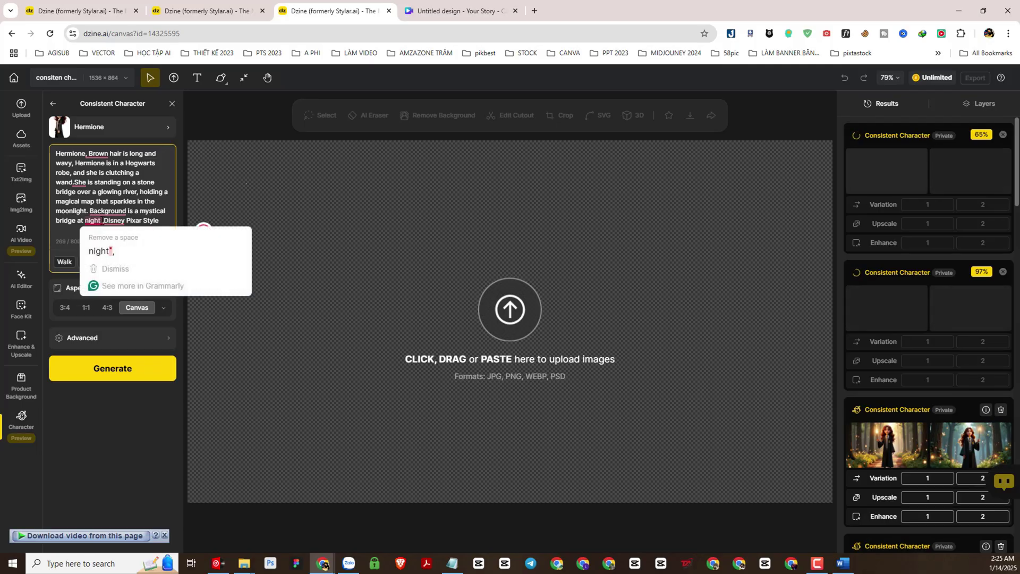
click(106, 251)
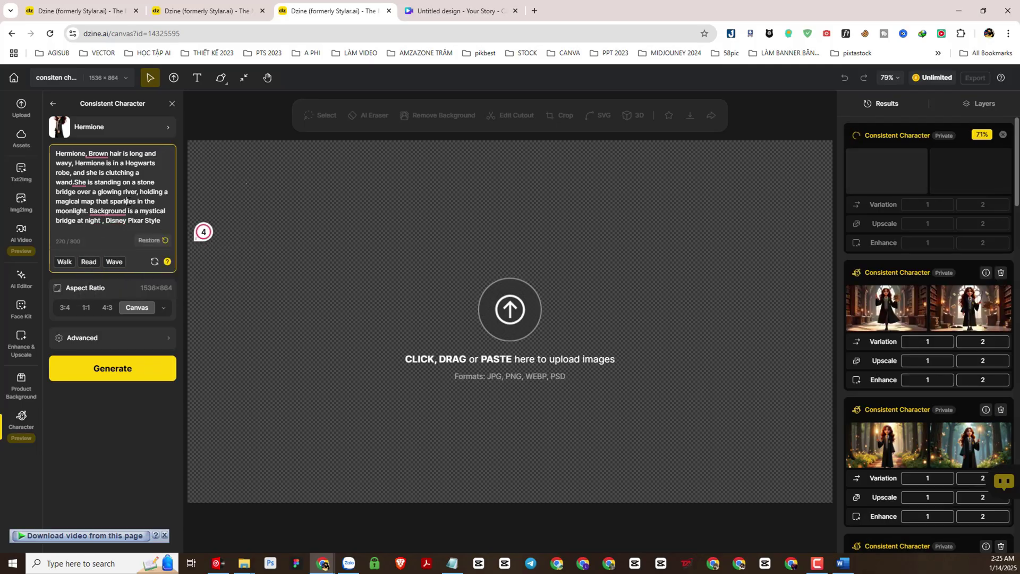
click(122, 369)
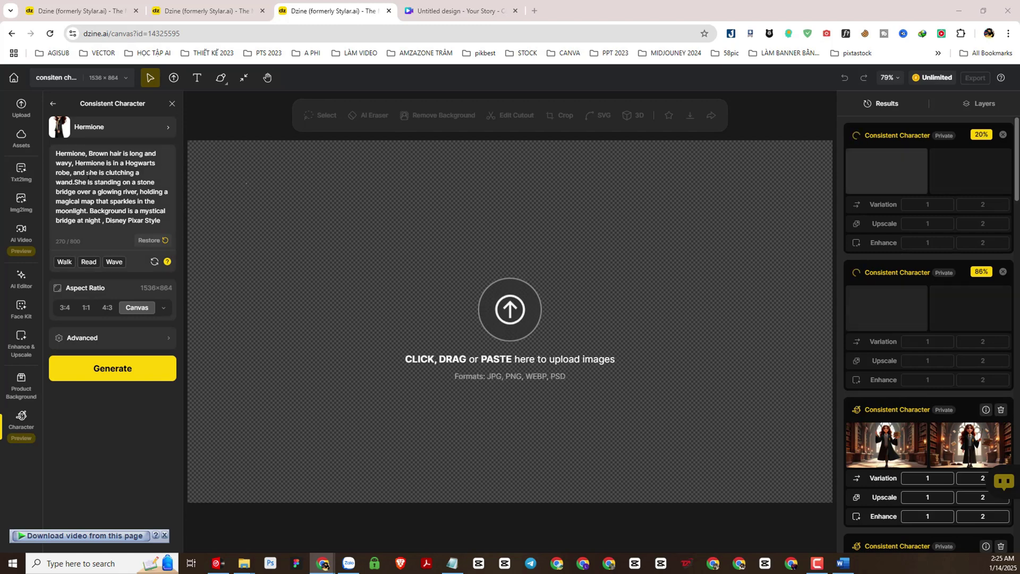
- Replace the scene text with her in a lively wizarding market among colorful stalls selling potions, wands and magical creatures, and generate the images
drag(75, 182, 103, 220)
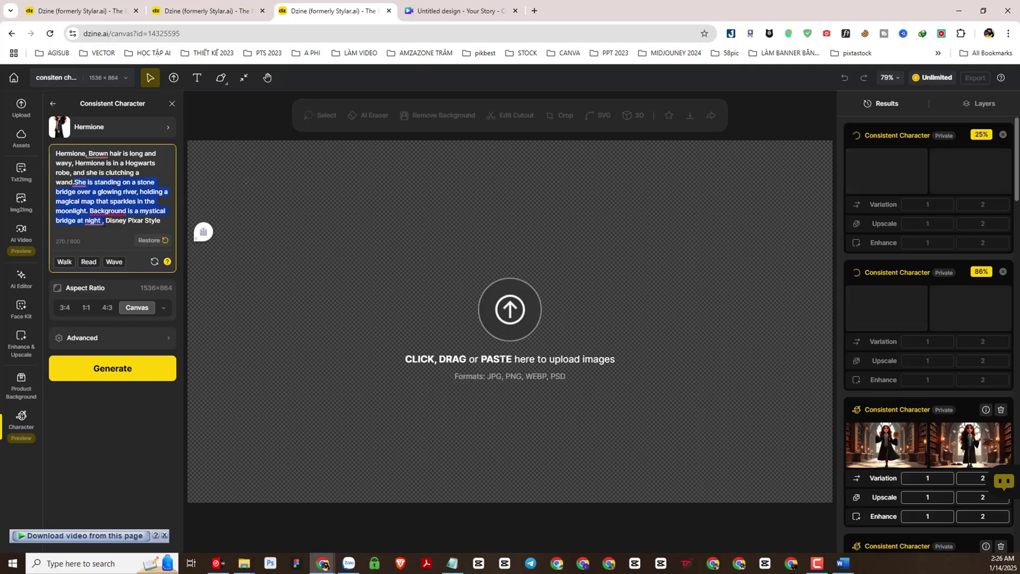
text(She is standing in a wizarding market, surrounded by colorful stalls selling potions, wands, and magical creatures. Background is a lively wizarding marketplace)
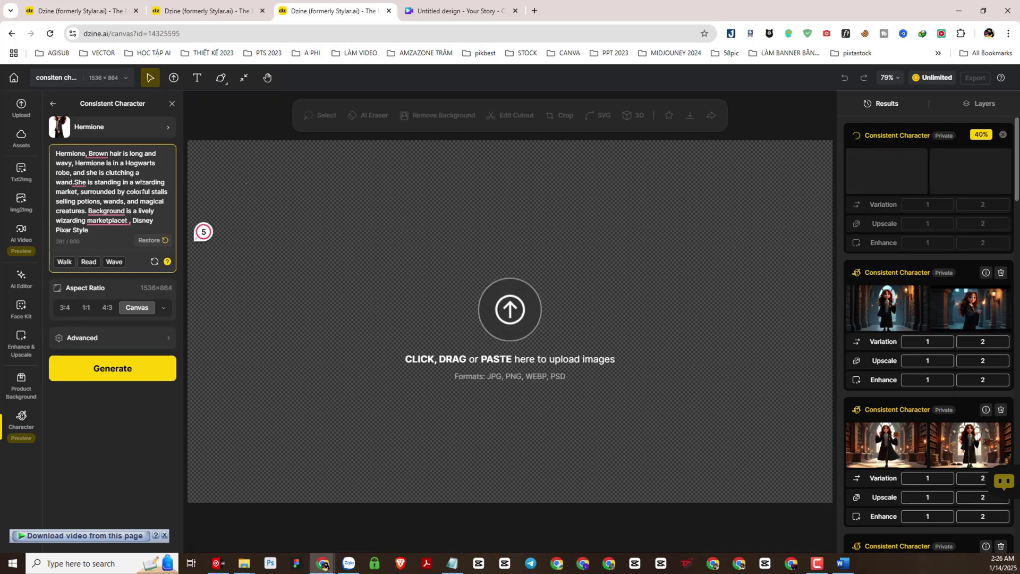
click(128, 220)
key(BackSpace)
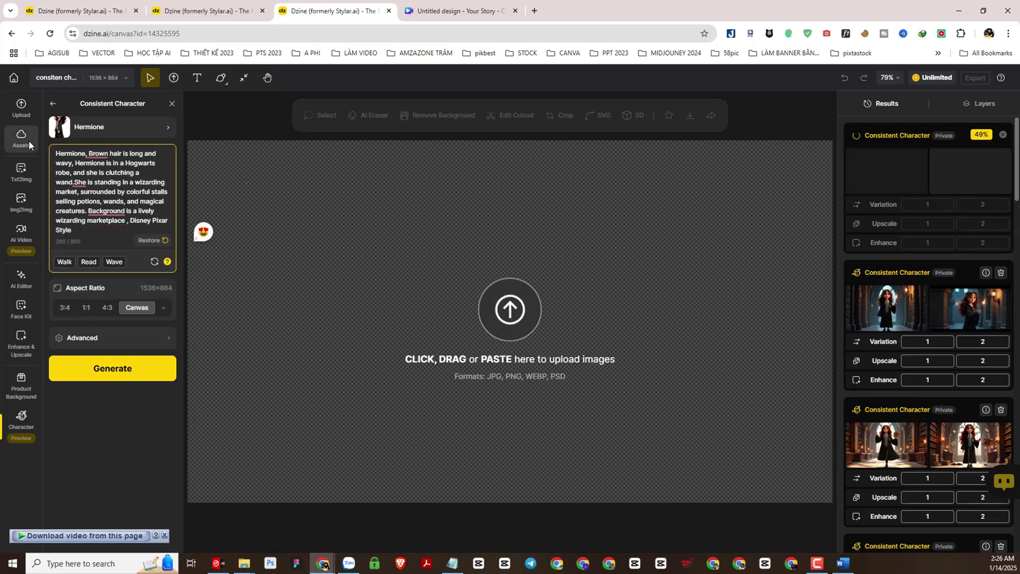
click(80, 366)
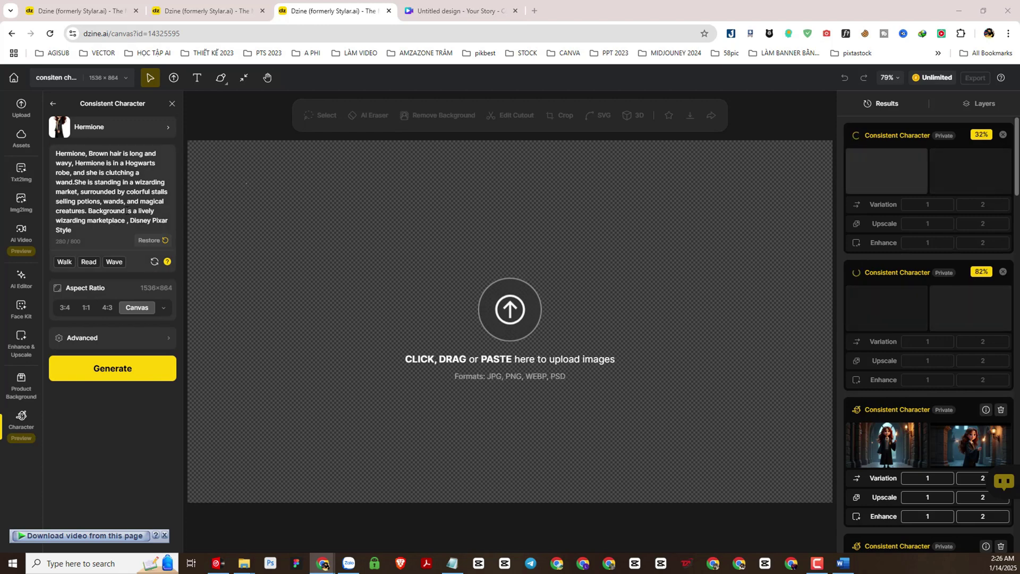
- Replace the scene text with her on the edge of a floating island above glowing clouds and a magical city, and generate the images
click(124, 182)
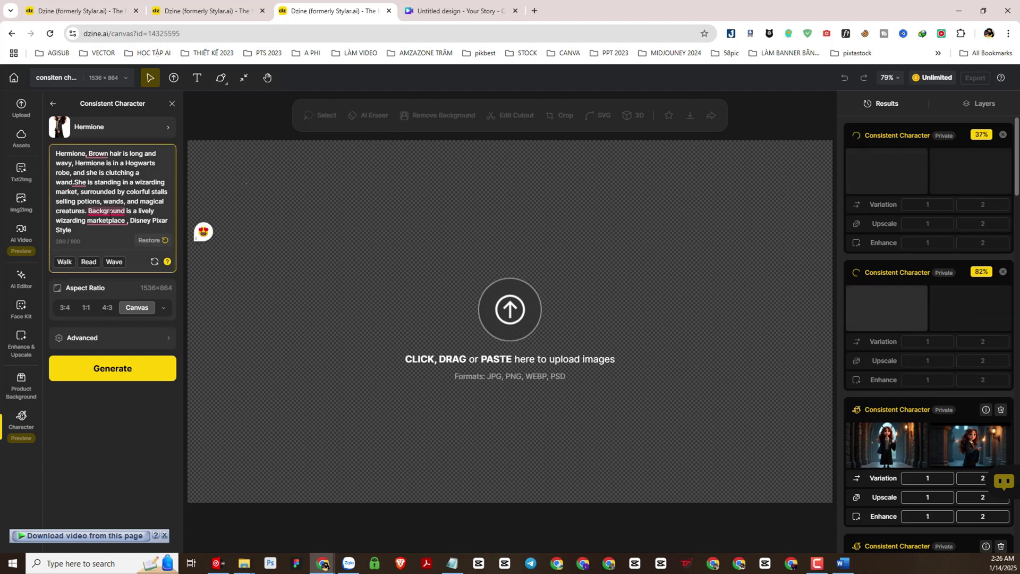
drag(76, 183, 123, 220)
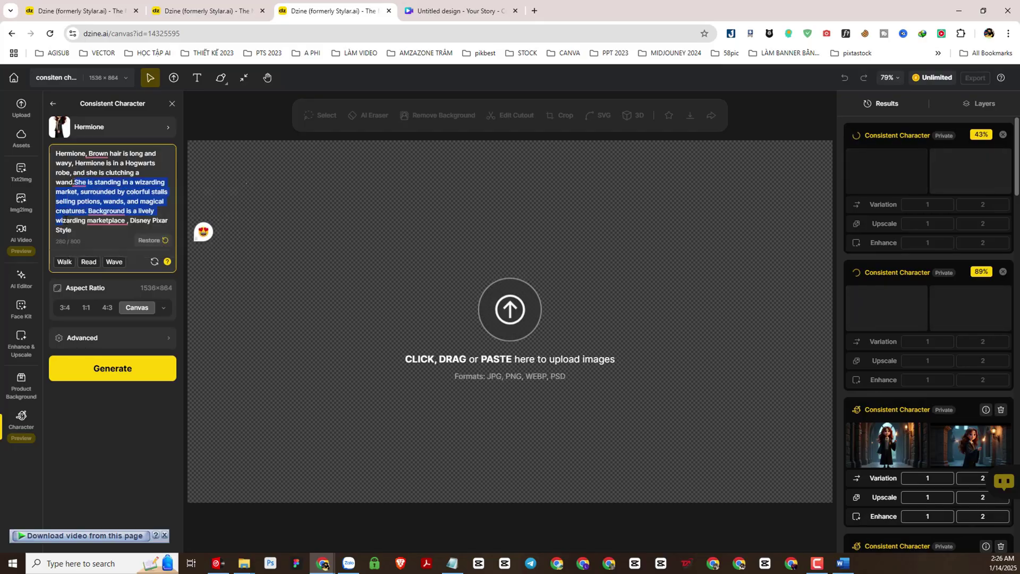
mouse_move(122, 217)
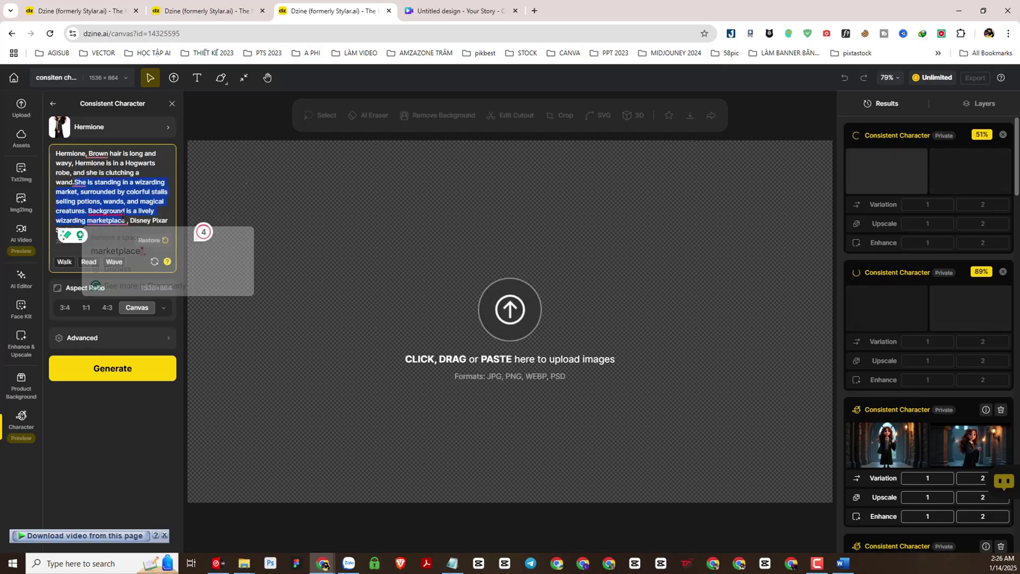
text(She is standing on the edge of a floating island, looking down at glowing clouds and a magical city below. Background is a mystical floating islande)
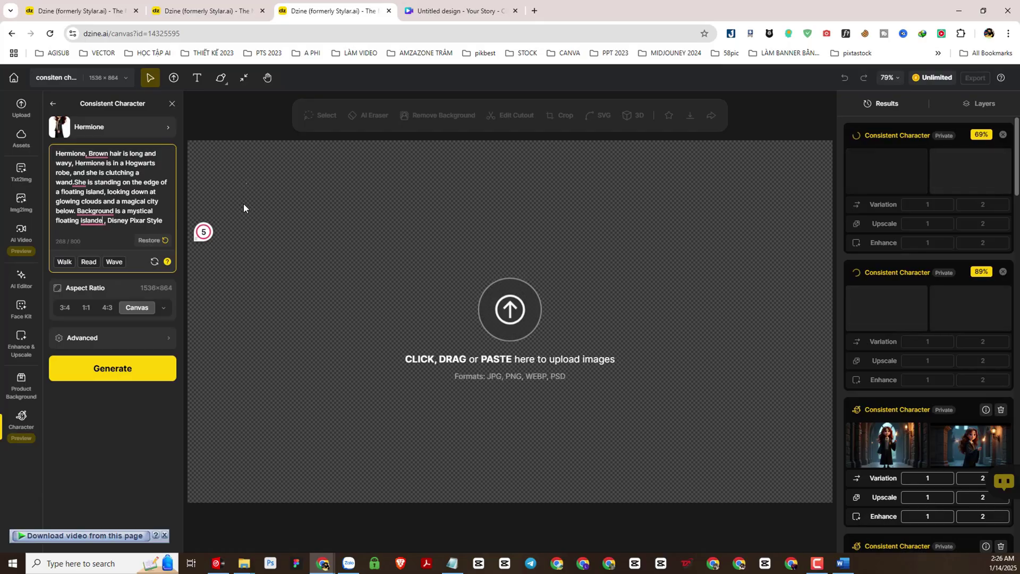
key(BackSpace)
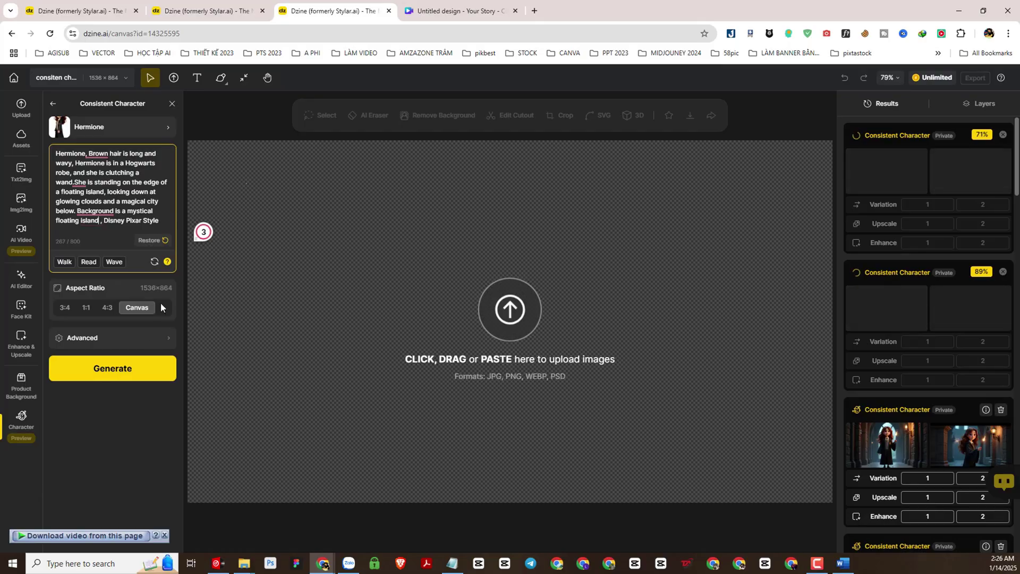
click(136, 367)
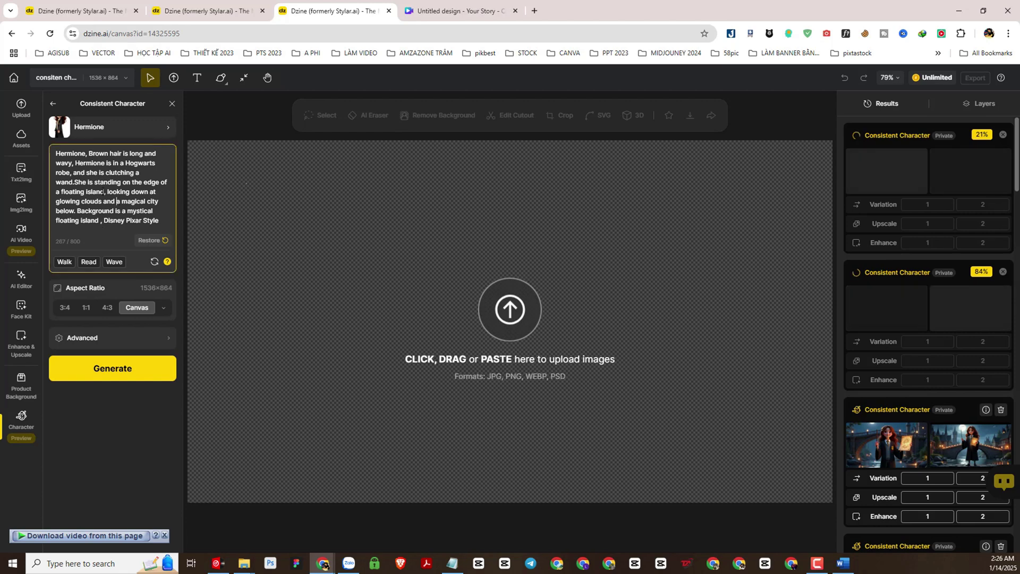
- Replace the scene text with her sitting on a giant glowing mushroom in an enchanted forest, sketching in a notebook, and generate the images
click(323, 564)
click(117, 202)
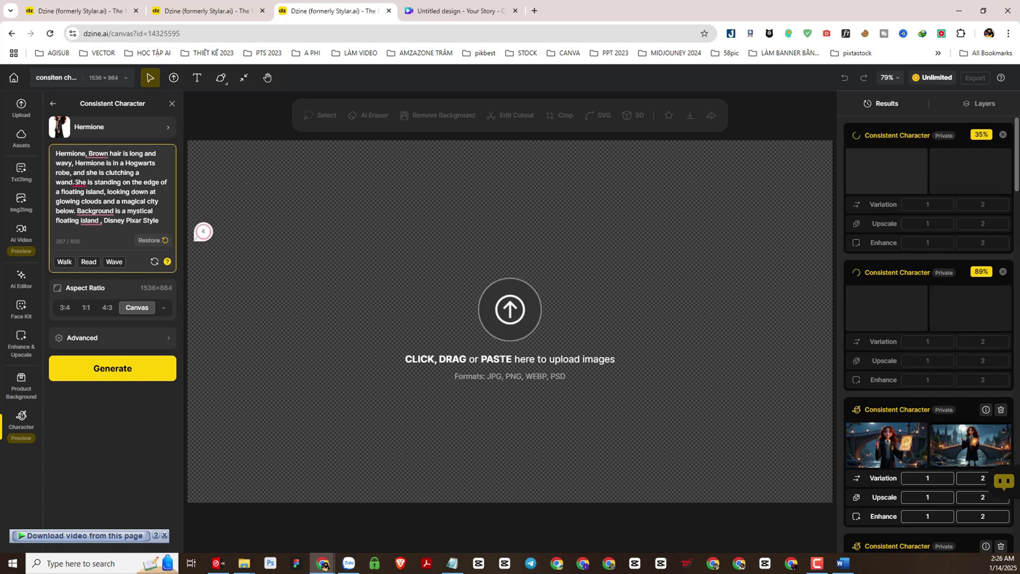
mouse_move(79, 183)
drag(74, 182, 99, 220)
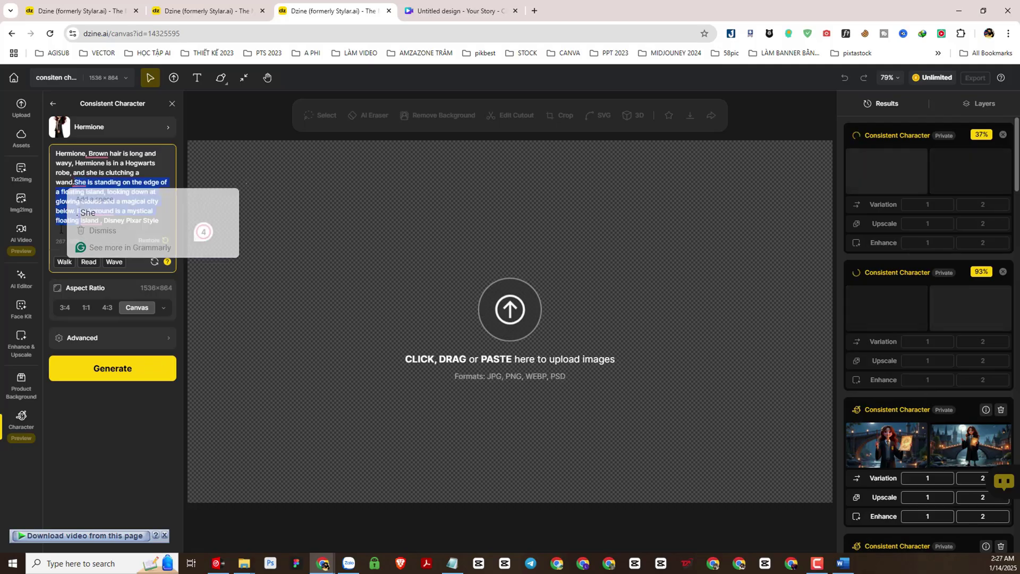
text(She is sitting on a giant glowing mushroom in a magical forest, sketching in a notebook. Background is an enchanted glowing forest)
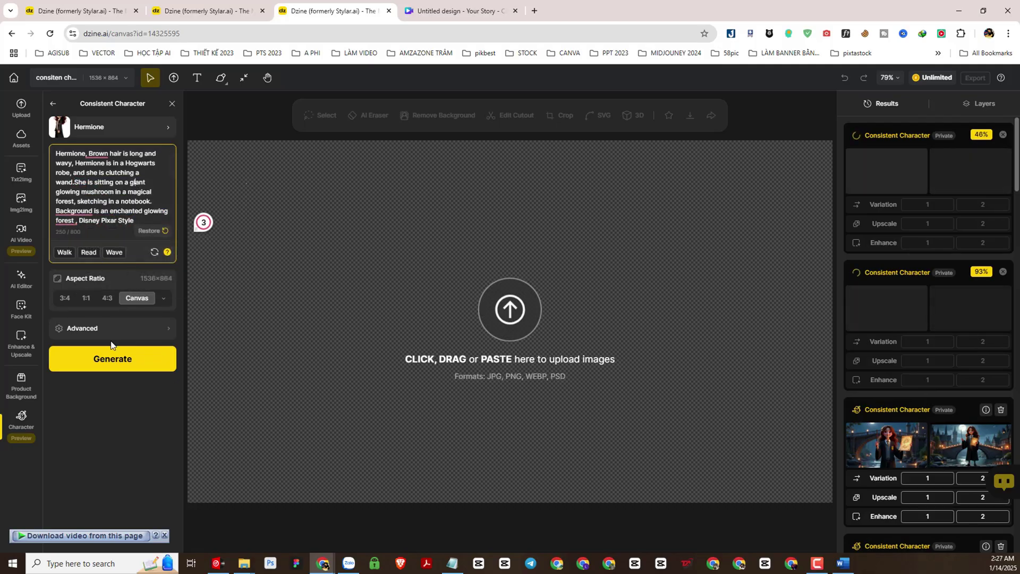
click(109, 360)
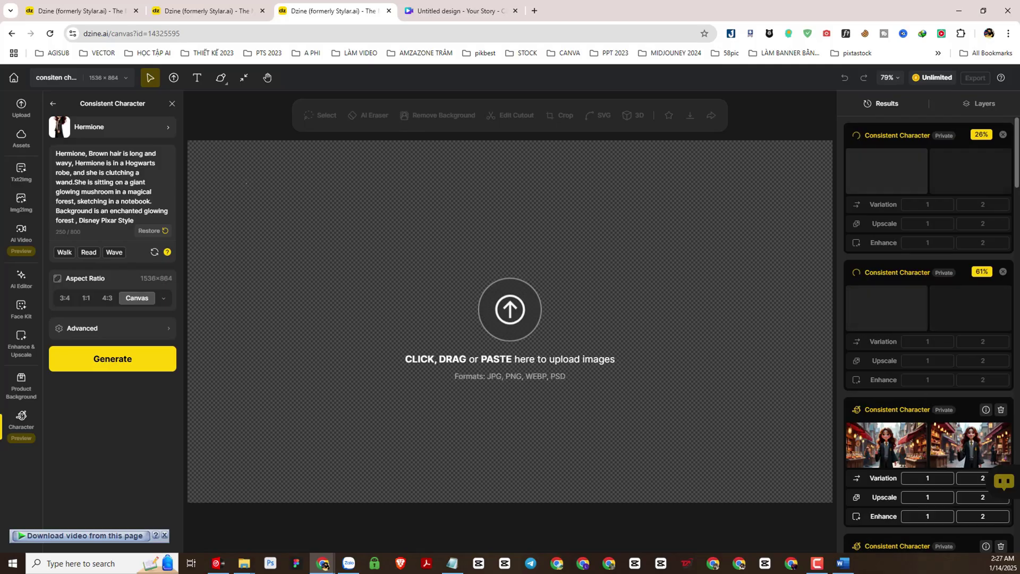
- Replace the scene text with her exploring an ancient magical ruin, glowing wand revealing hidden wall symbols, against a mysterious ancient ruin, and generate the images
scroll(942, 356, down, 2)
mouse_move(943, 356)
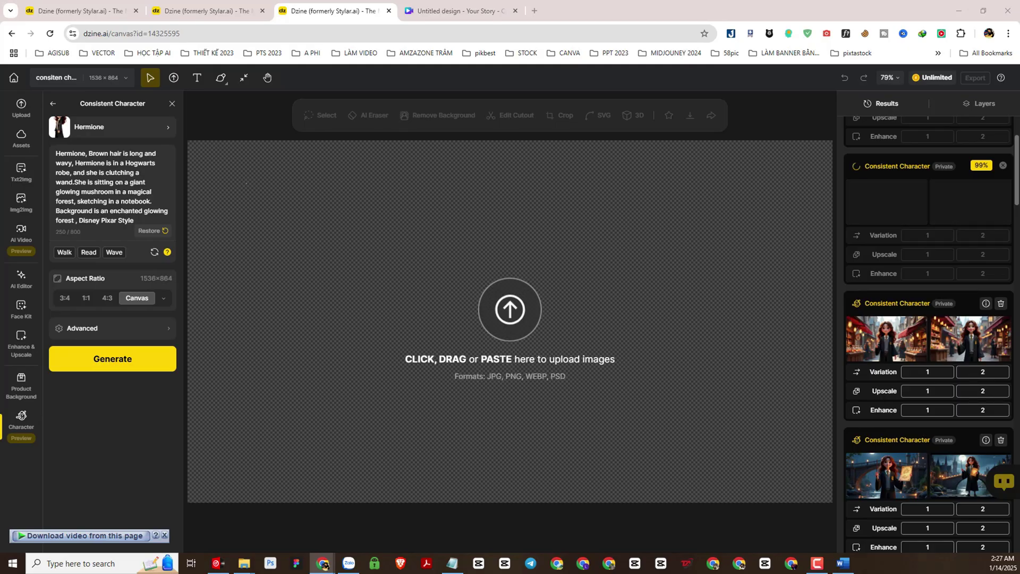
click(101, 183)
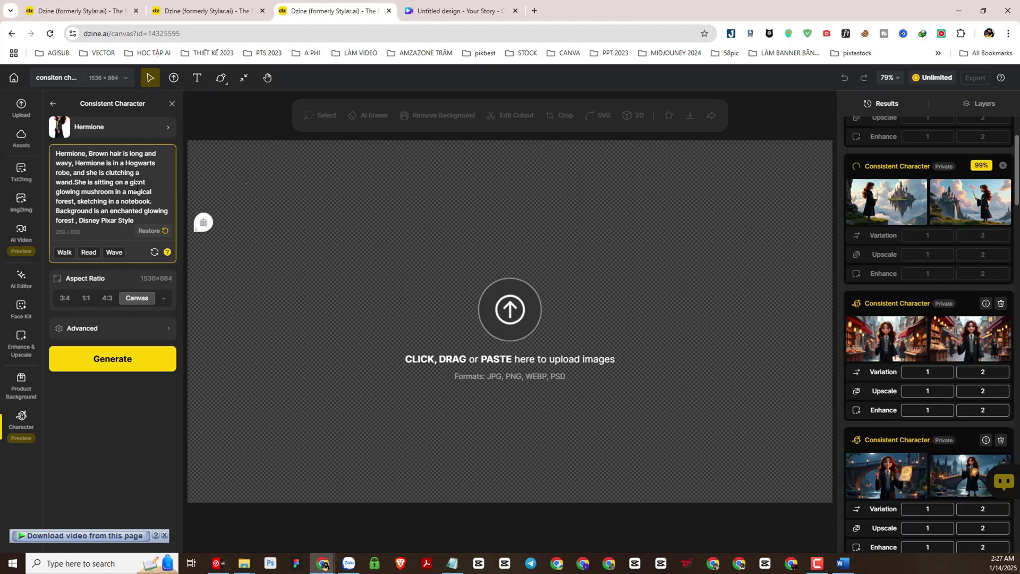
drag(73, 182, 75, 220)
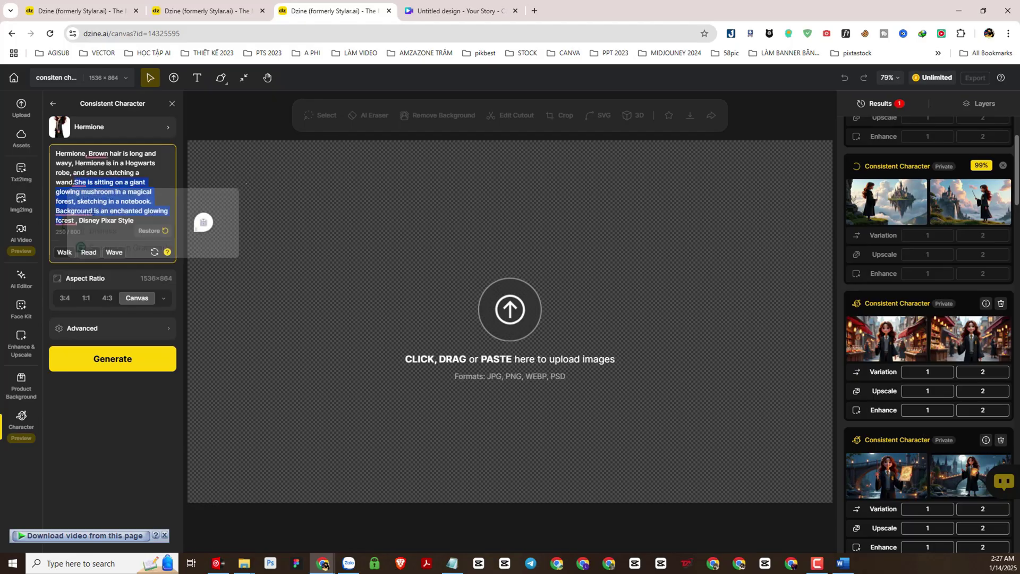
text(She is exploring an ancient magical ruin, holding her wand as it glows, revealing hidden symbols on the walls. Background is a mysterious ancient ruin.)
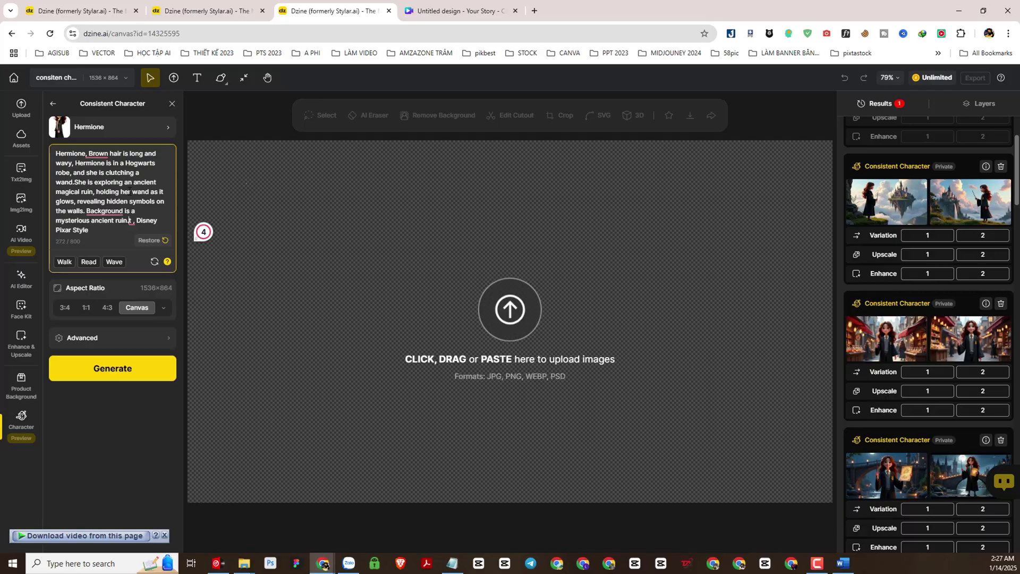
key(BackSpace)
key(BackSpace)
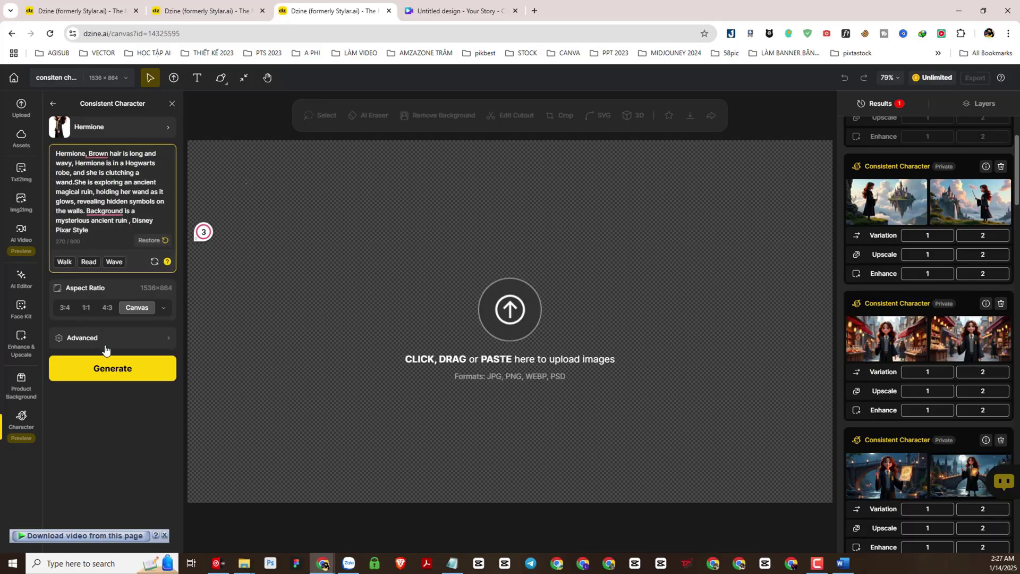
click(109, 369)
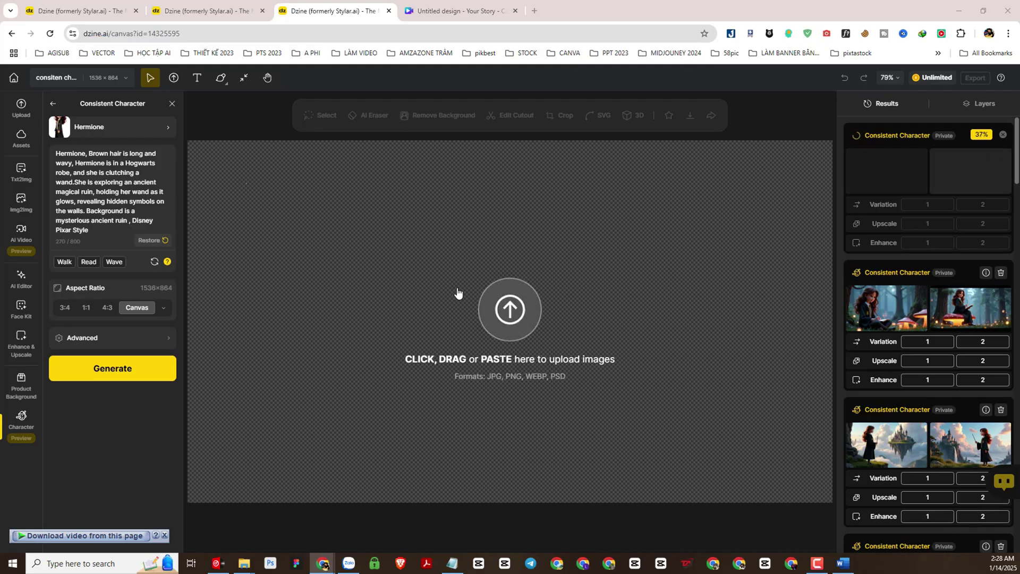
- Replace the scene text with her casting a protective spell before her friends, a swirling glowing barrier in an open grassy field, and generate the images
click(142, 192)
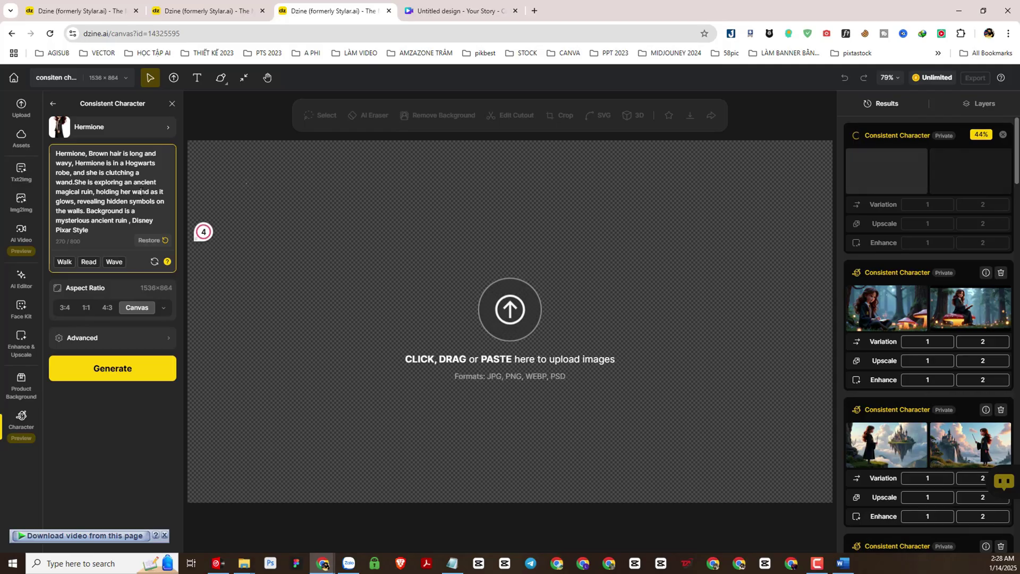
drag(75, 182, 117, 220)
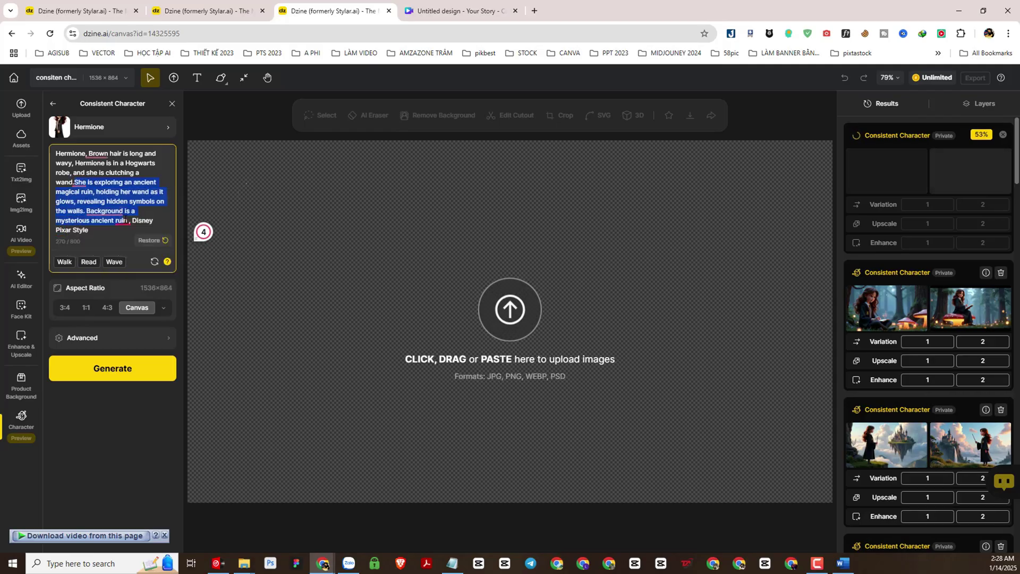
text(She is performing a protective spell in front of her friends, creating a glowing magical barrier with swirling patterns. Background is an open grassy field)
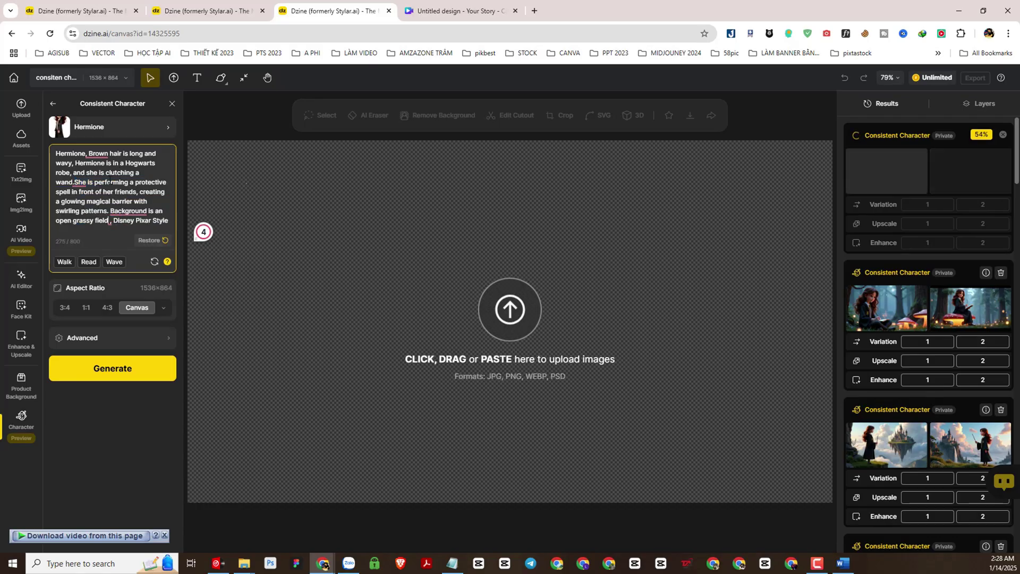
click(111, 370)
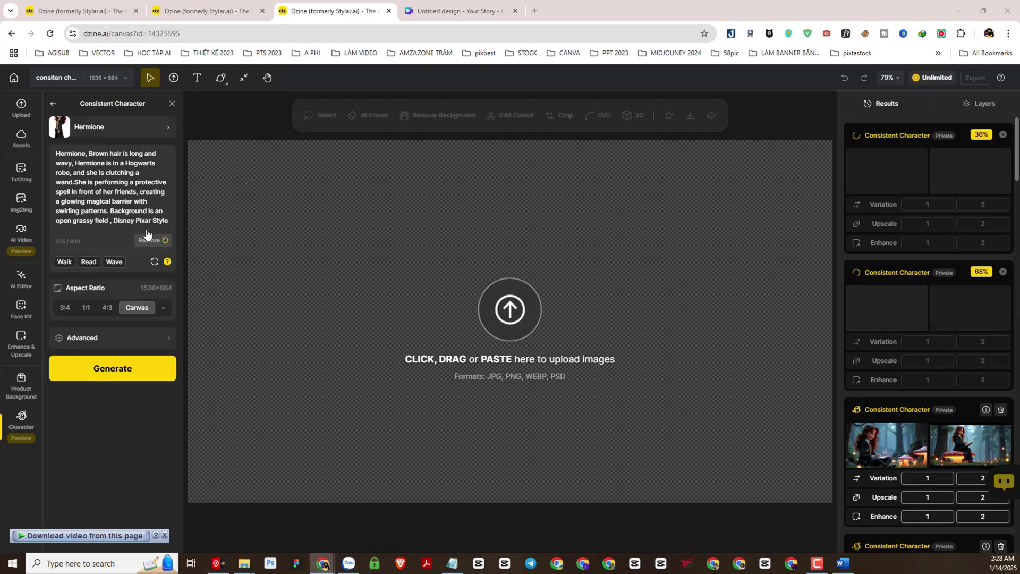
- Replace the scene text with her on a cliff casting a powerful spell towards a swirling storm in a dramatic stormy landscape, and generate the images
click(130, 201)
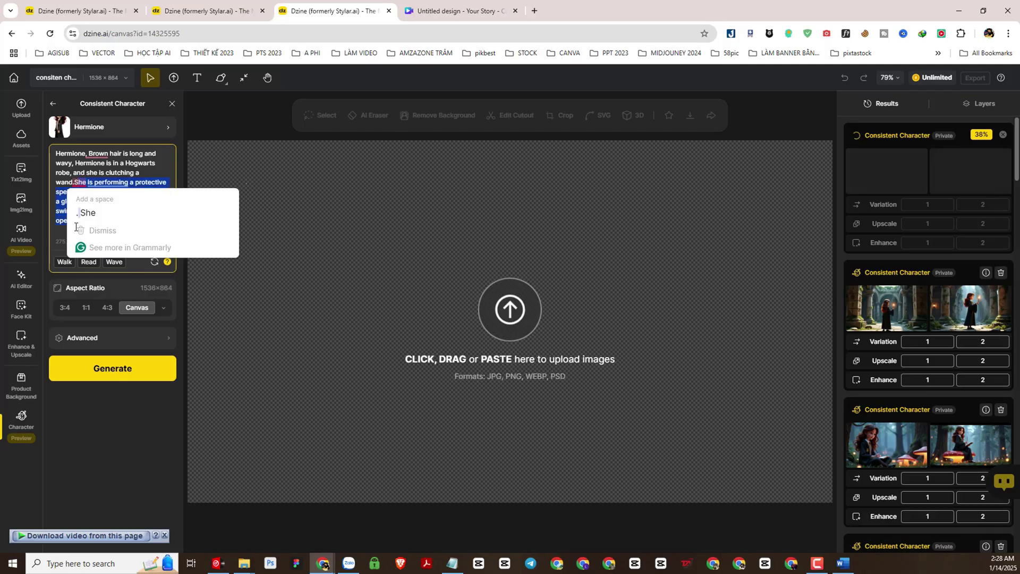
drag(74, 182, 106, 223)
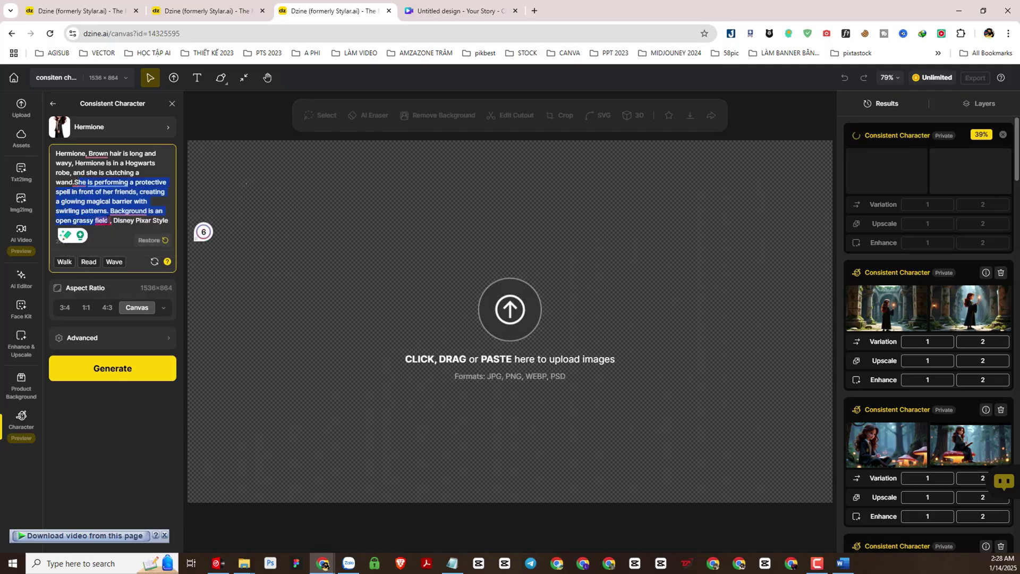
text(She is standing on a cliff, casting a powerful spell towards a swirling storm in the distance. Background is a dramatic stormy landscape)
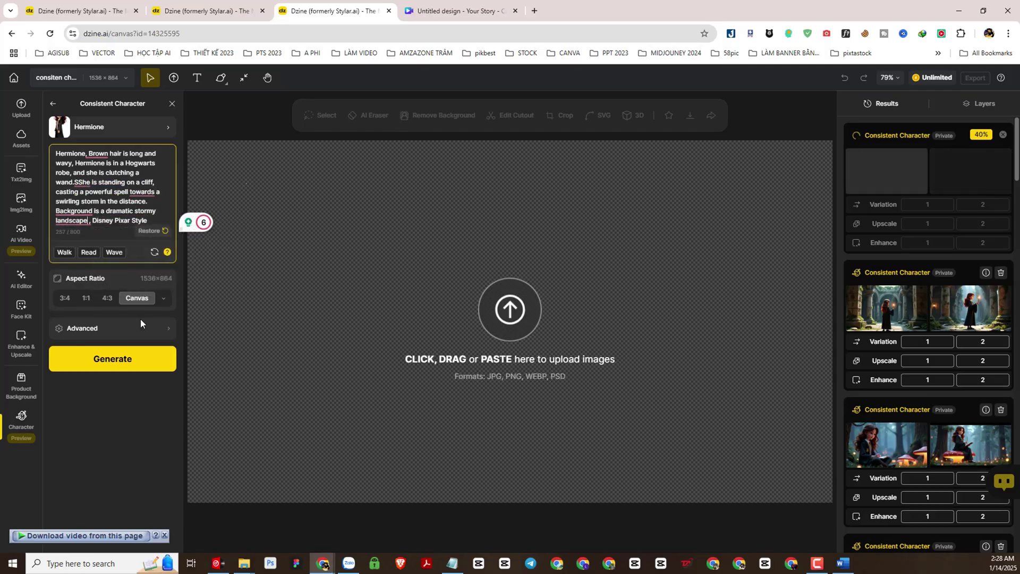
click(78, 182)
key(BackSpace)
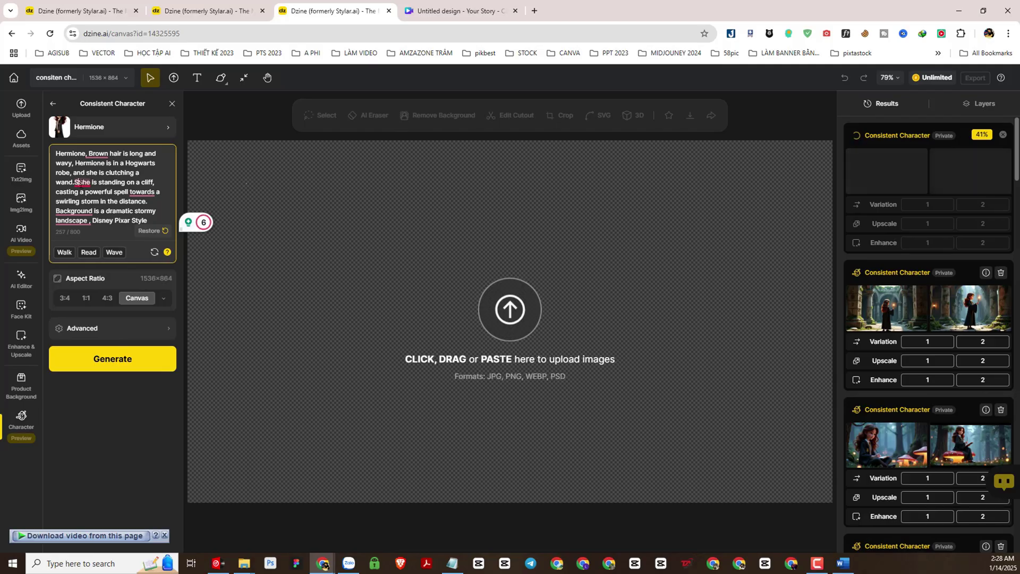
click(99, 359)
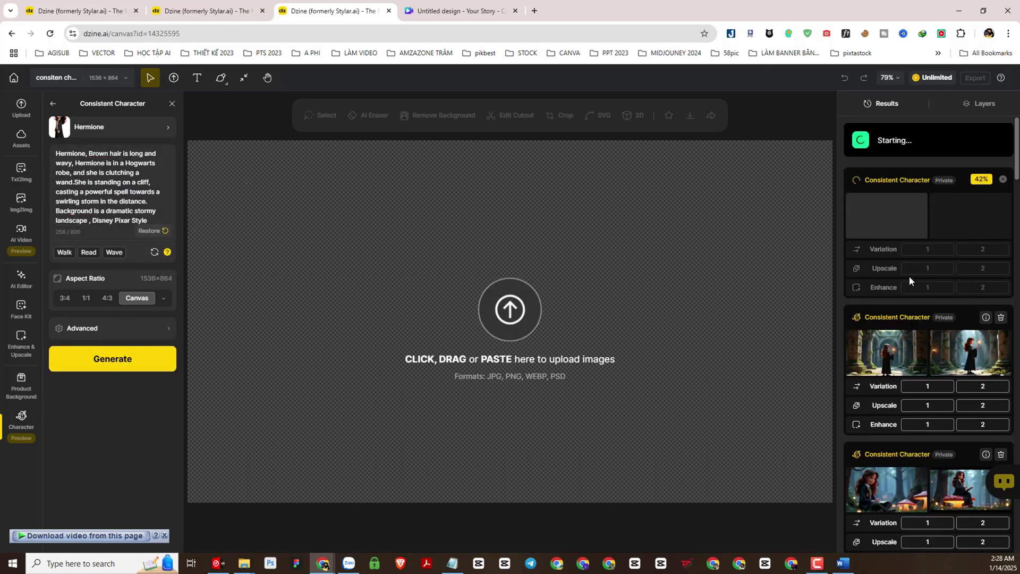
- Preview the newest generated scenes and place the forest image of her sketching on the ground beside glowing mushrooms on the canvas
scroll(910, 275, down, 2)
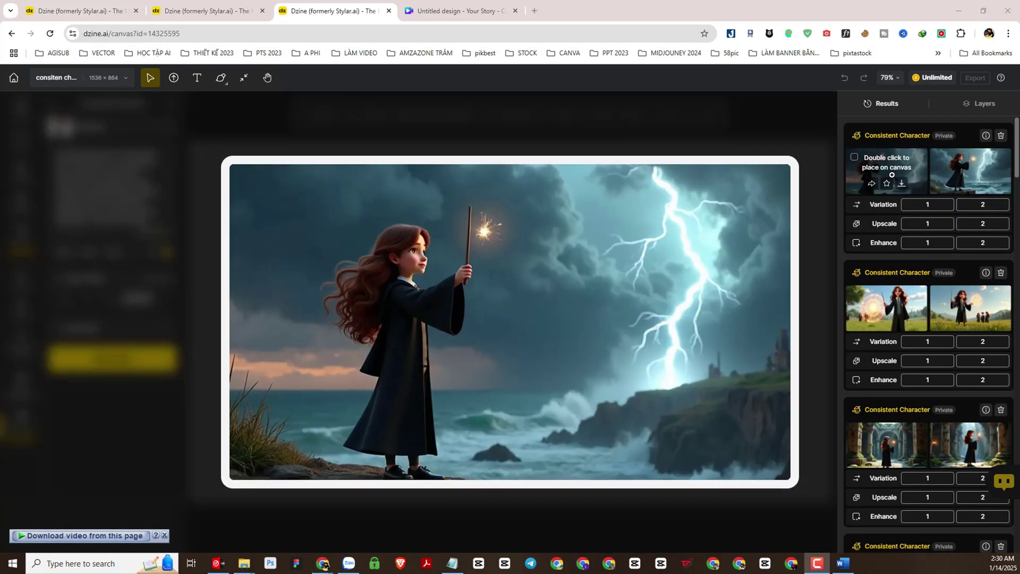
mouse_move(955, 165)
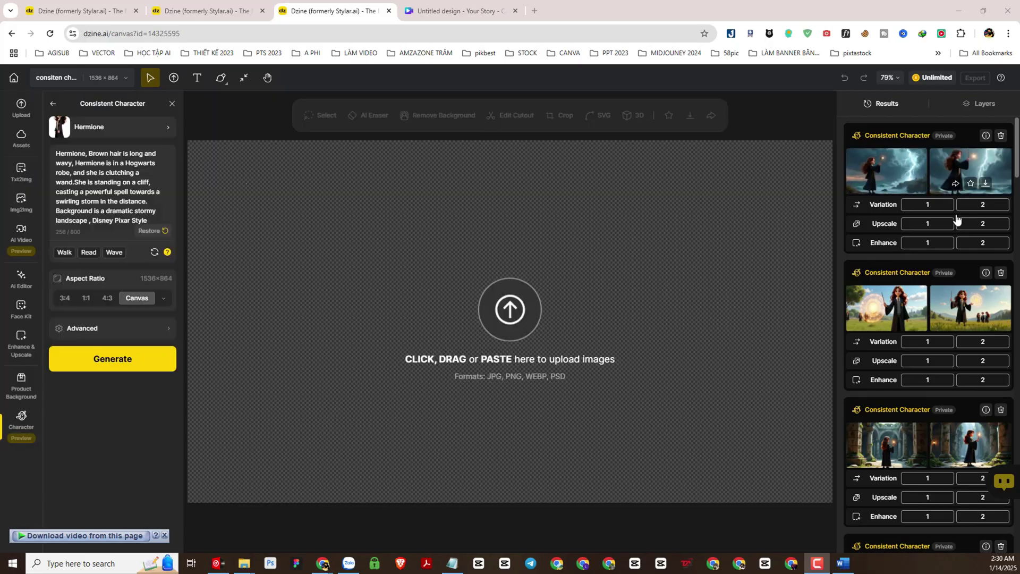
mouse_move(916, 305)
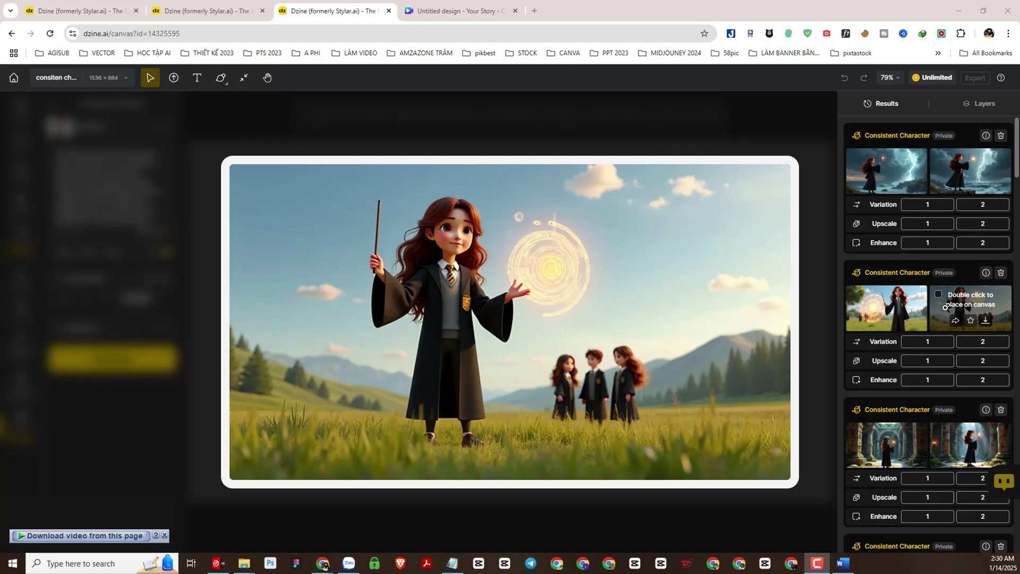
mouse_move(886, 433)
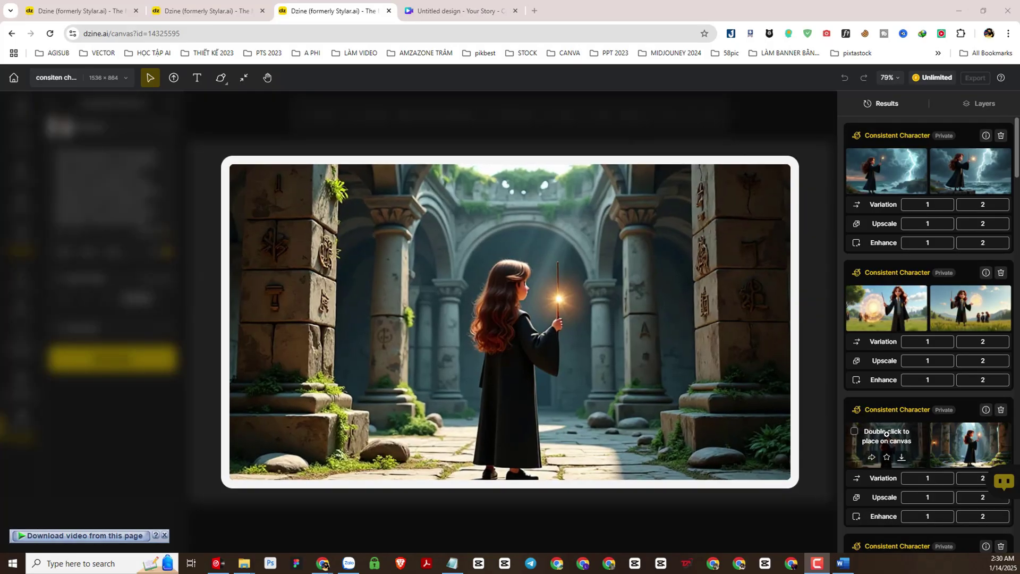
mouse_move(948, 441)
scroll(925, 435, down, 3)
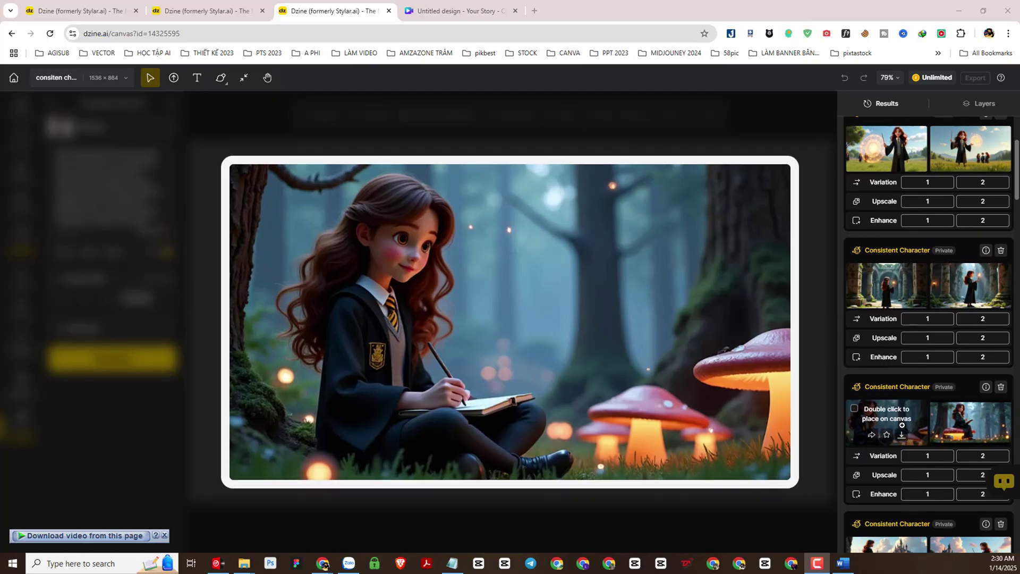
mouse_move(962, 425)
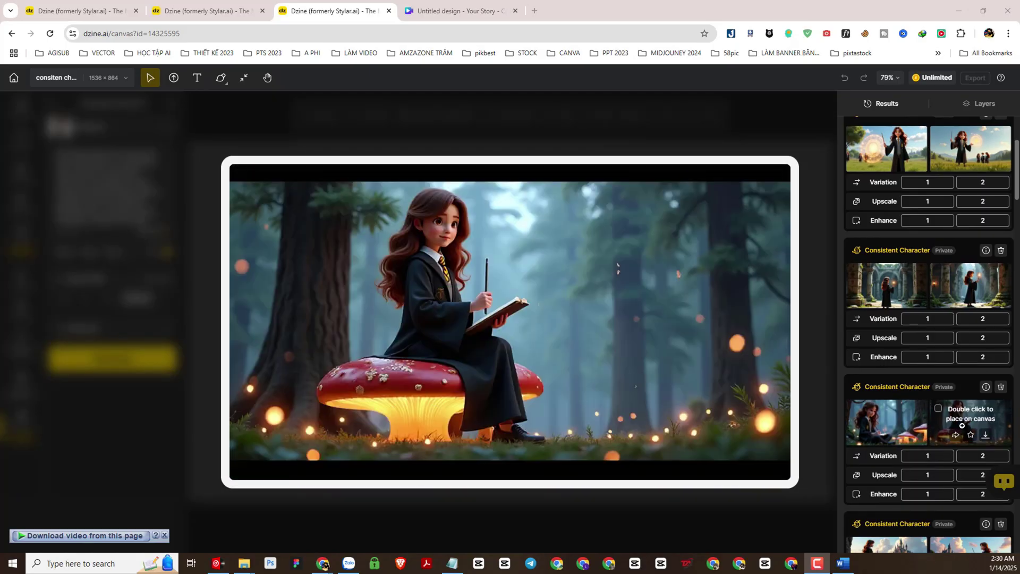
double_click(946, 421)
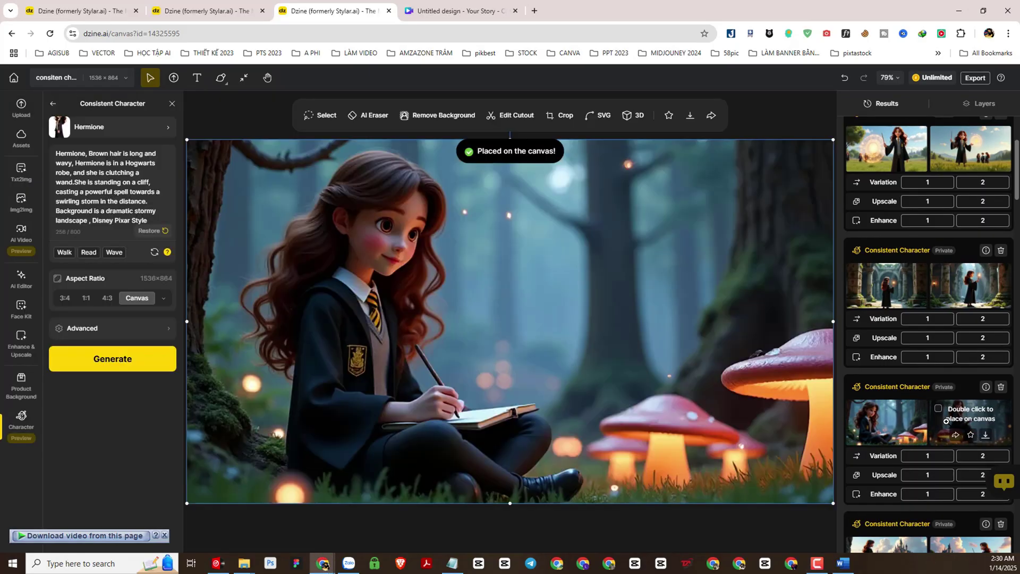
- Preview the earlier generated scenes, from the floating island and wizarding market back to the potion room and broomstick flight, checking the character's consistency
scroll(947, 421, down, 2)
mouse_move(902, 439)
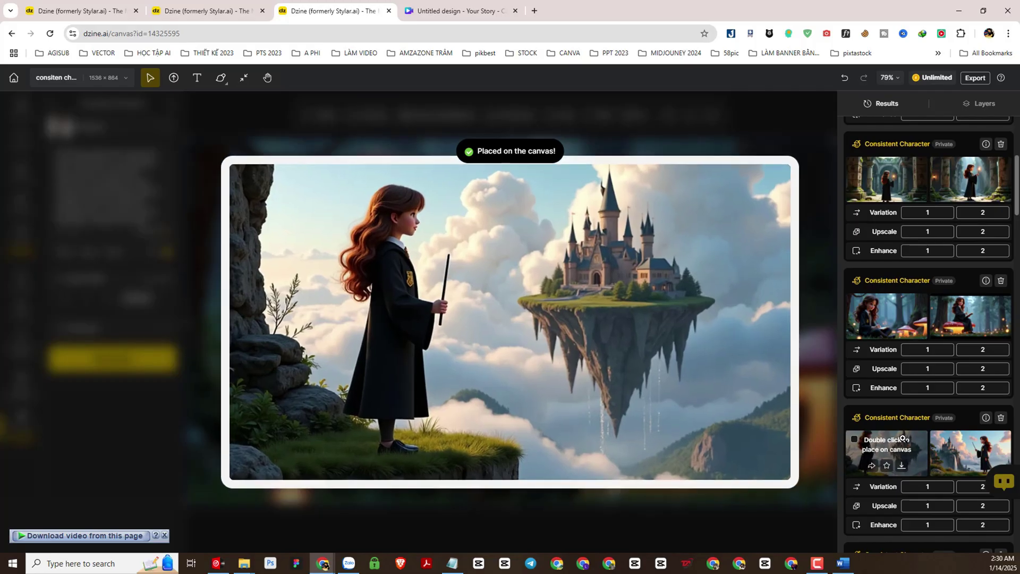
scroll(906, 467, down, 2)
mouse_move(906, 469)
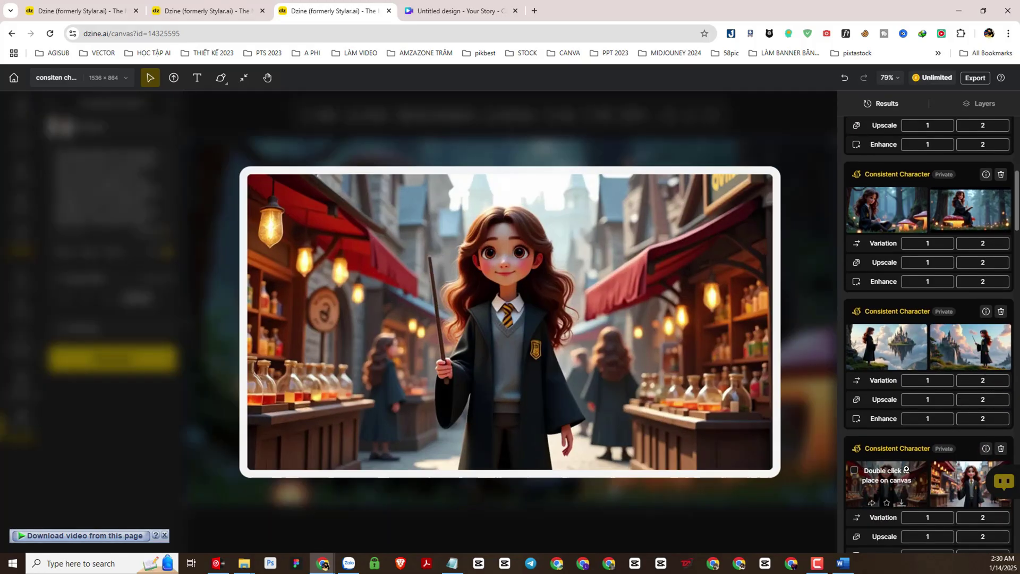
mouse_move(958, 481)
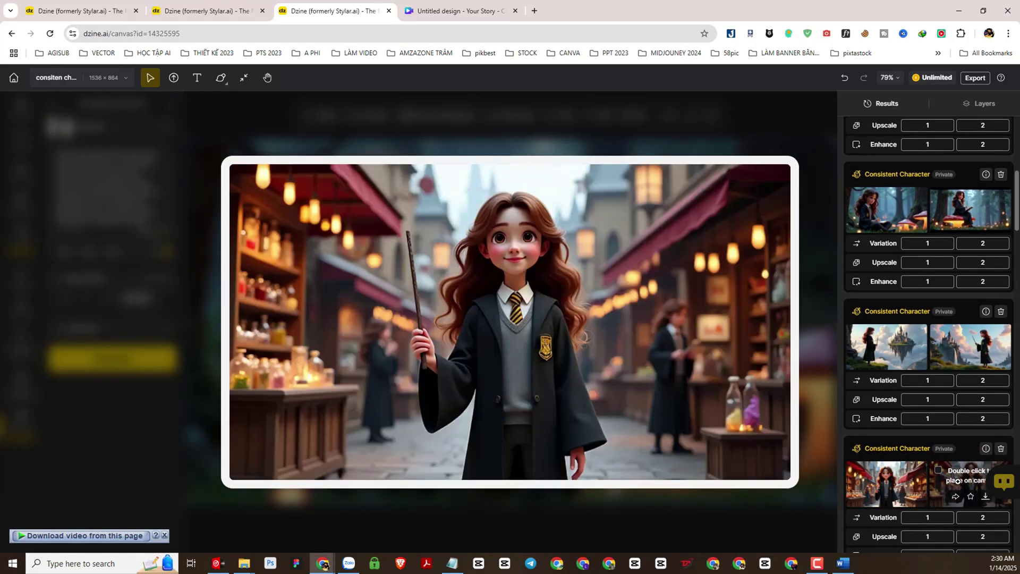
scroll(957, 481, down, 3)
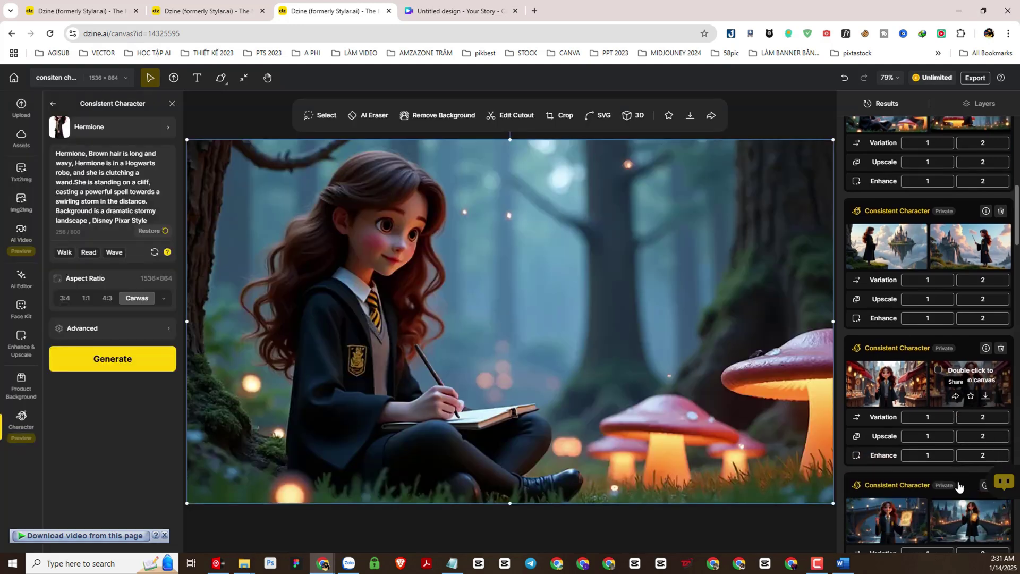
mouse_move(936, 460)
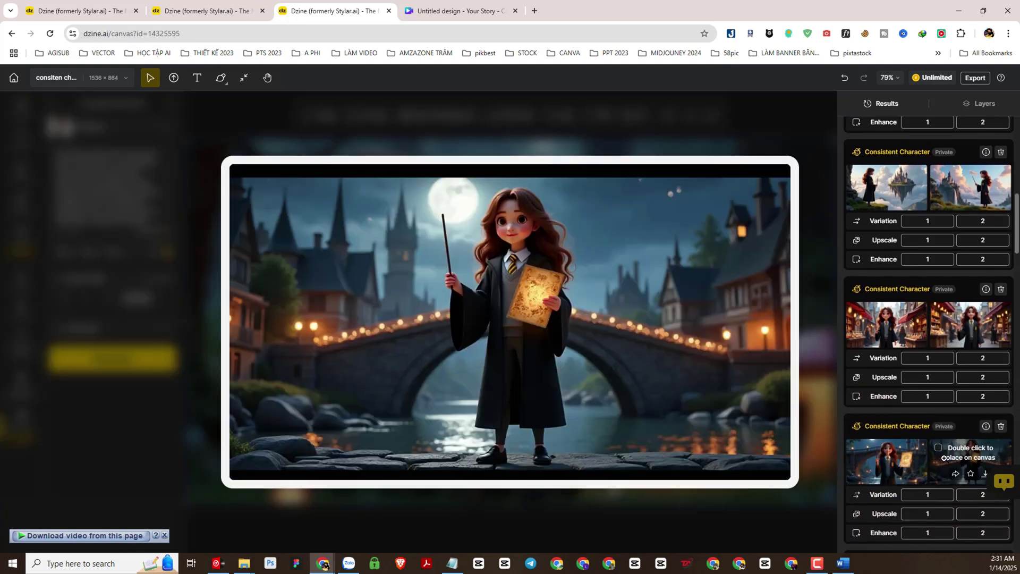
scroll(944, 458, down, 3)
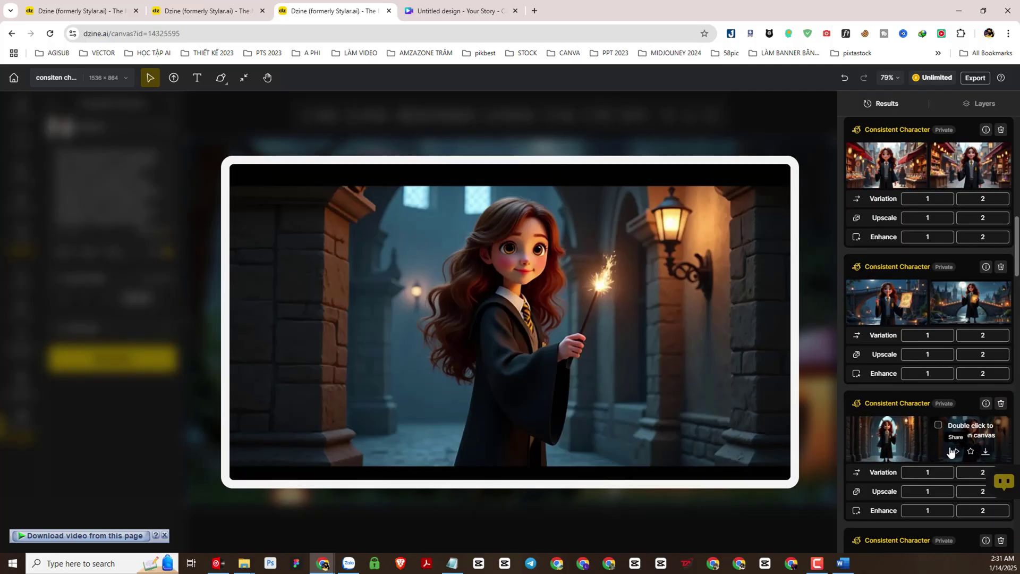
scroll(933, 396, down, 3)
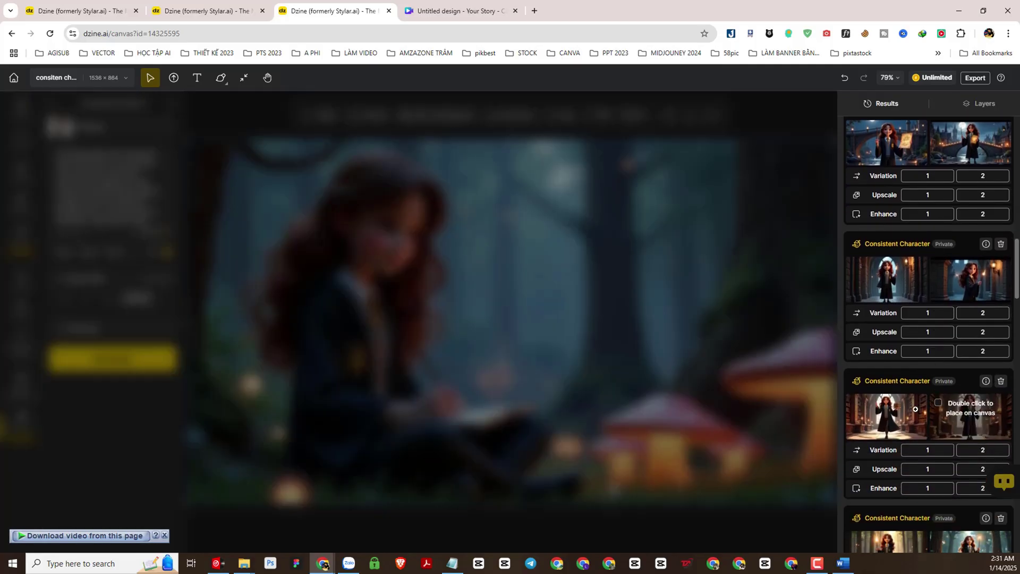
mouse_move(914, 411)
mouse_move(948, 415)
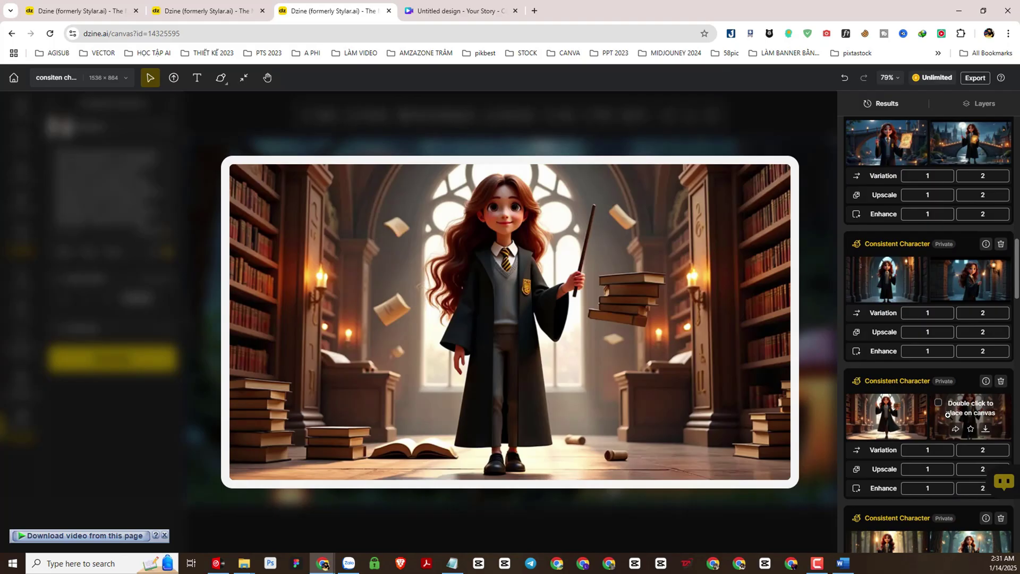
scroll(948, 415, down, 1)
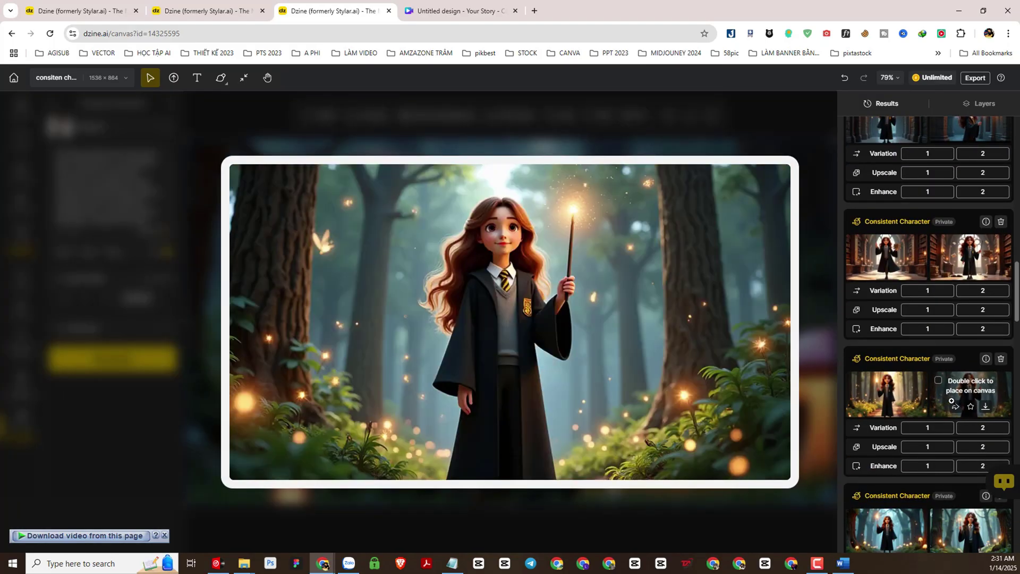
scroll(951, 402, down, 2)
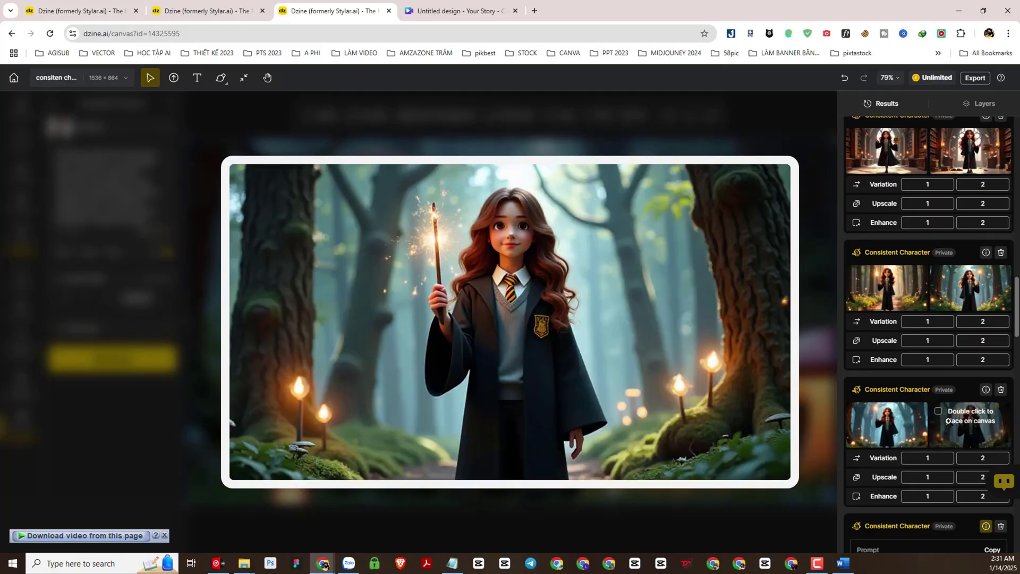
scroll(964, 421, down, 5)
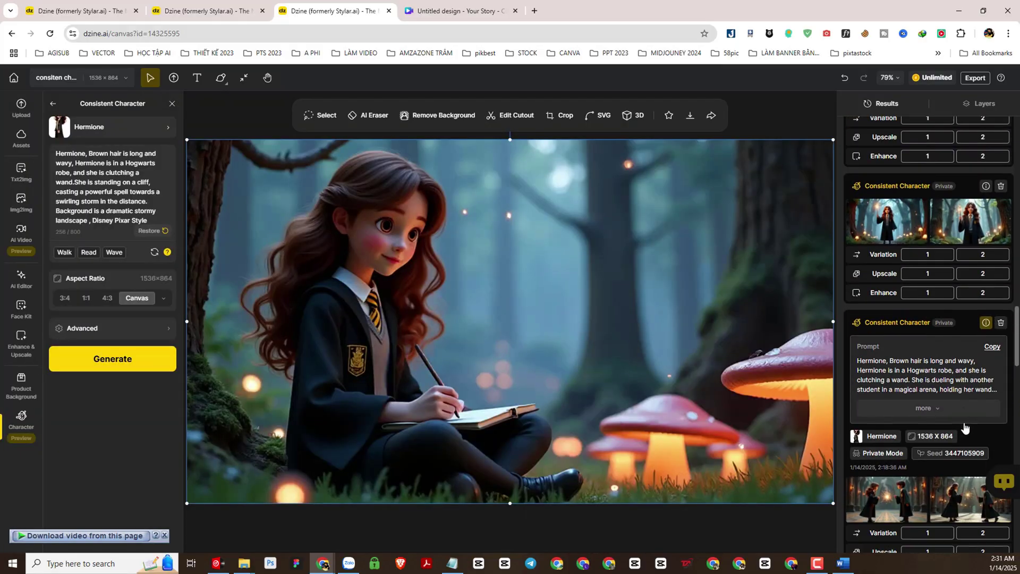
scroll(938, 429, down, 4)
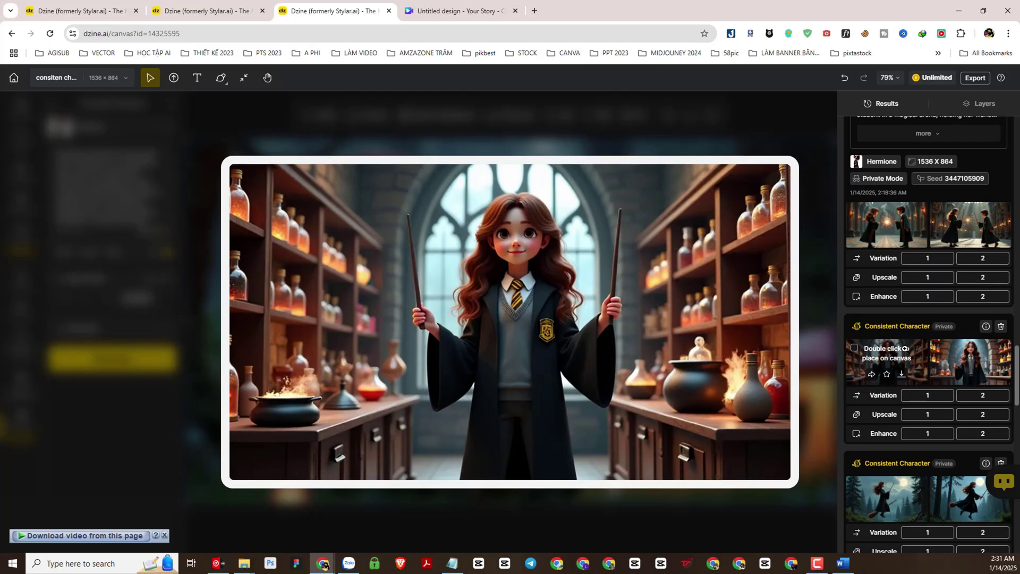
mouse_move(952, 352)
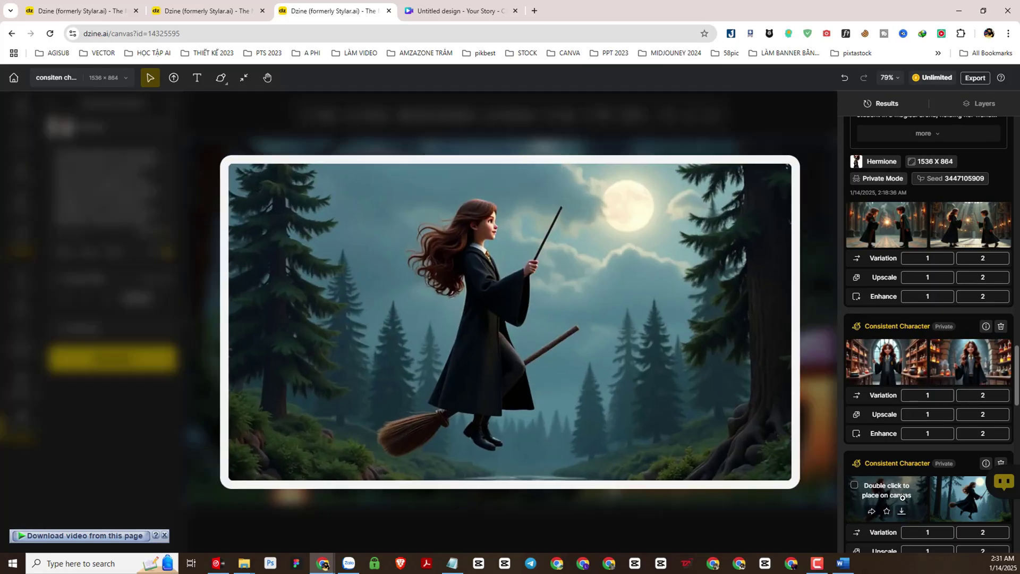
- Place the potion room image of her holding a wand in each hand on the canvas and preview its one-wand alternative
scroll(975, 484, down, 2)
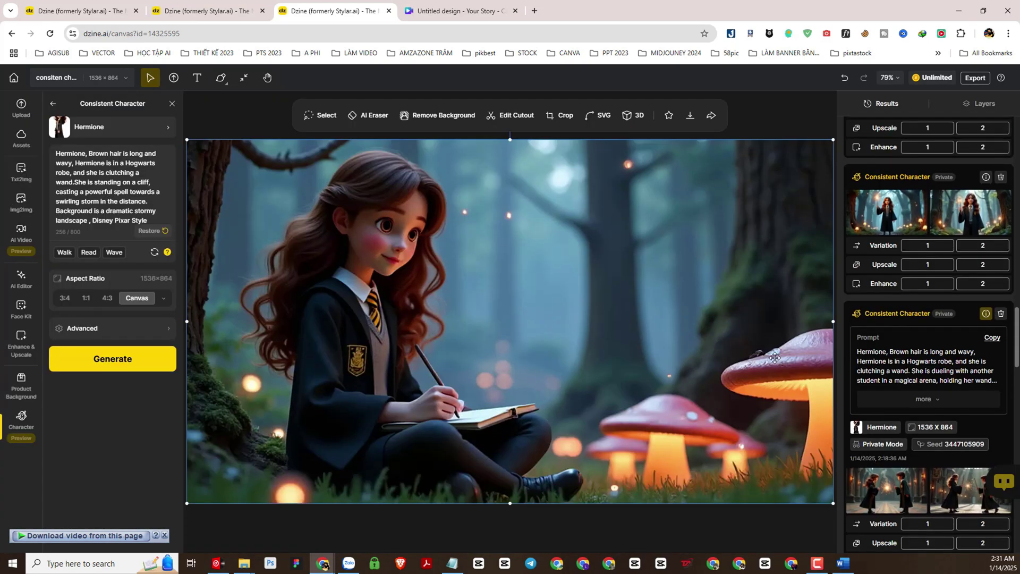
scroll(967, 409, down, 3)
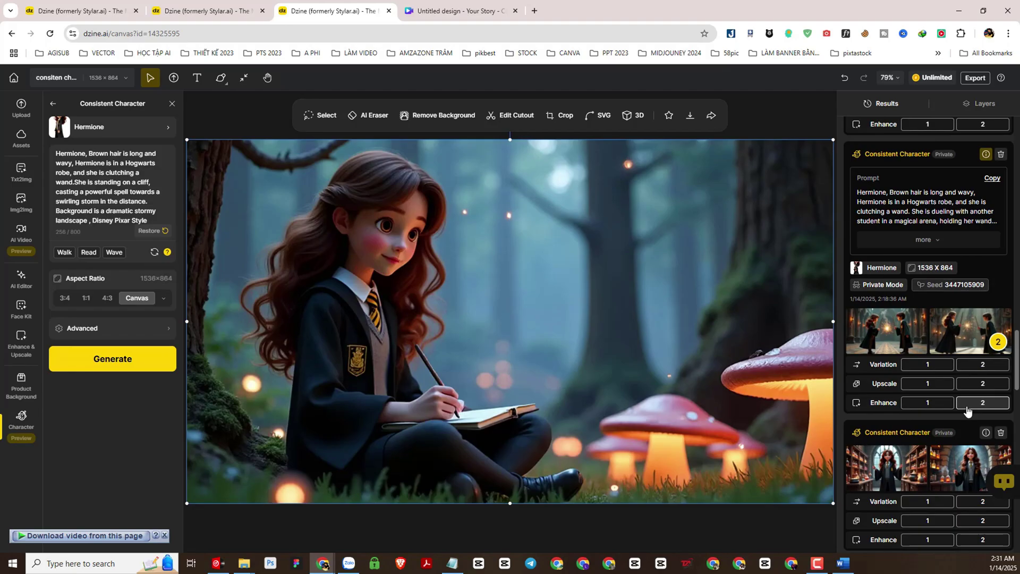
scroll(967, 411, down, 1)
mouse_move(930, 399)
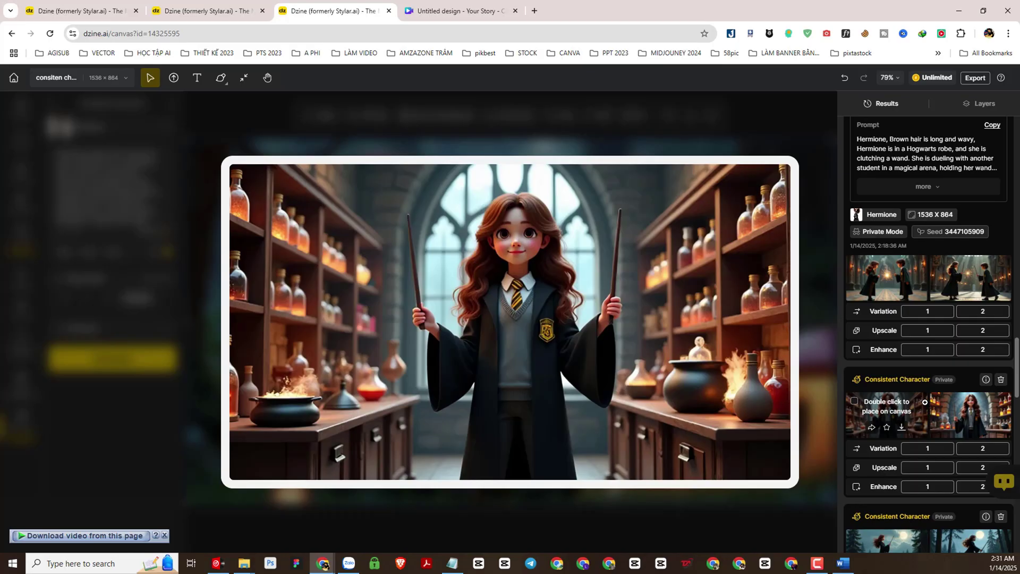
double_click(915, 403)
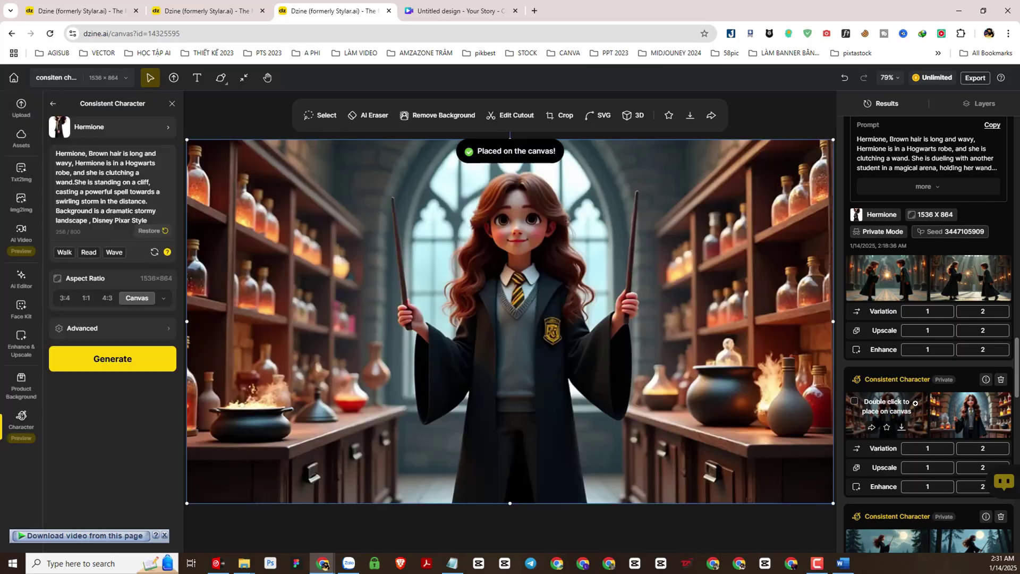
mouse_move(967, 414)
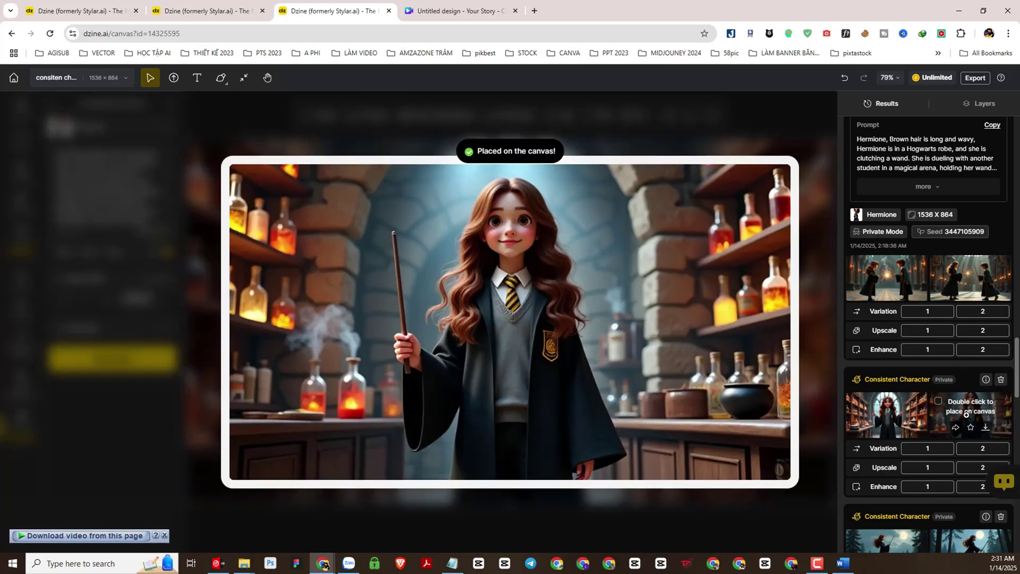
mouse_move(860, 292)
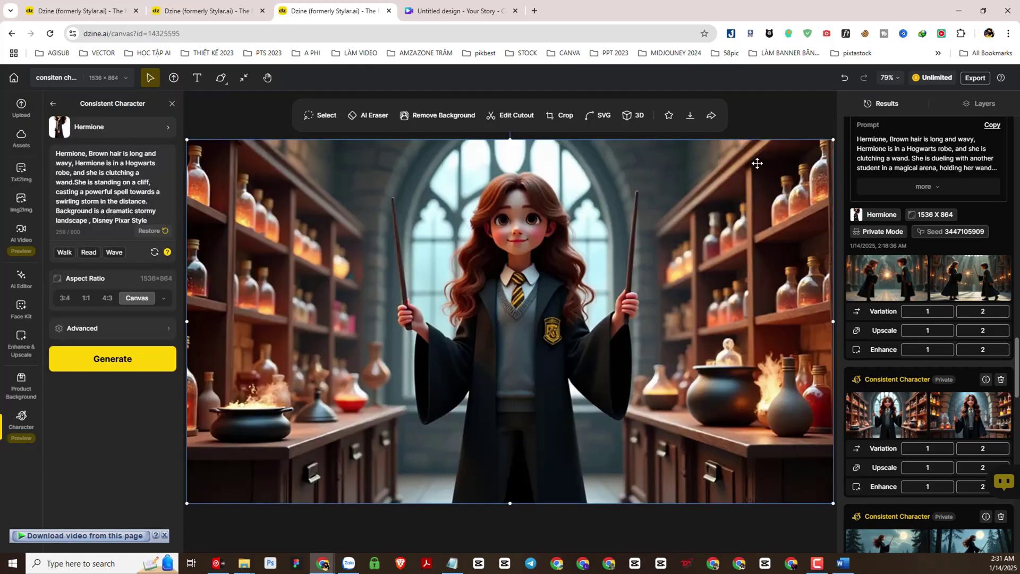